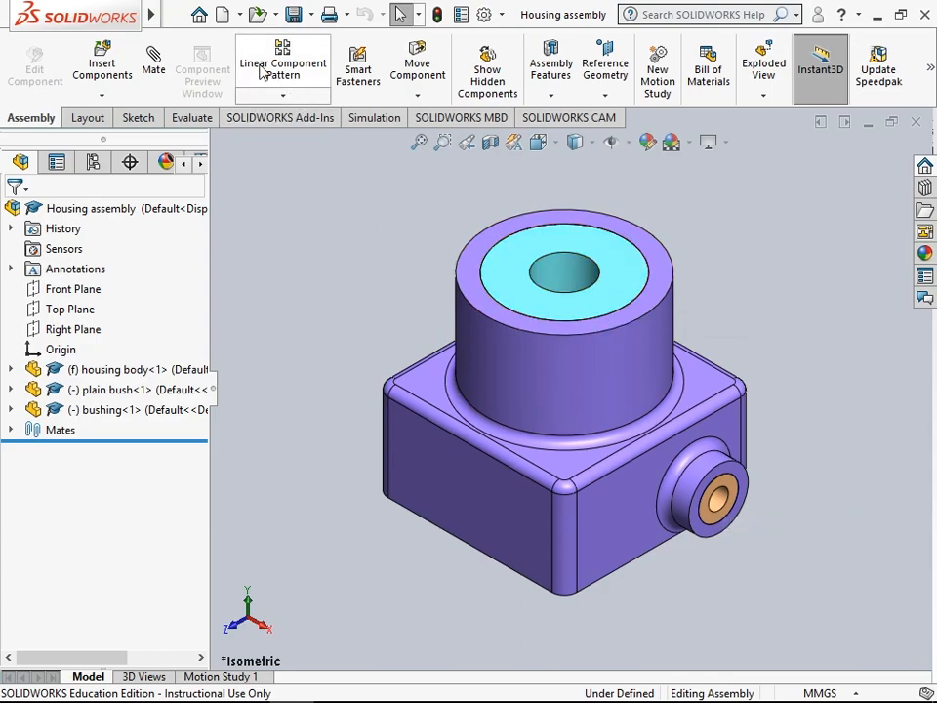
- Switch to File Explorer and open the Drawg Template drawing file from the 3D parts folder
click(239, 16)
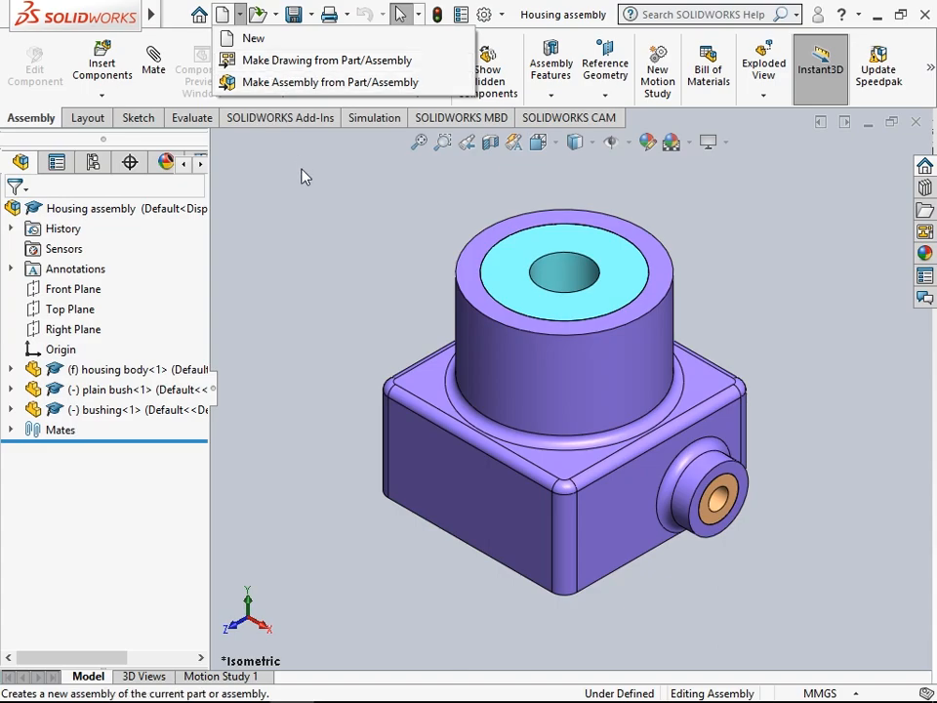
click(319, 234)
mouse_move(273, 689)
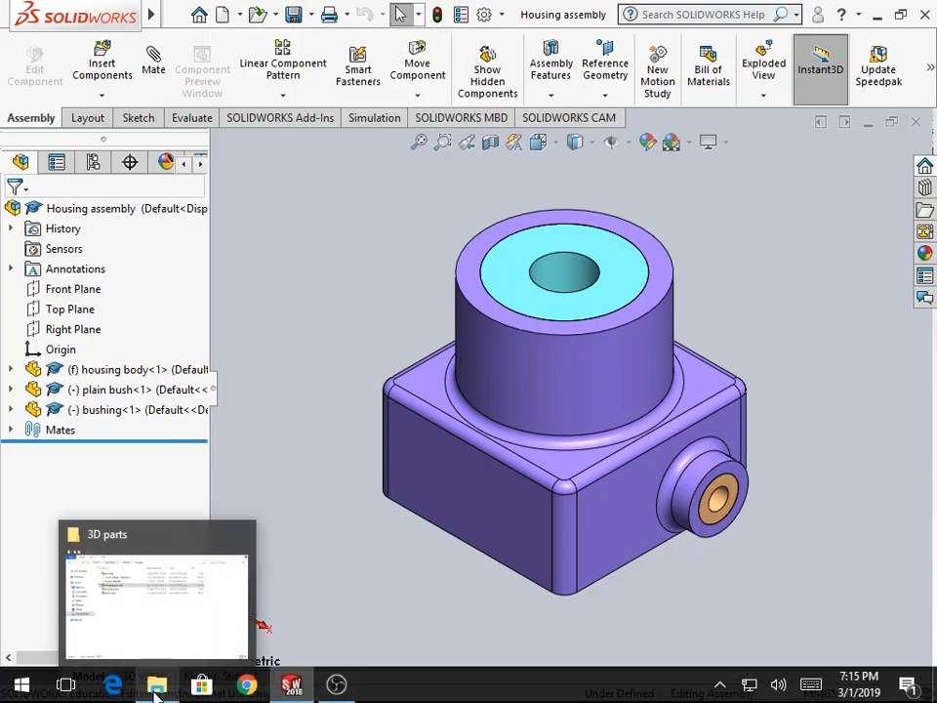
click(151, 671)
click(277, 164)
double_click(277, 161)
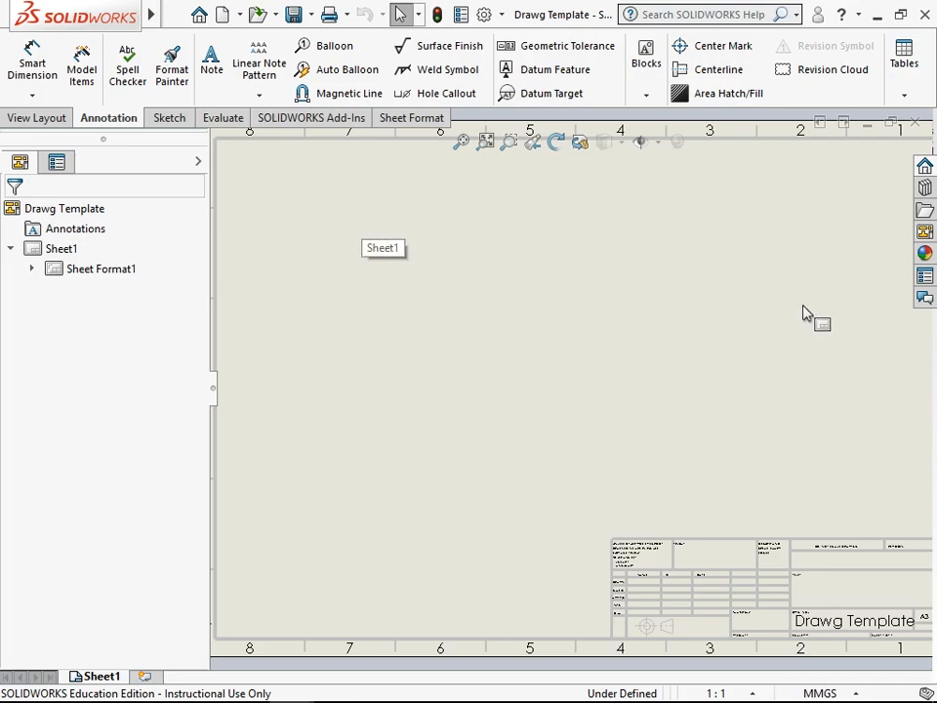
- Open the View Palette and choose Housing assembly as the model for the drawing views
click(925, 234)
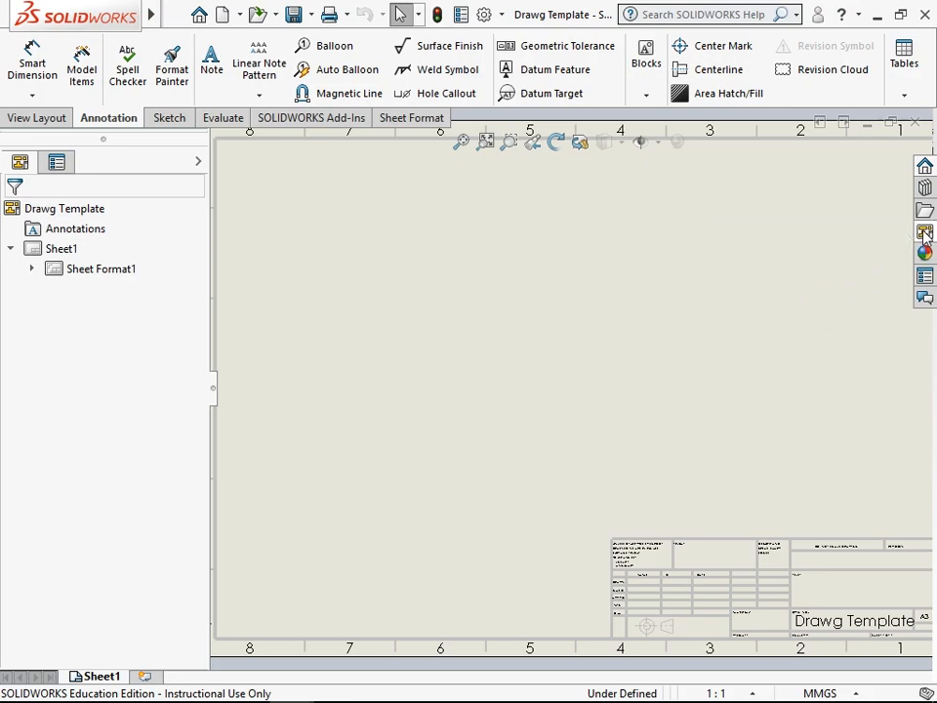
click(841, 141)
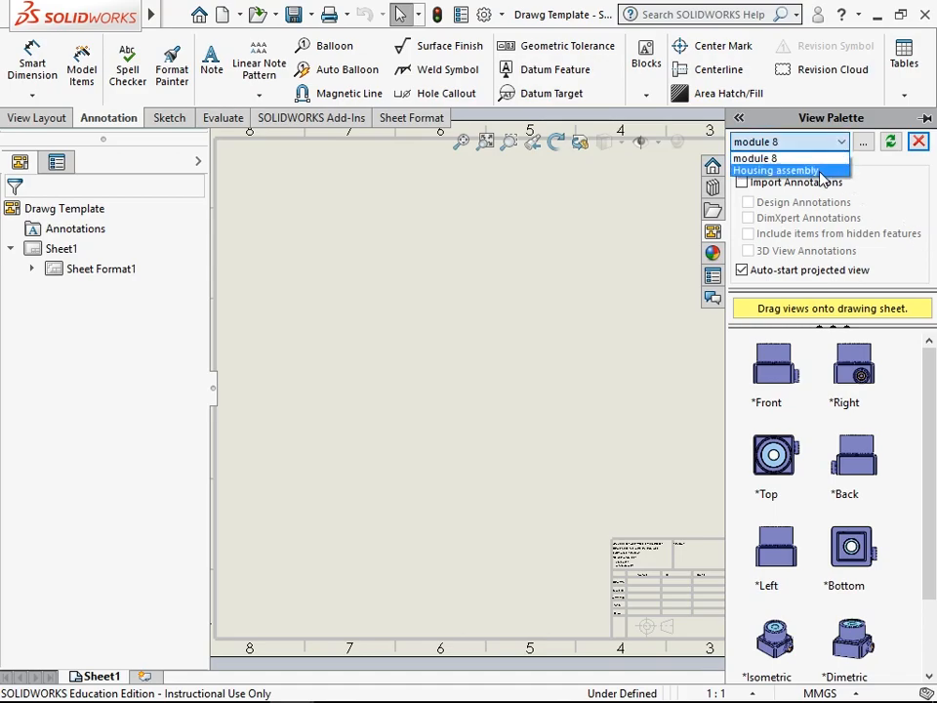
click(820, 172)
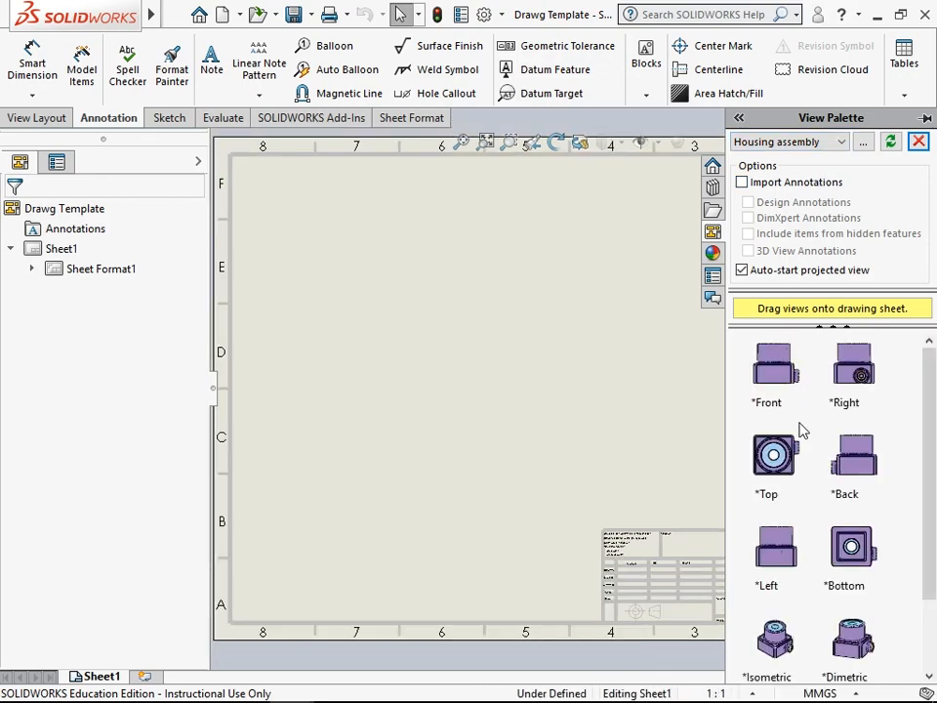
- Place the assembly's front view on the sheet with a projected top view above and a projected right view beside it
drag(785, 387, 443, 432)
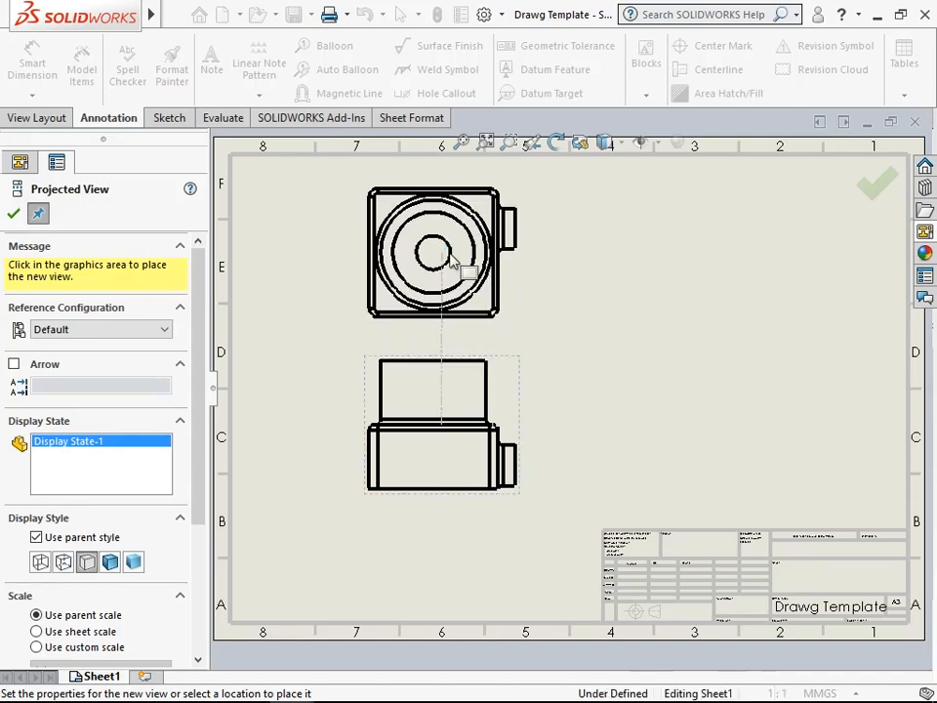
click(449, 251)
click(695, 468)
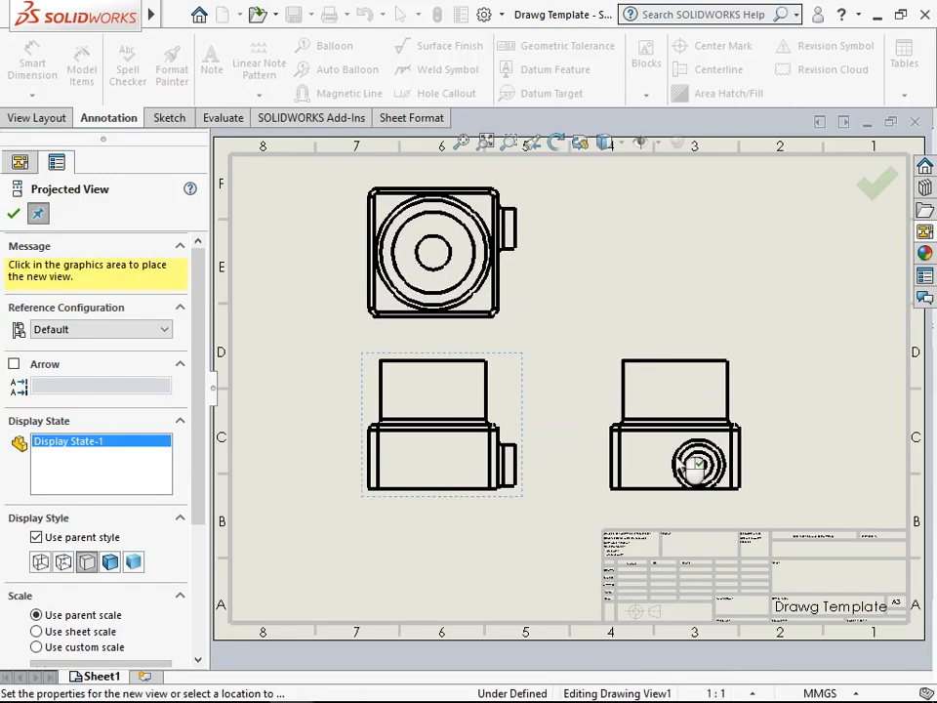
click(11, 217)
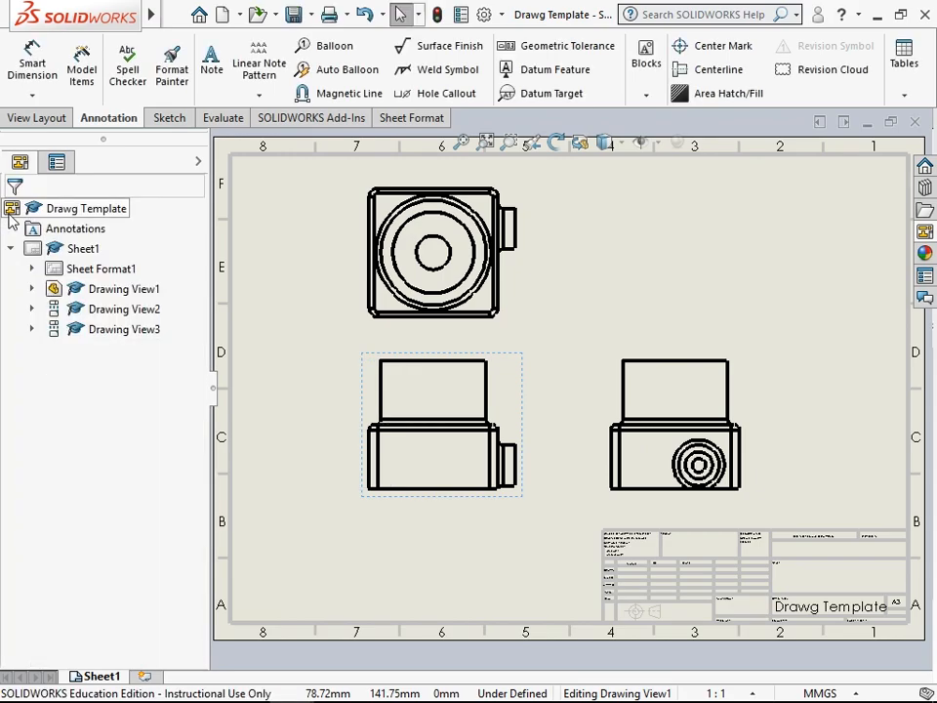
- Remove the tangent edges from the front, top and right drawing views
click(498, 397)
right_click(500, 397)
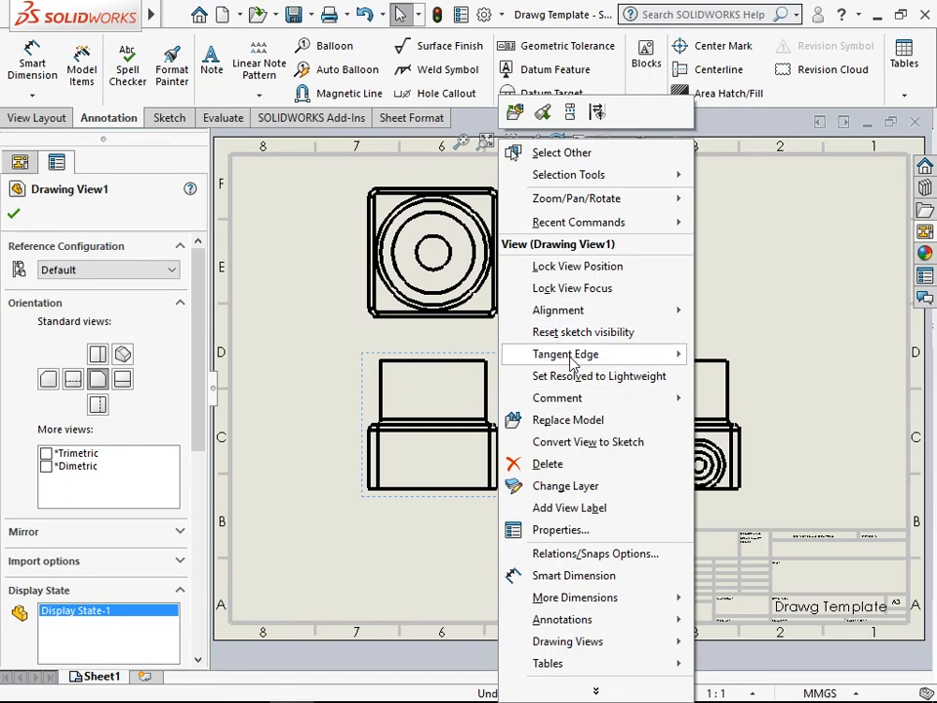
mouse_move(571, 359)
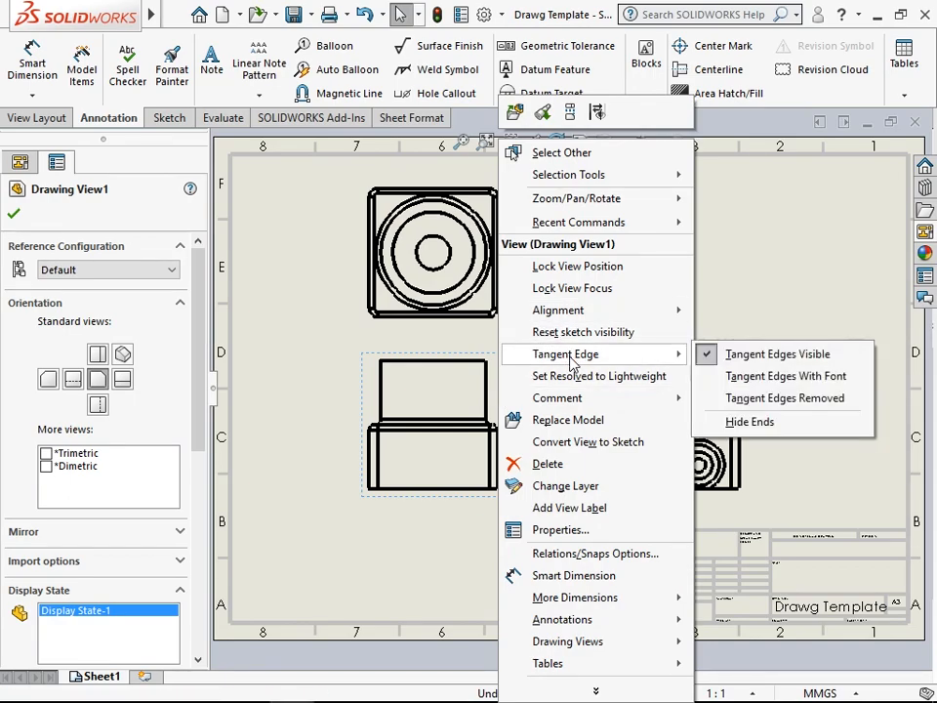
click(737, 406)
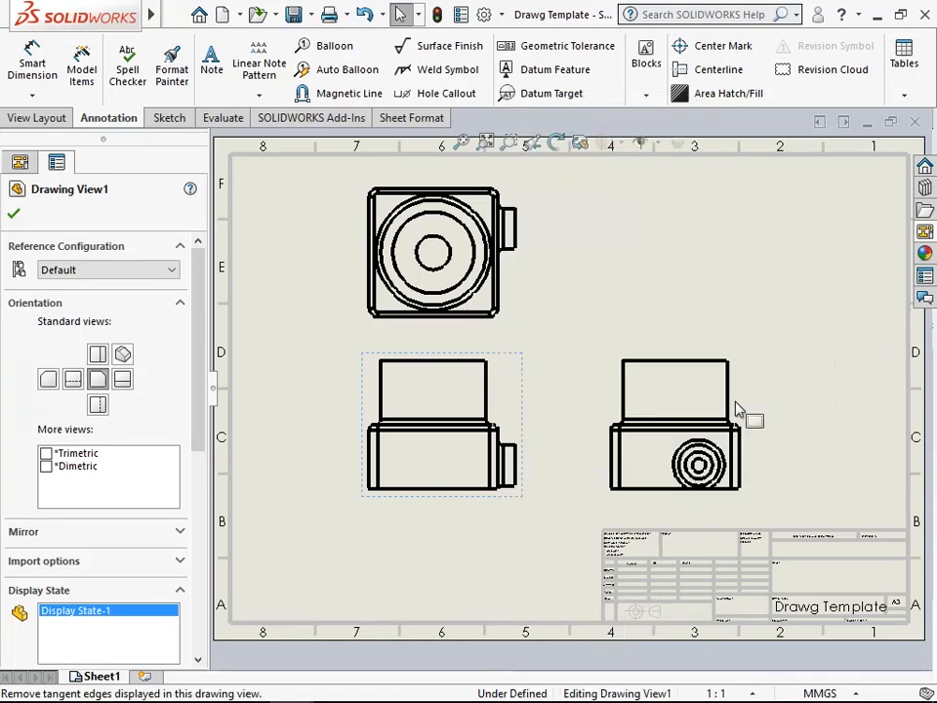
click(512, 273)
right_click(509, 270)
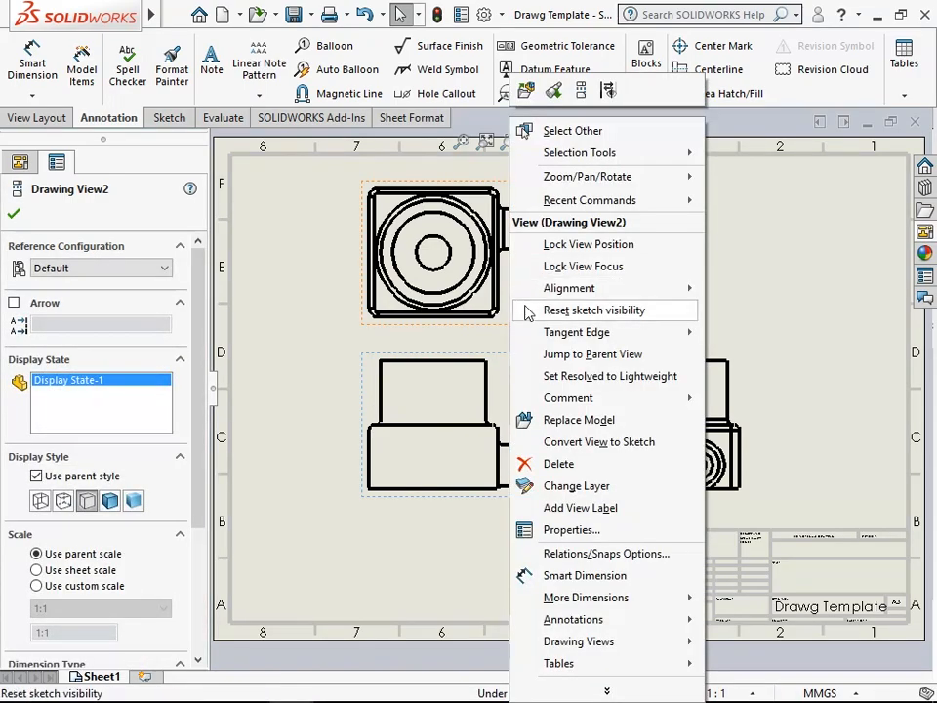
mouse_move(546, 334)
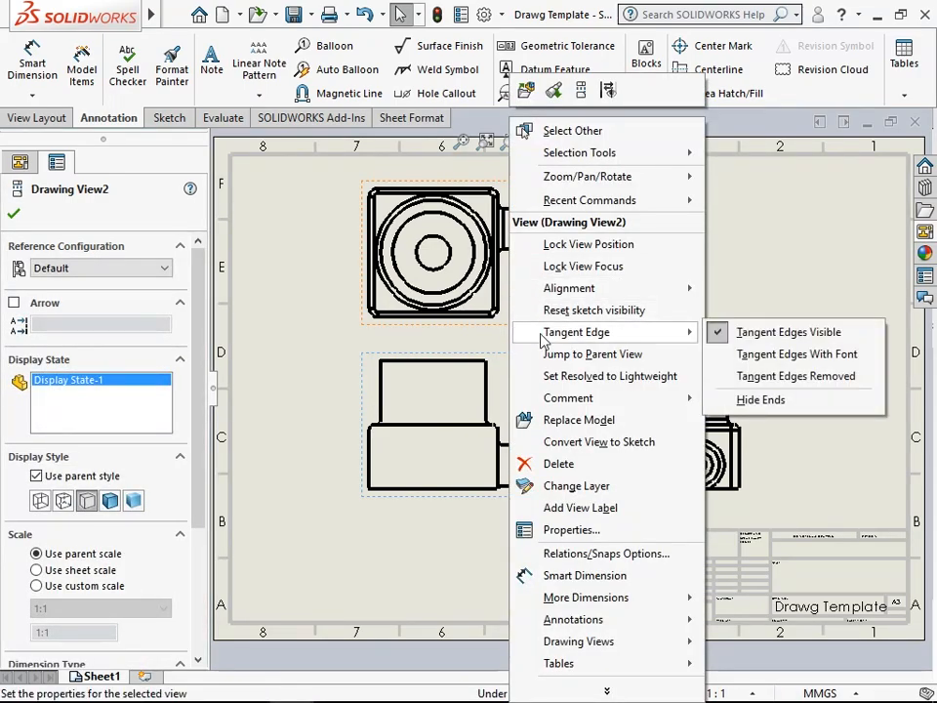
click(743, 379)
right_click(745, 381)
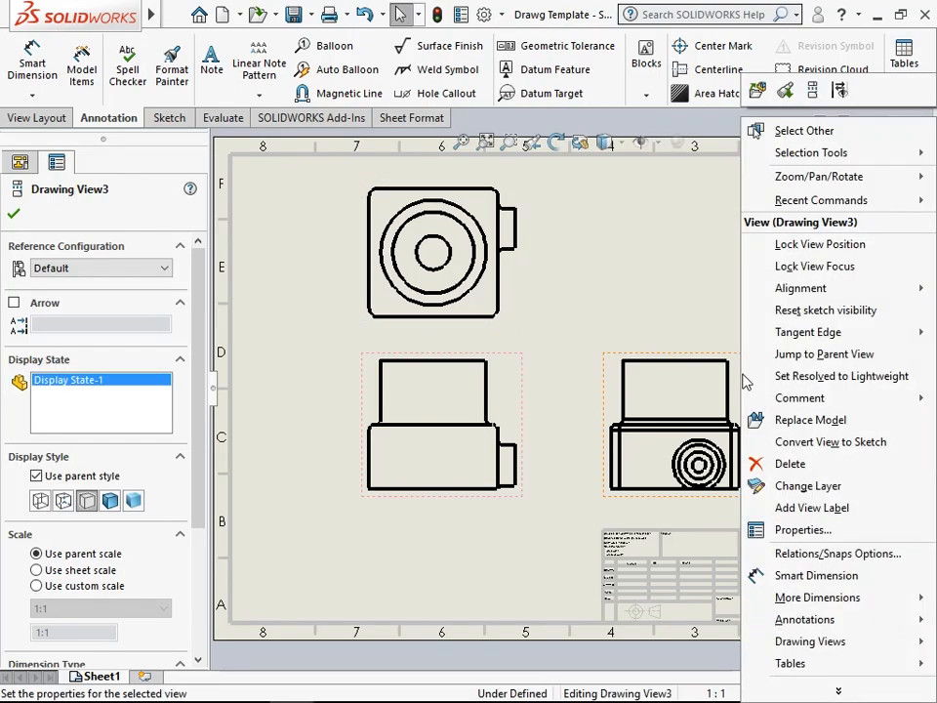
mouse_move(820, 333)
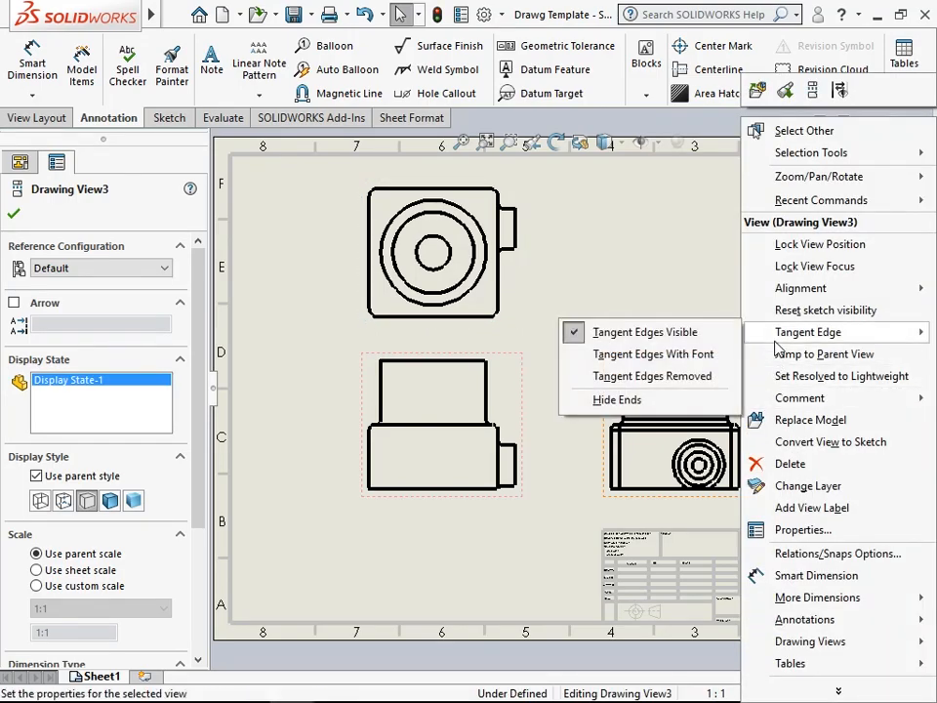
click(707, 390)
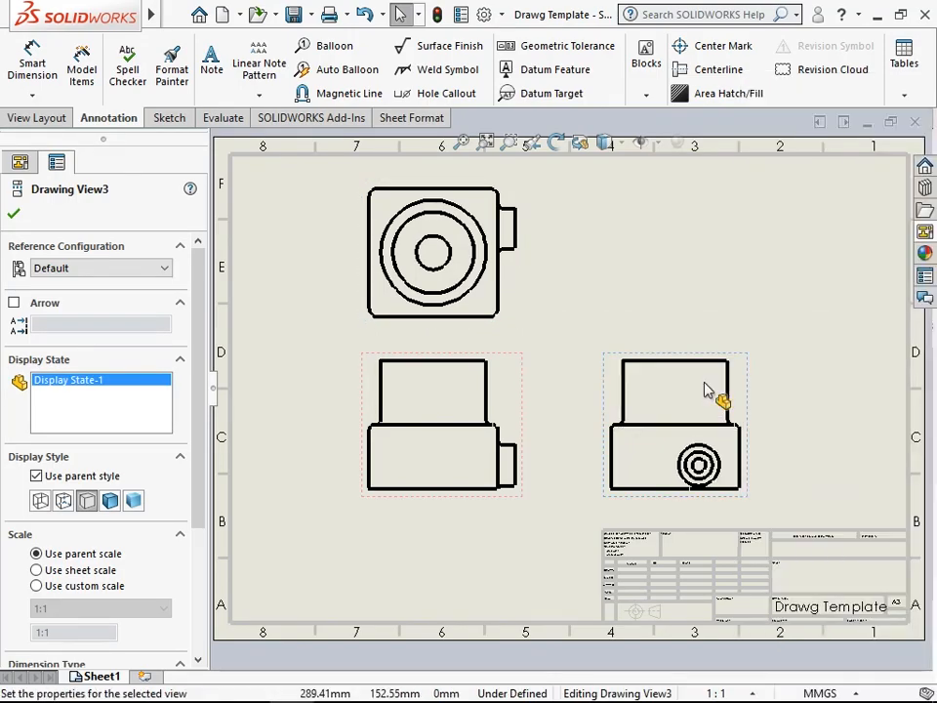
click(562, 328)
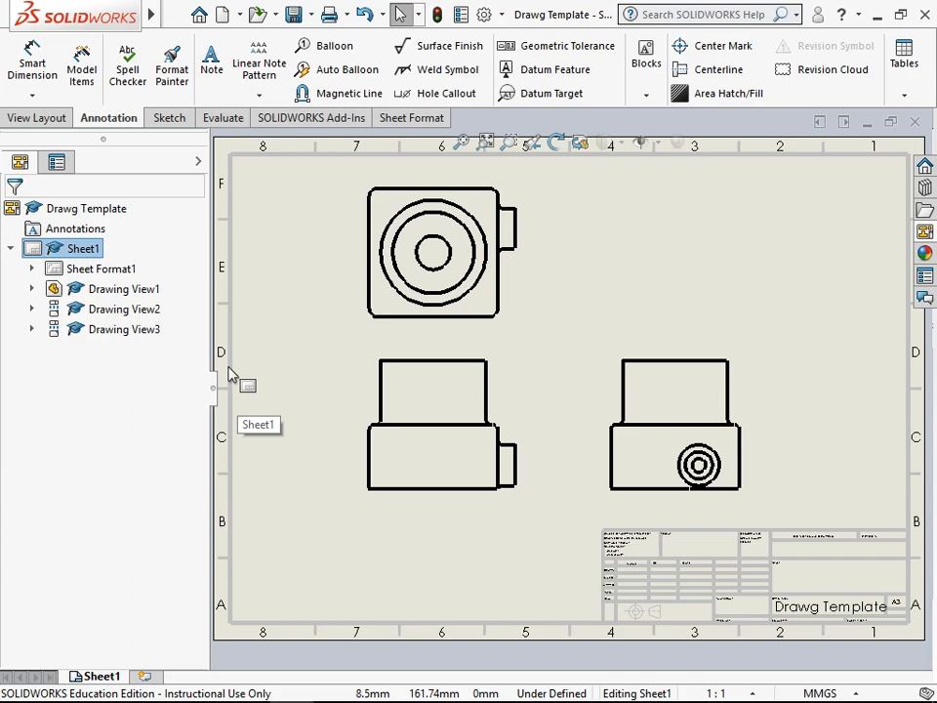
- Set the display style of the top and right views to Hidden Lines Visible
click(361, 312)
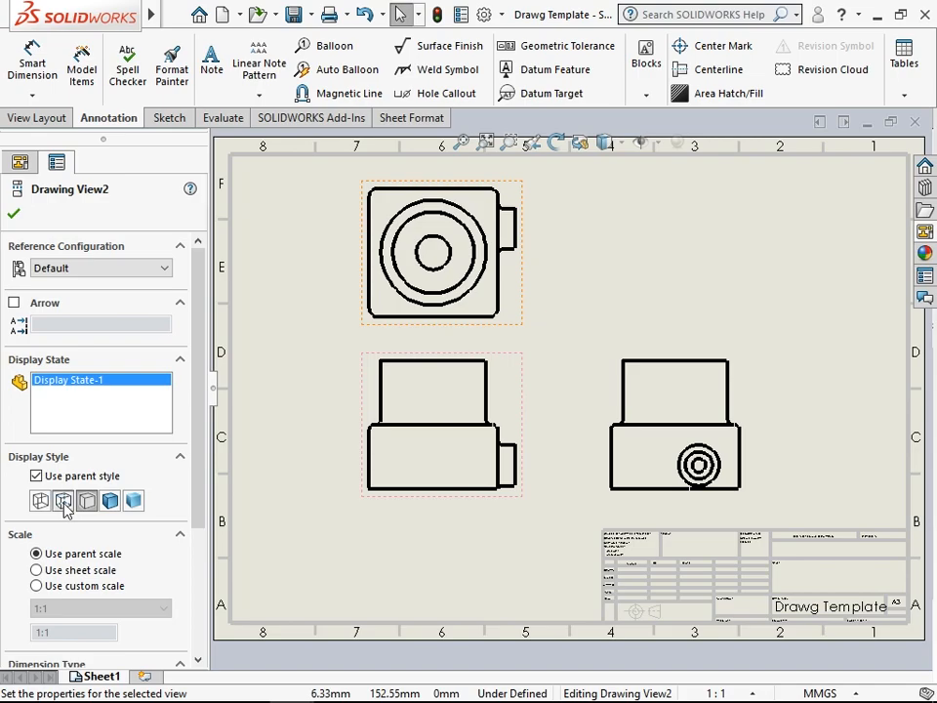
click(63, 502)
click(20, 161)
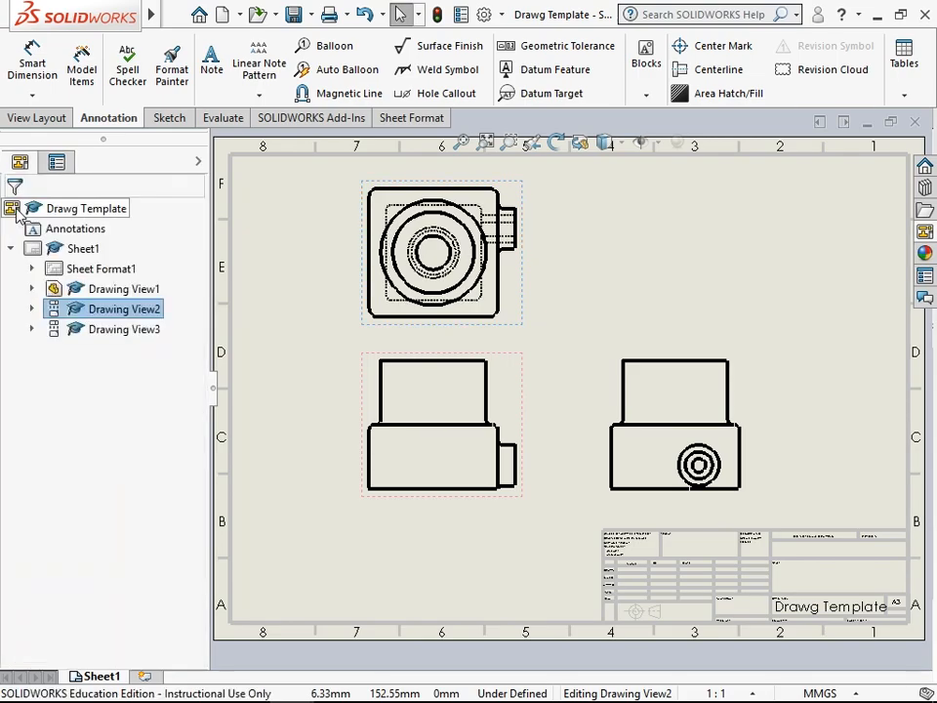
click(613, 364)
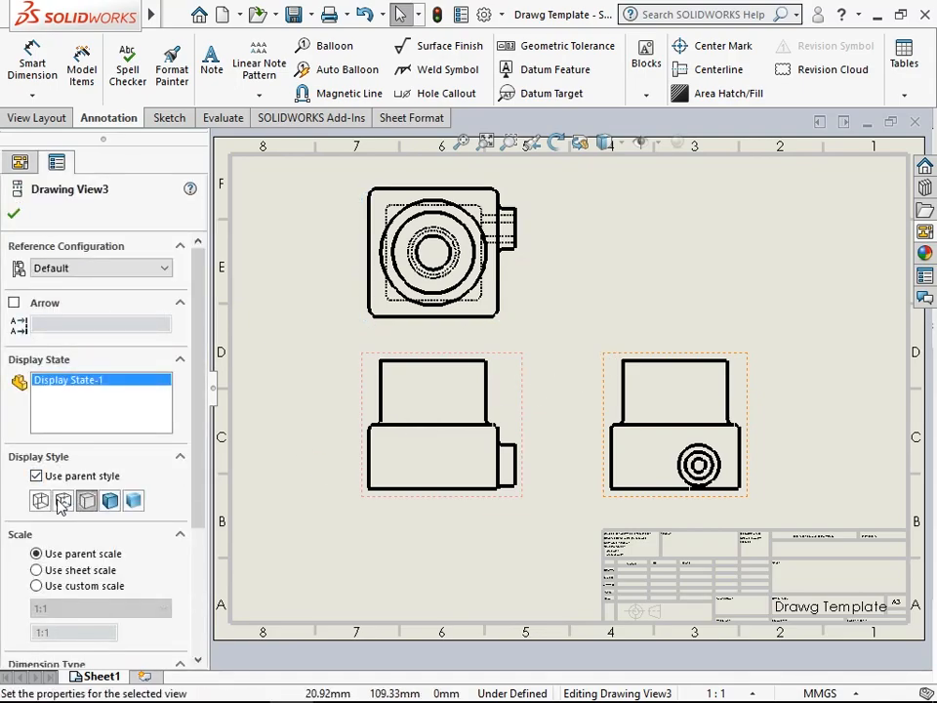
click(64, 501)
click(13, 213)
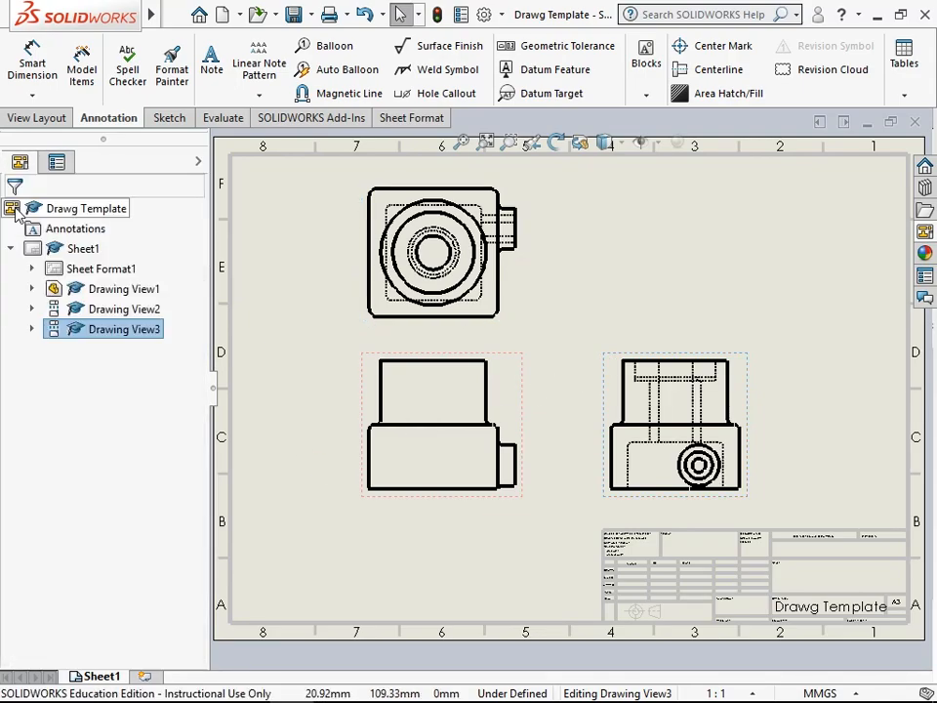
click(607, 272)
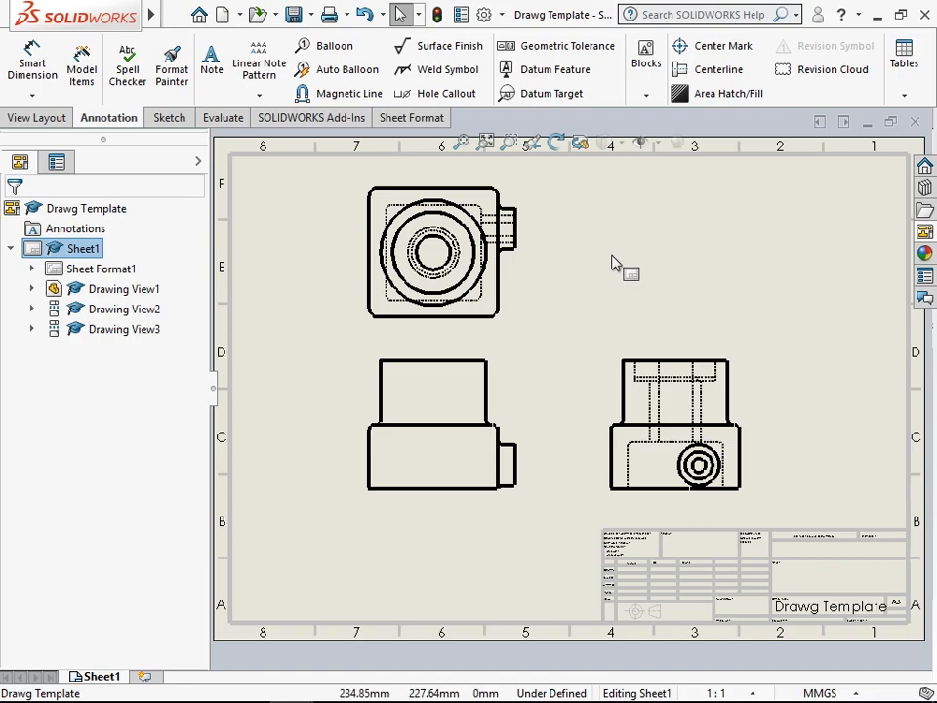
- Open the document properties and review the Bill of Materials table settings
click(485, 16)
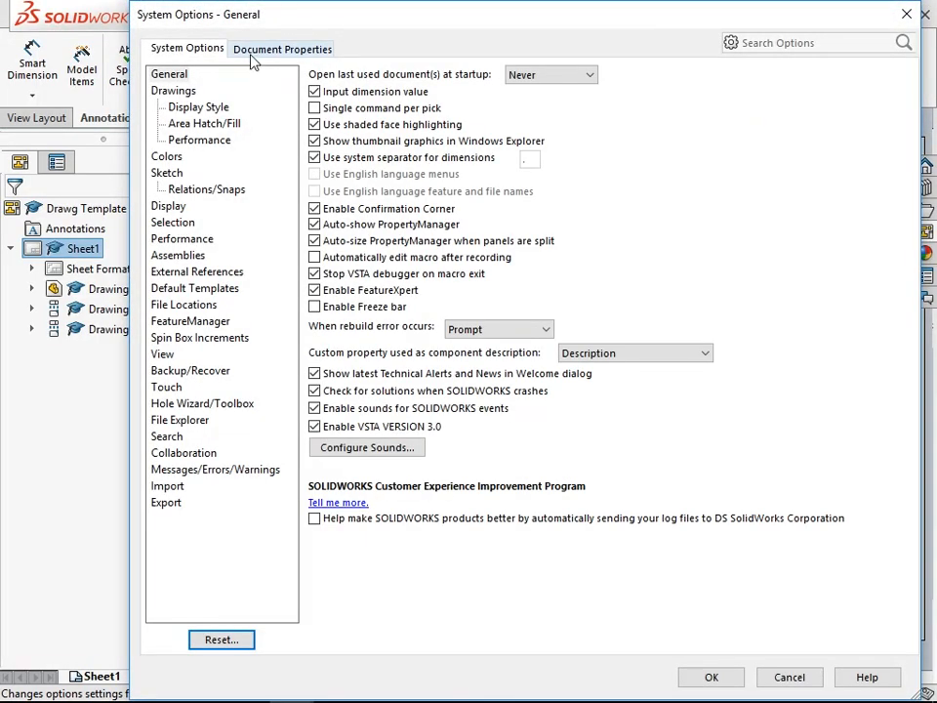
click(253, 57)
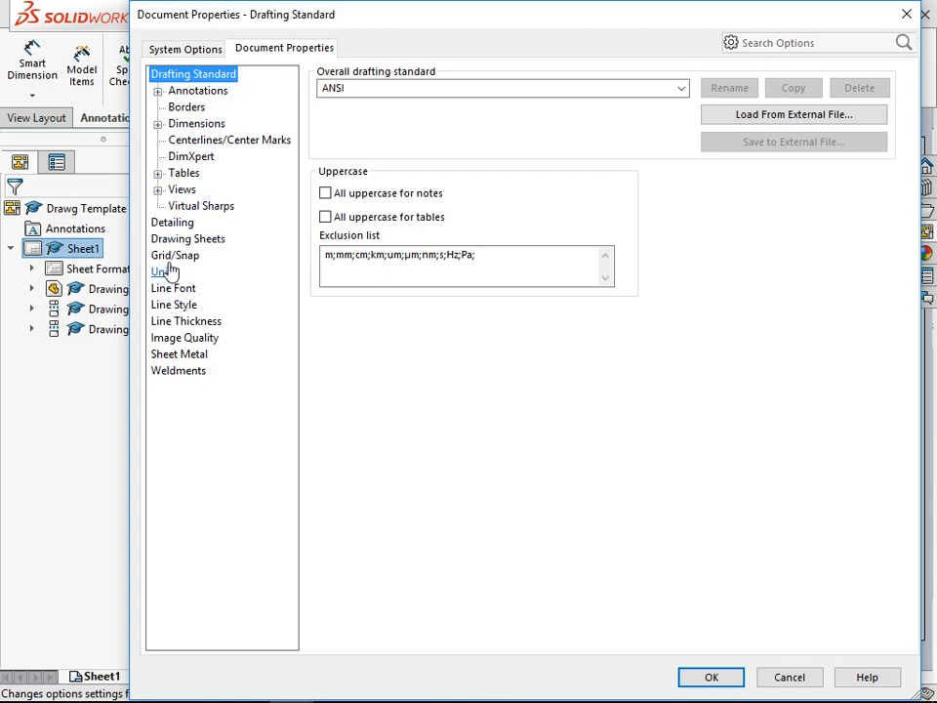
click(173, 177)
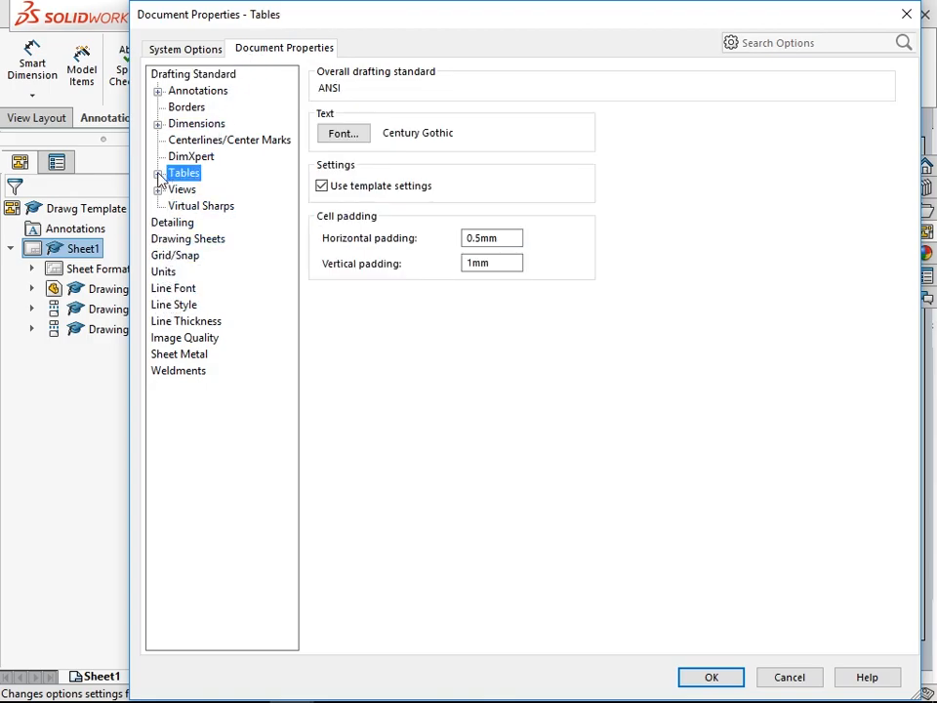
click(158, 173)
click(206, 207)
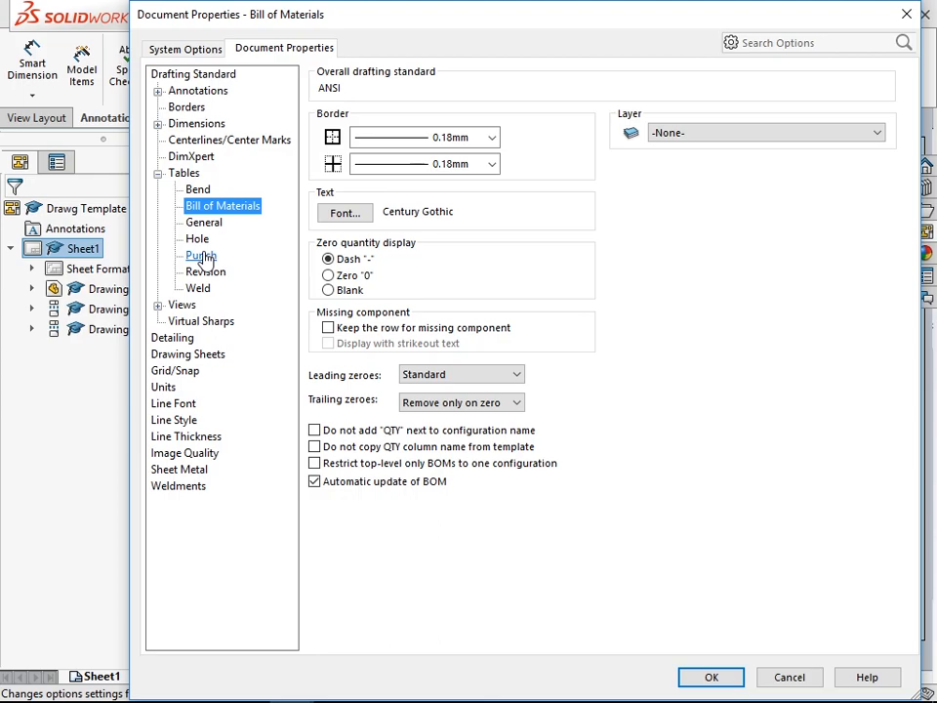
- Set the document's single balloon style to Circular Split Line, with Item Number as upper text and Quantity as lower text
click(157, 91)
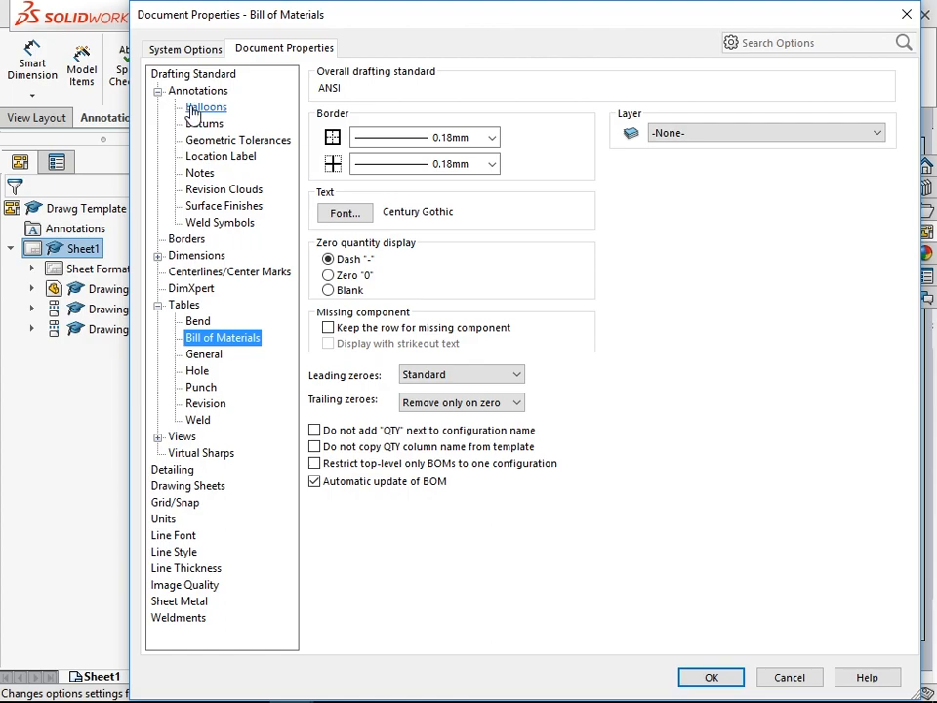
click(193, 109)
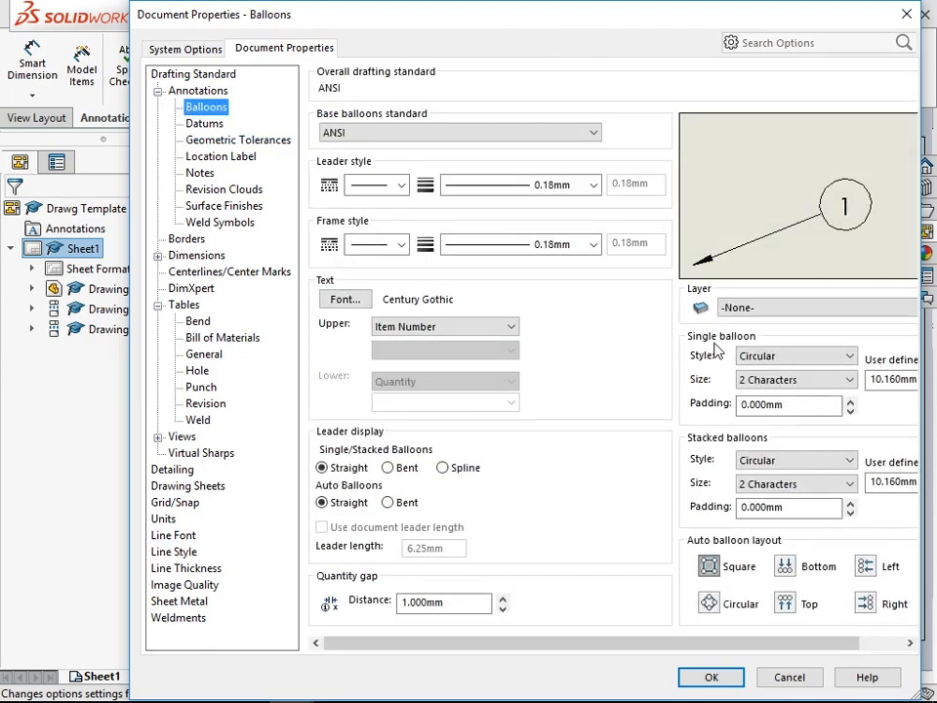
click(786, 359)
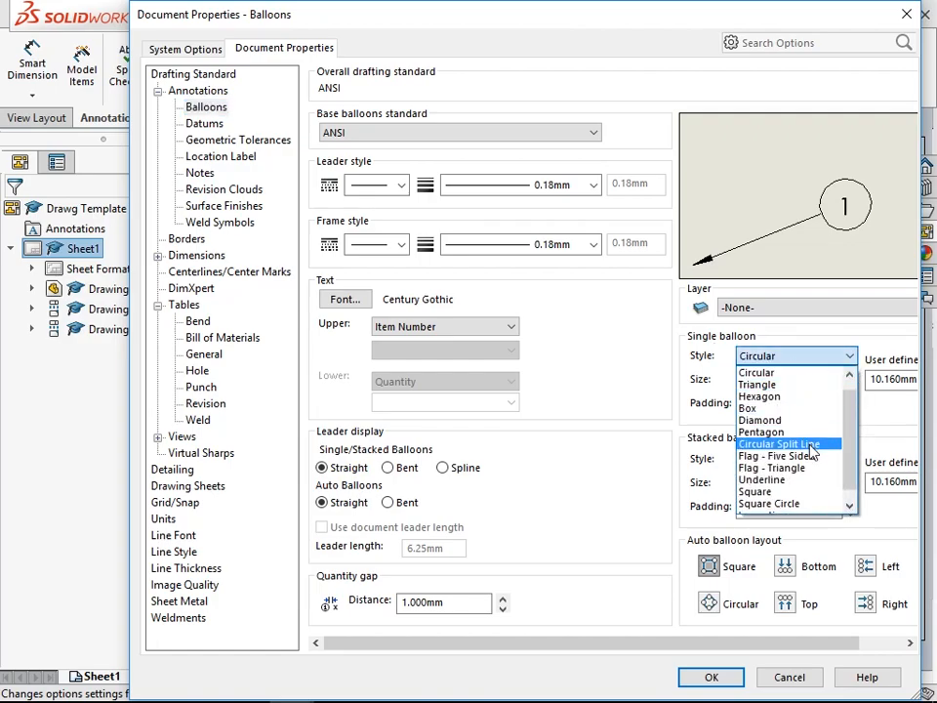
click(810, 446)
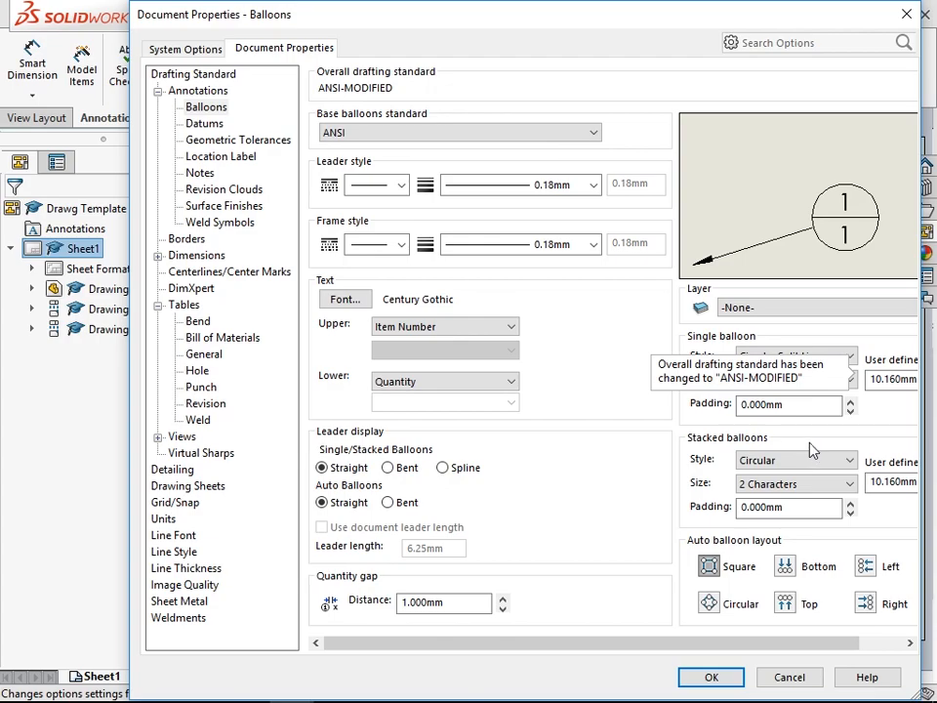
click(389, 336)
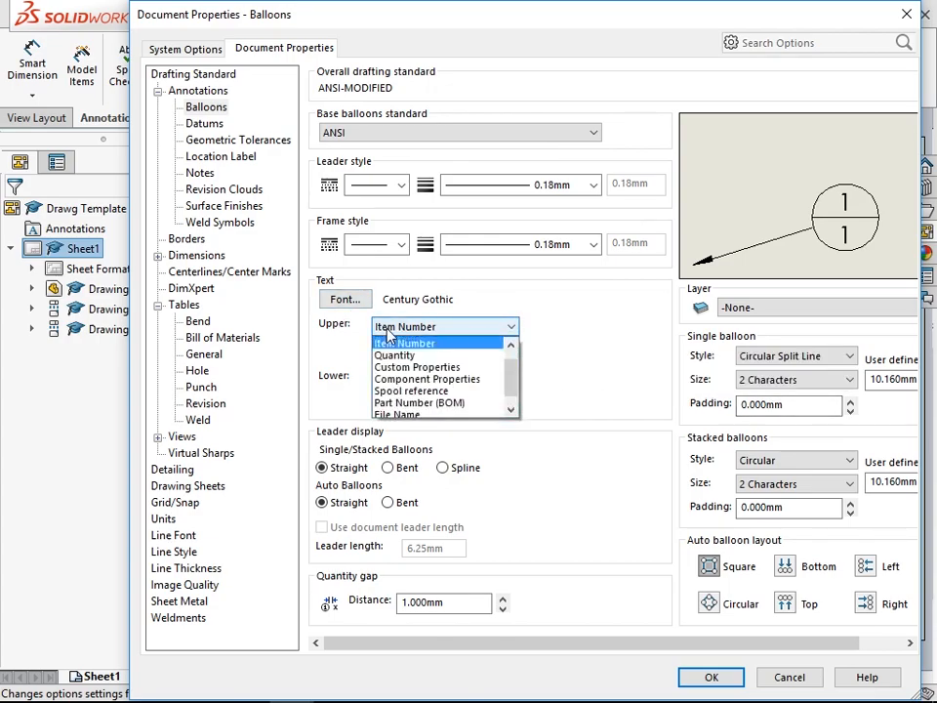
click(390, 339)
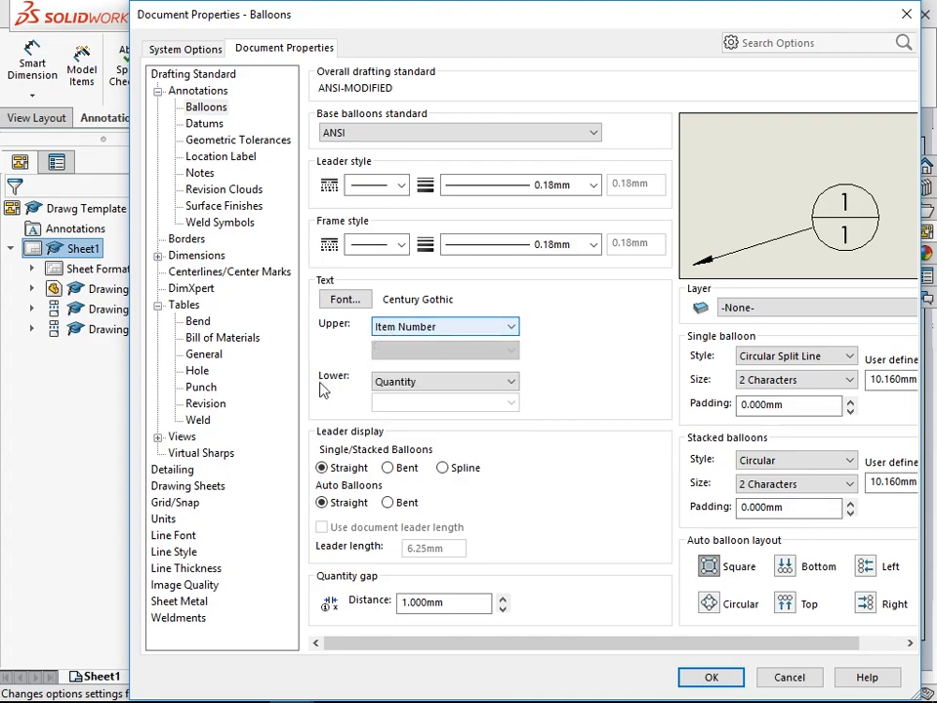
click(439, 388)
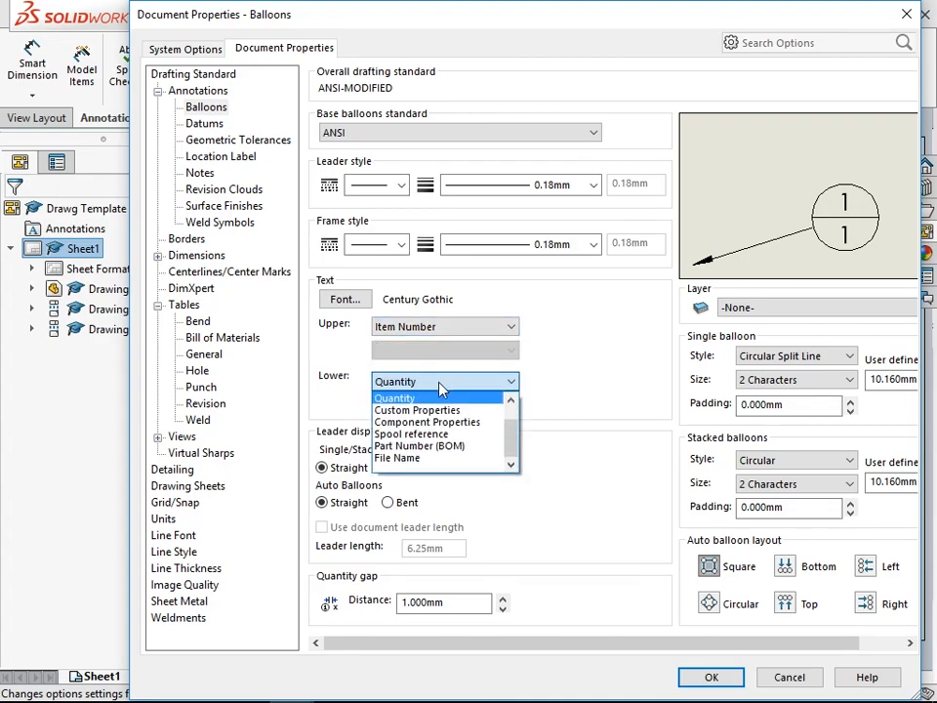
click(439, 388)
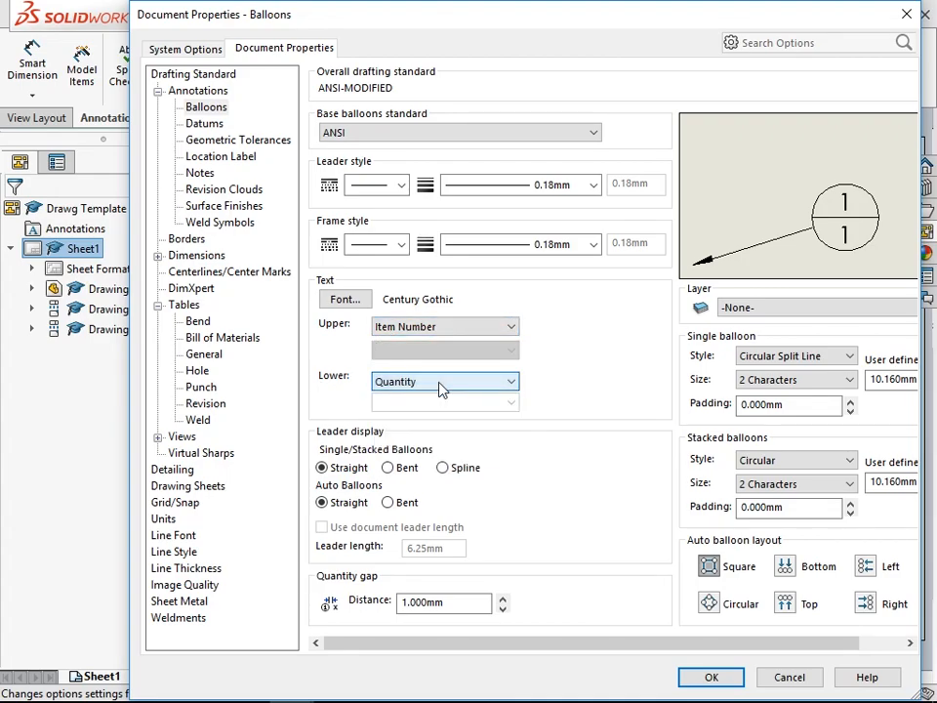
- Set single and stacked balloon leaders to Bent, enable Display all types in the detailing display filter, and apply the document properties
click(389, 471)
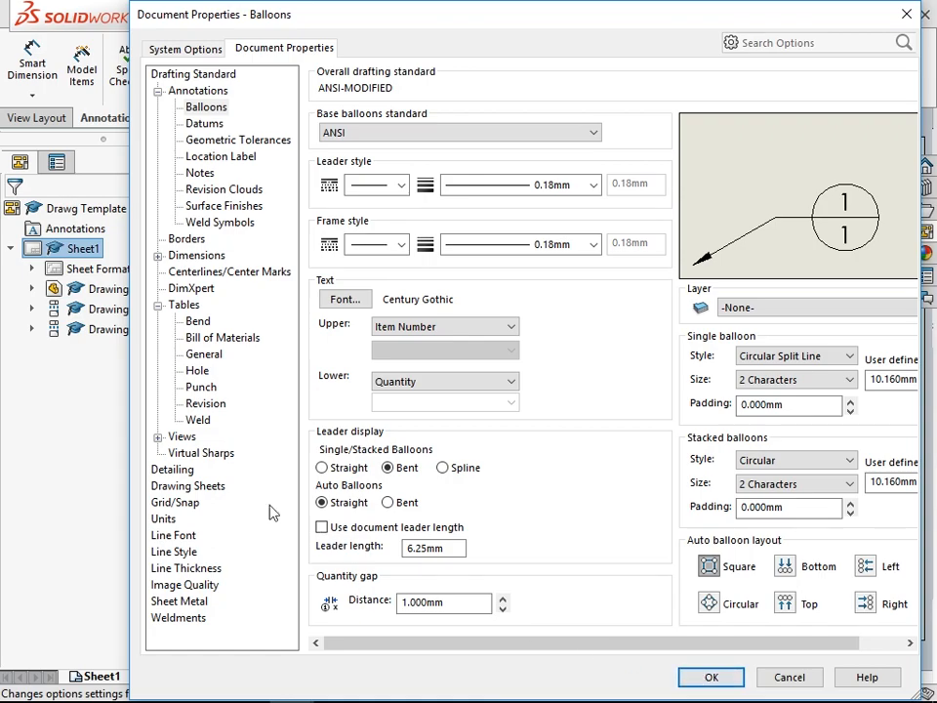
click(176, 471)
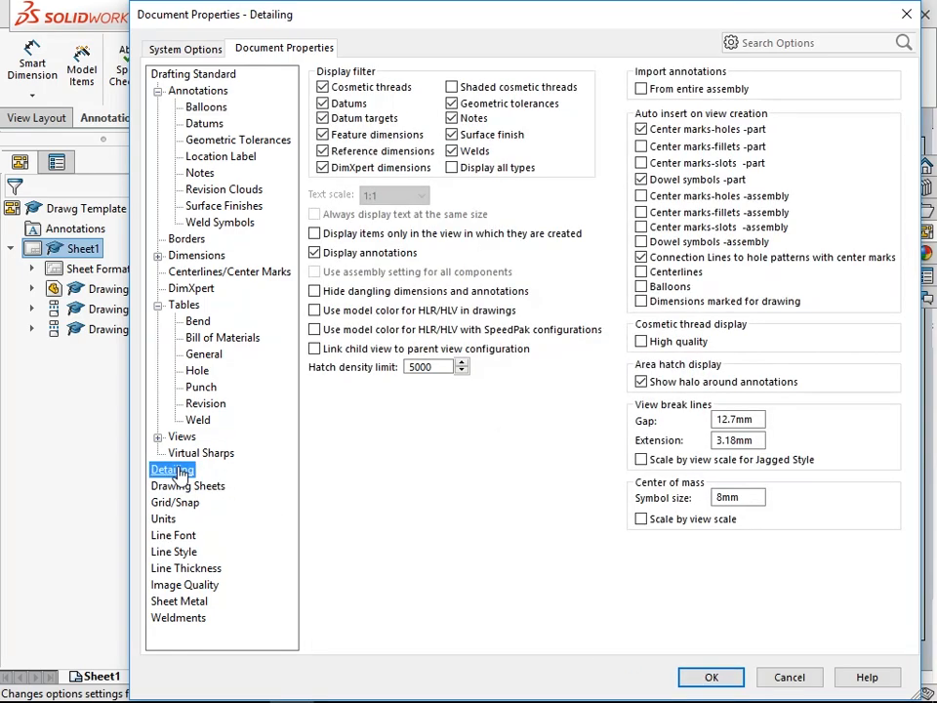
click(452, 169)
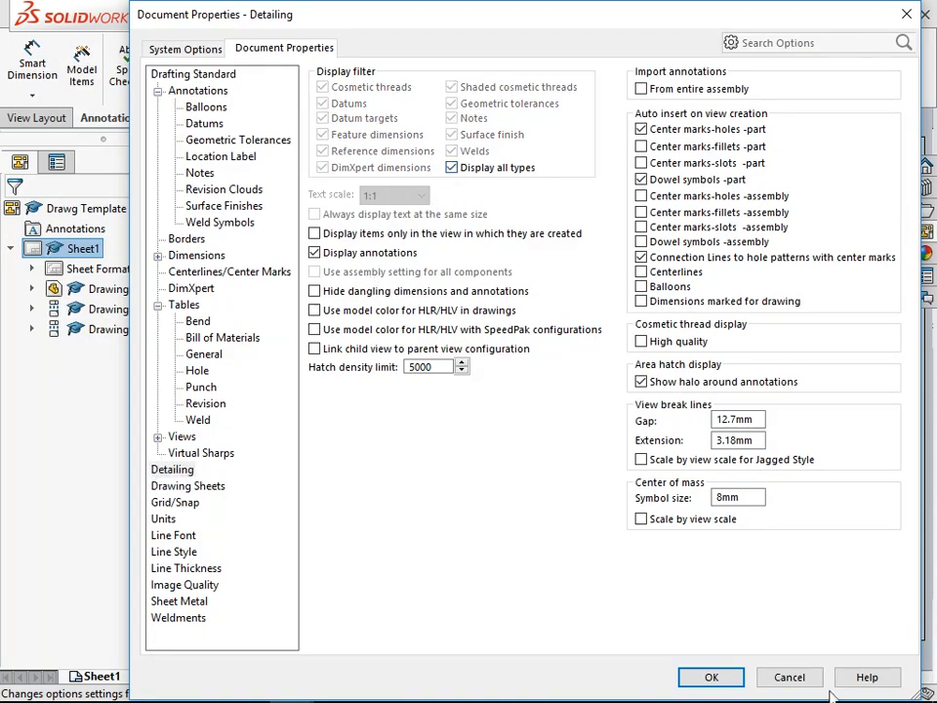
click(713, 678)
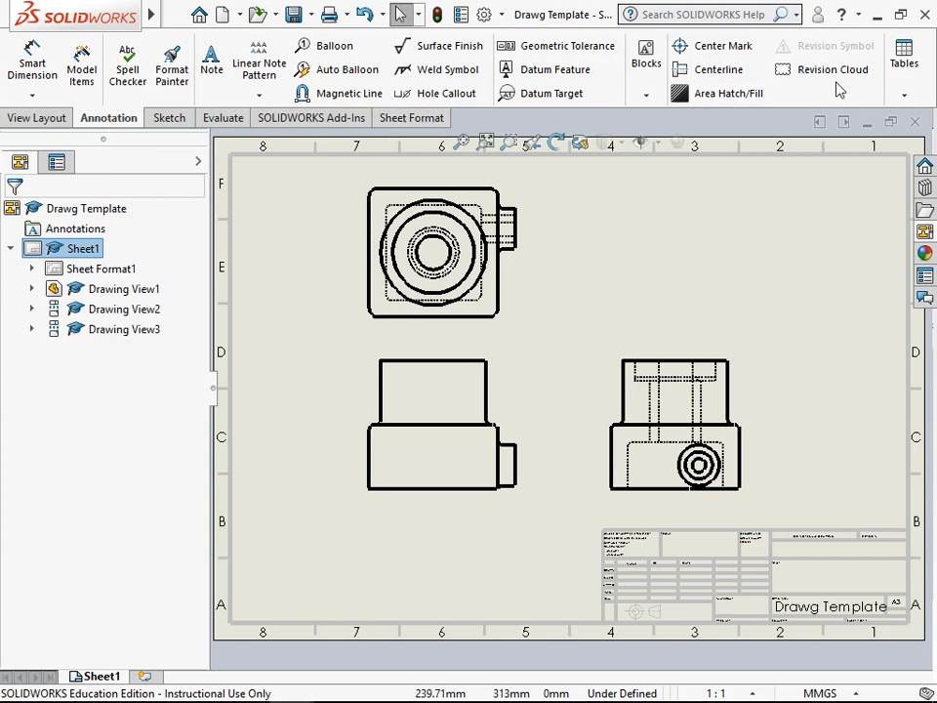
- Create a bill of materials from the front view using the bom-standard template and the Top-level only BOM type
click(905, 93)
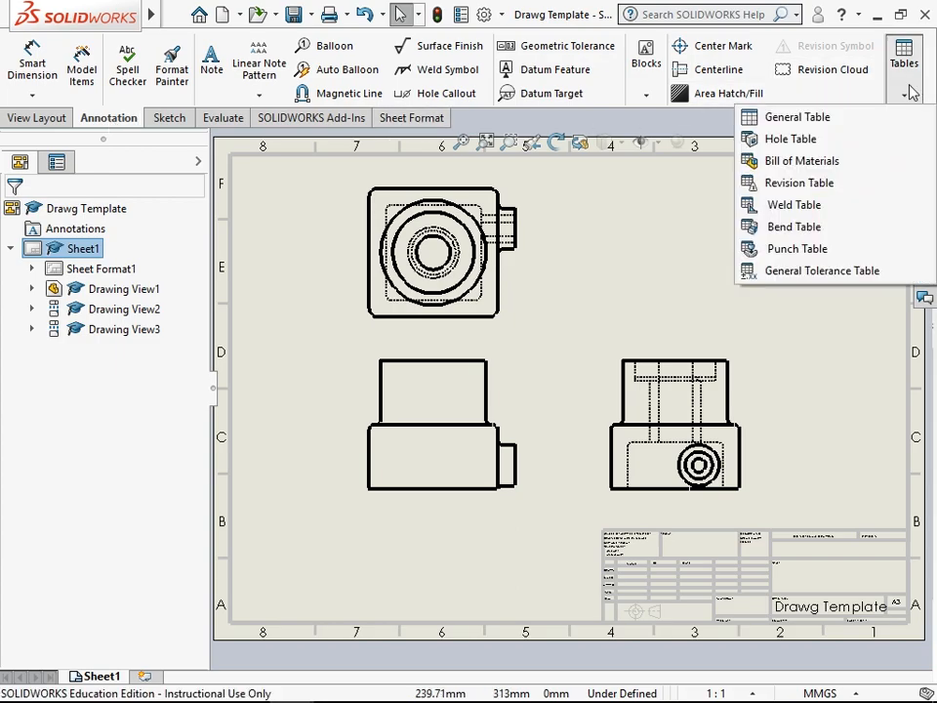
click(834, 162)
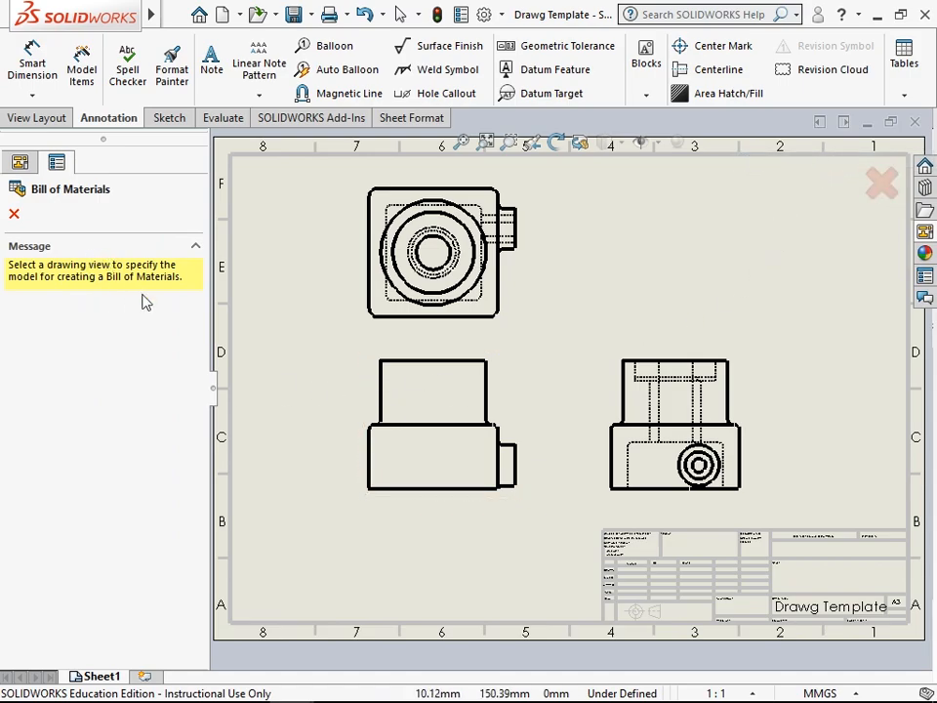
click(372, 398)
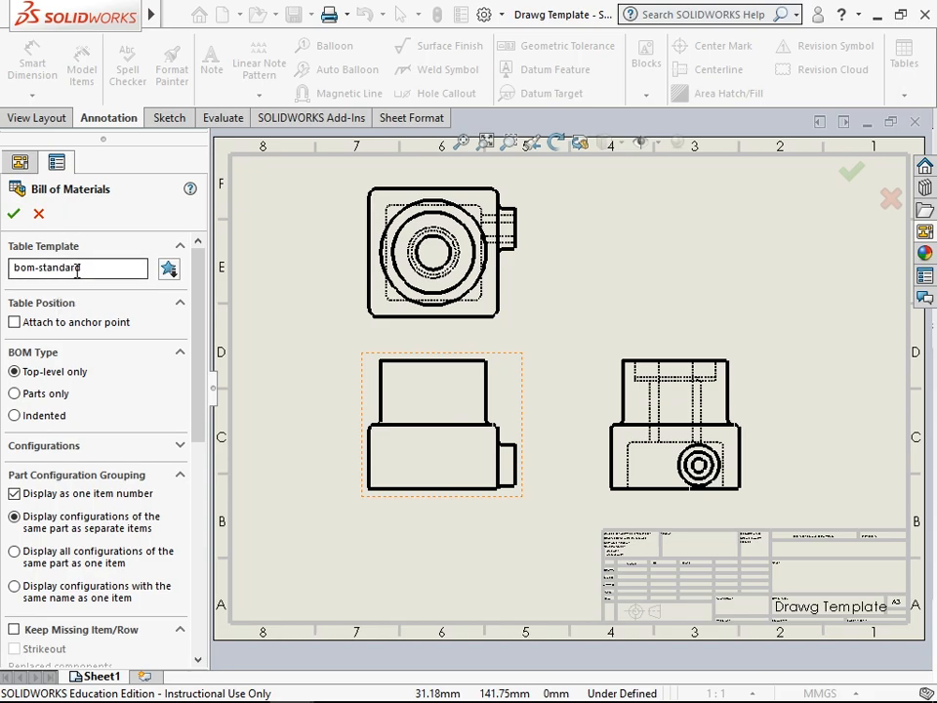
click(168, 269)
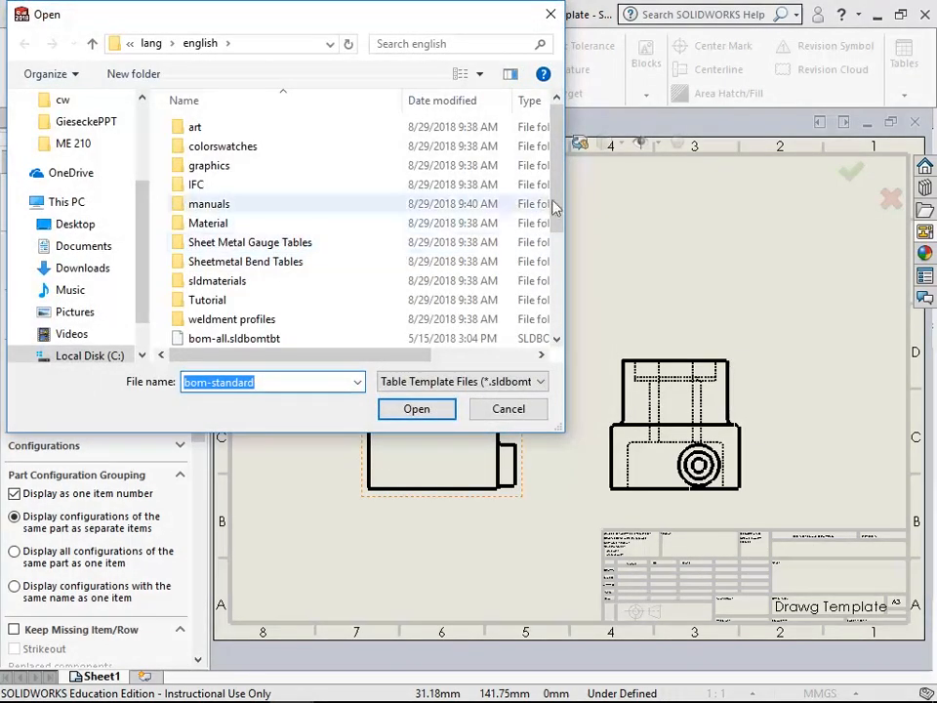
scroll(369, 183, down, 3)
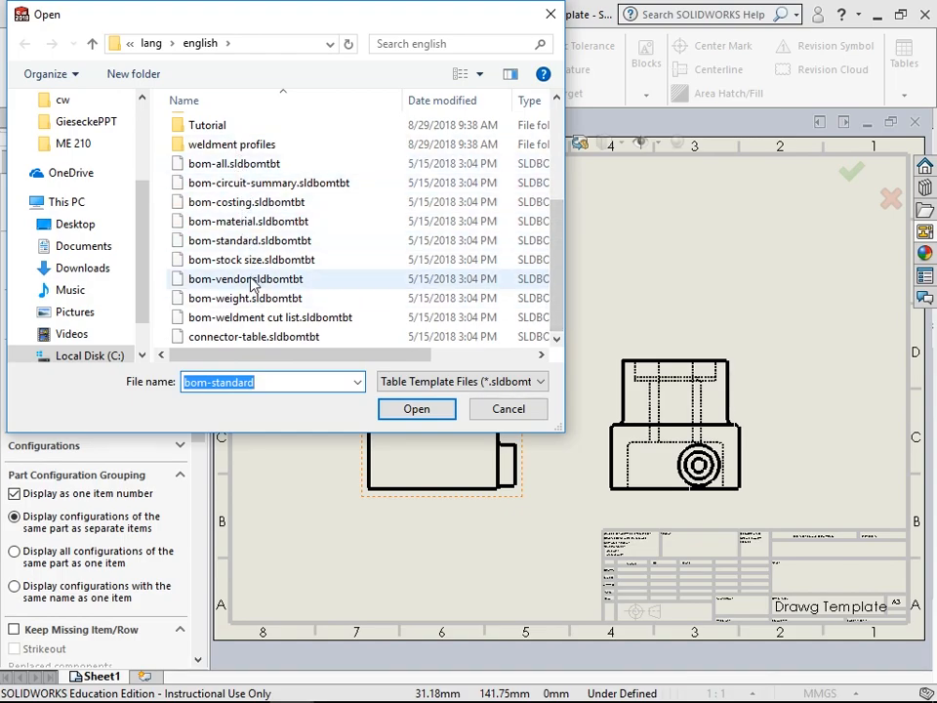
click(488, 410)
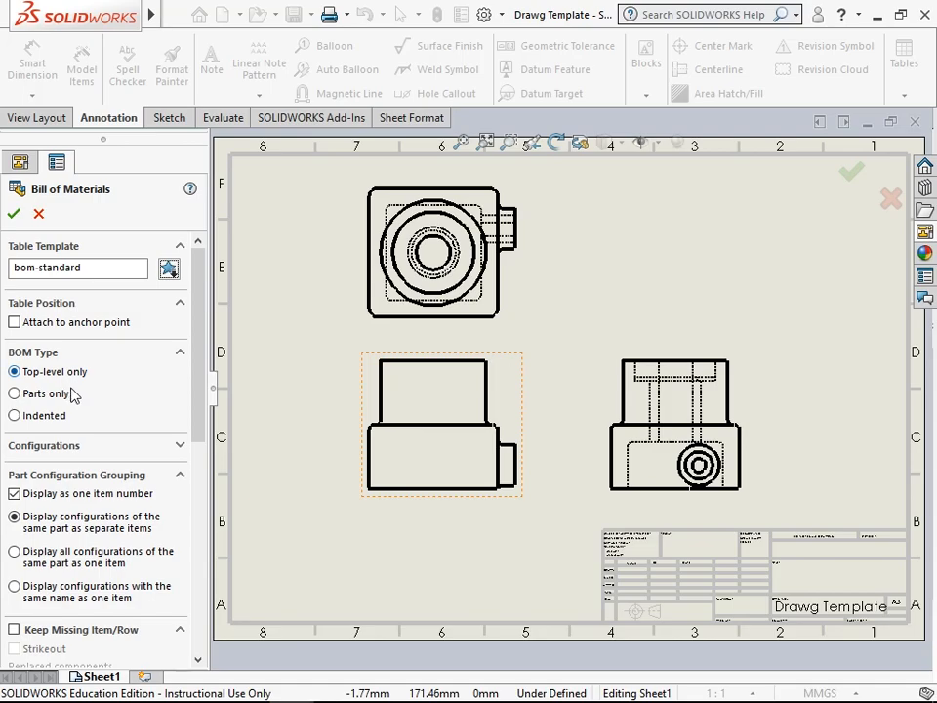
drag(200, 360, 201, 387)
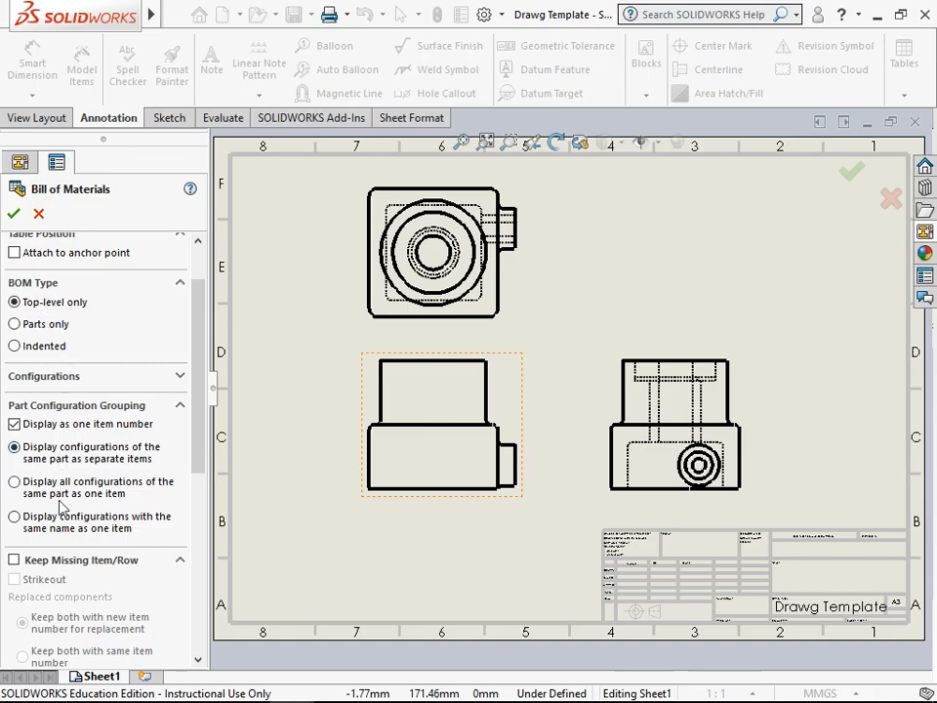
drag(204, 429, 221, 337)
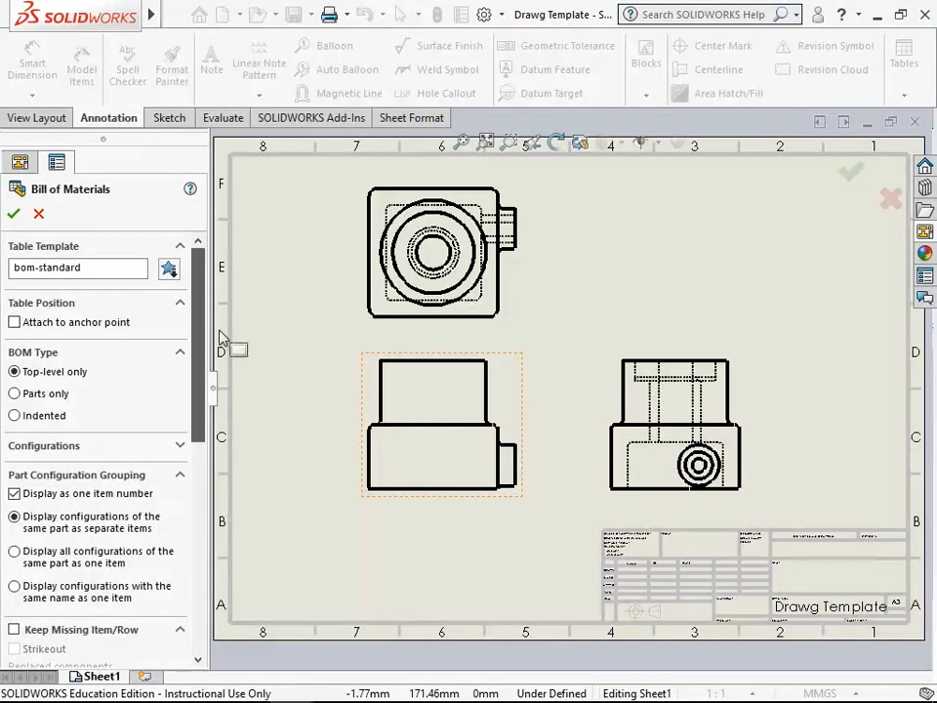
click(13, 214)
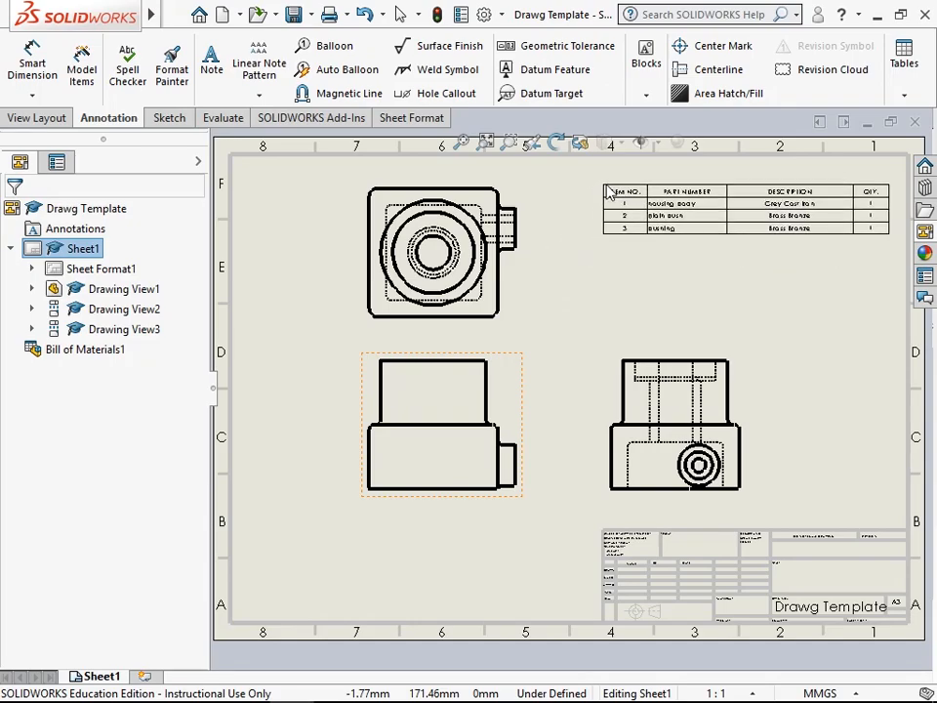
- Place the bill of materials table below the front view, beside the title block
scroll(606, 178, down, 2)
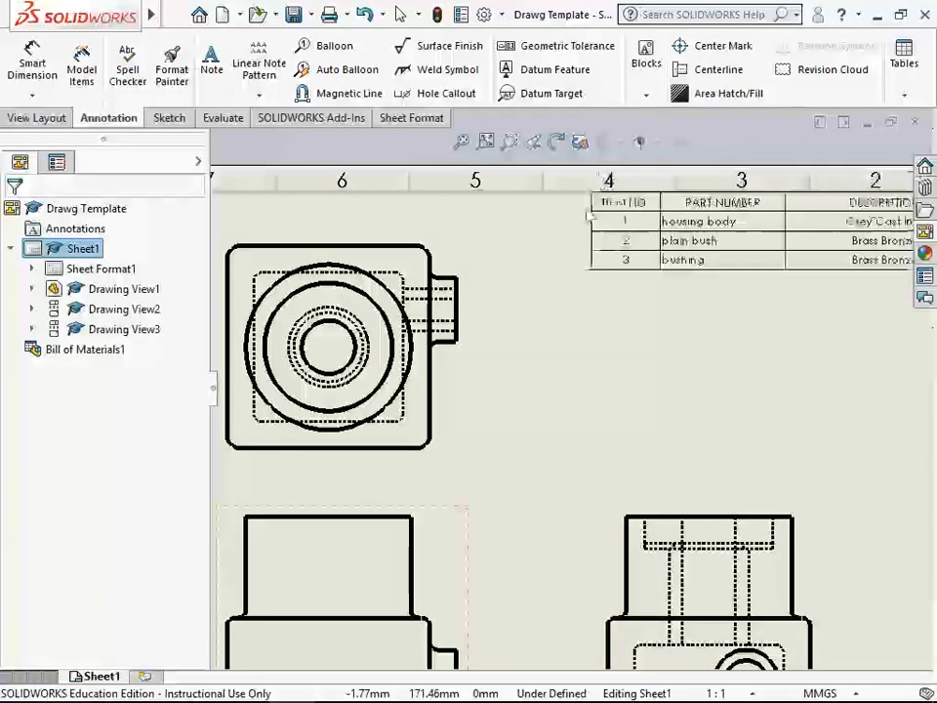
scroll(591, 207, up, 3)
scroll(581, 299, down, 1)
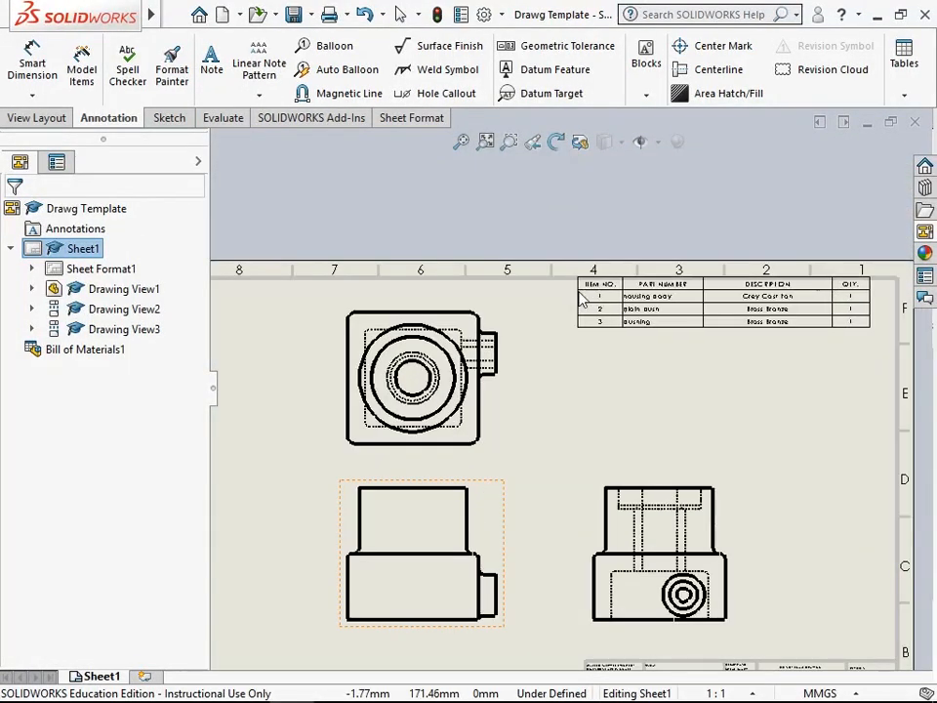
scroll(389, 587, up, 3)
scroll(387, 501, down, 2)
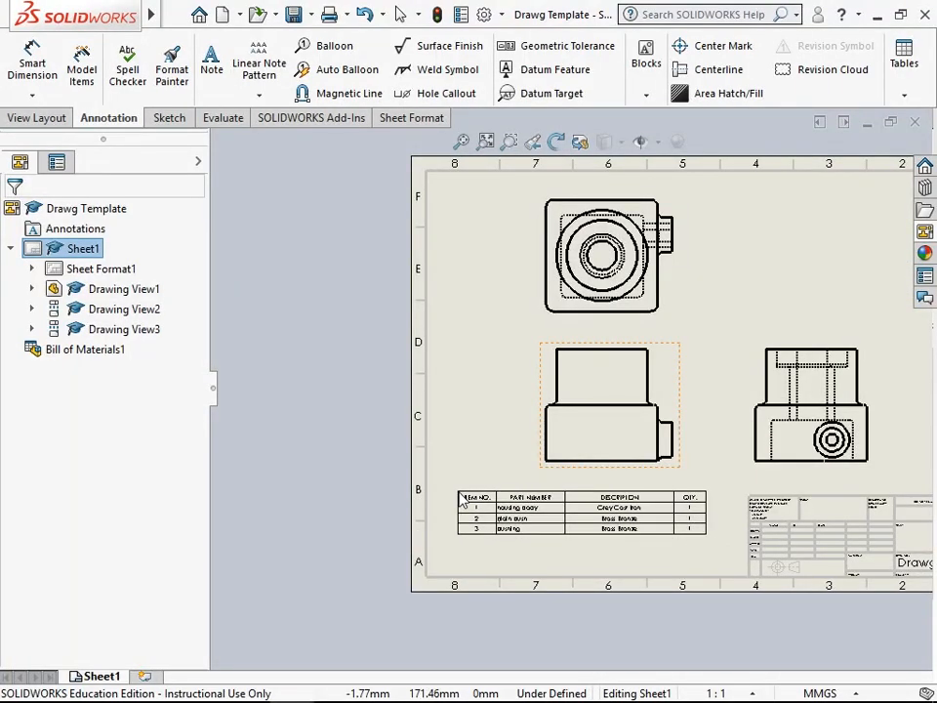
click(456, 492)
- Cut the PART NUMBER heading text out of column B of the bill of materials
scroll(561, 507, down, 2)
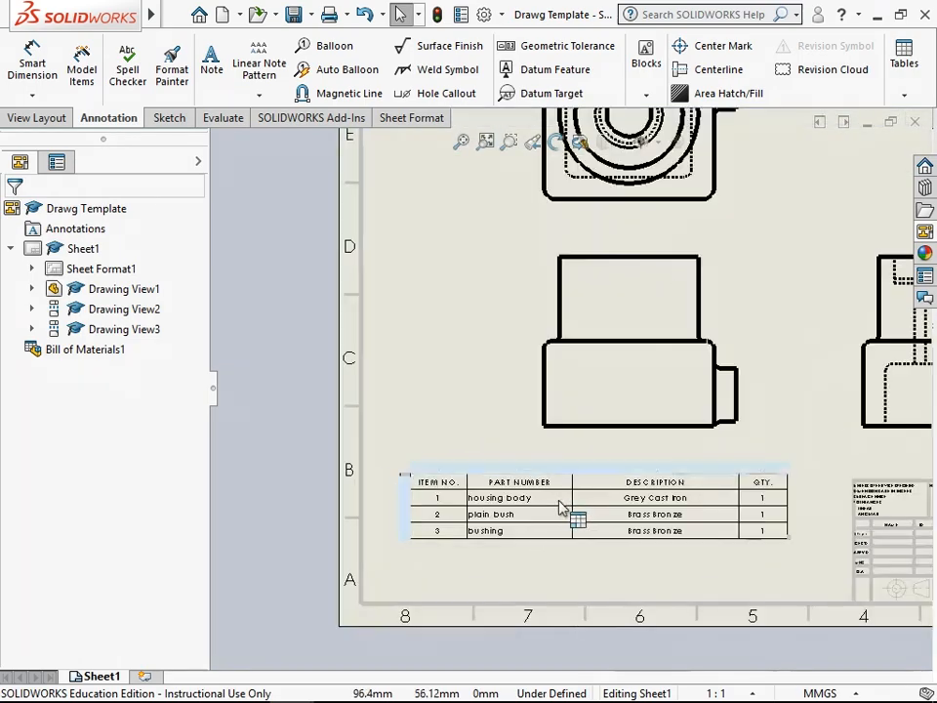
scroll(598, 522, down, 3)
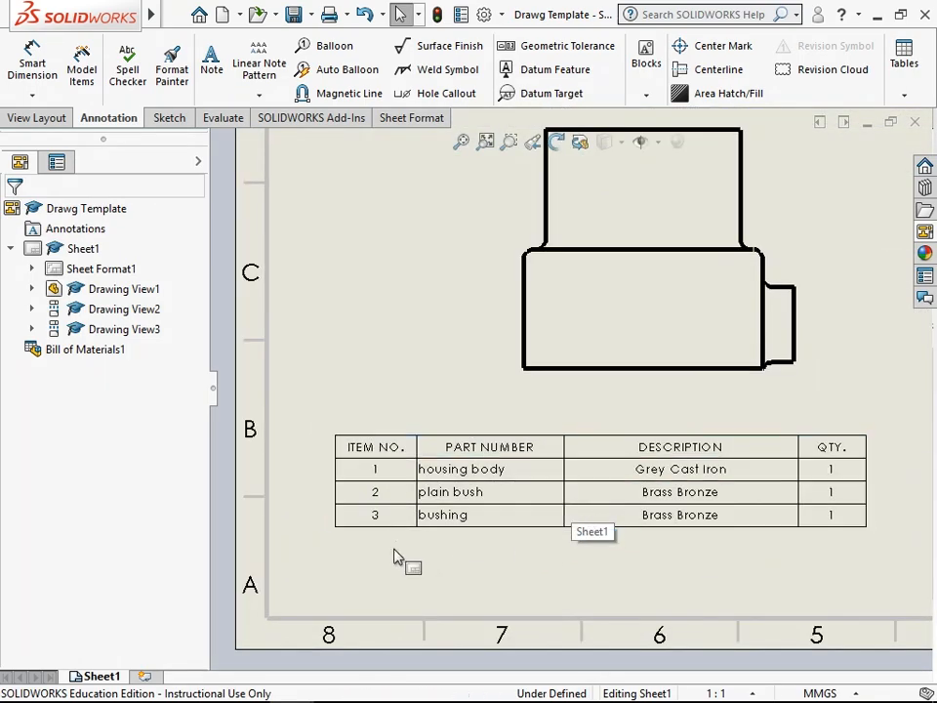
scroll(510, 564, down, 2)
click(389, 476)
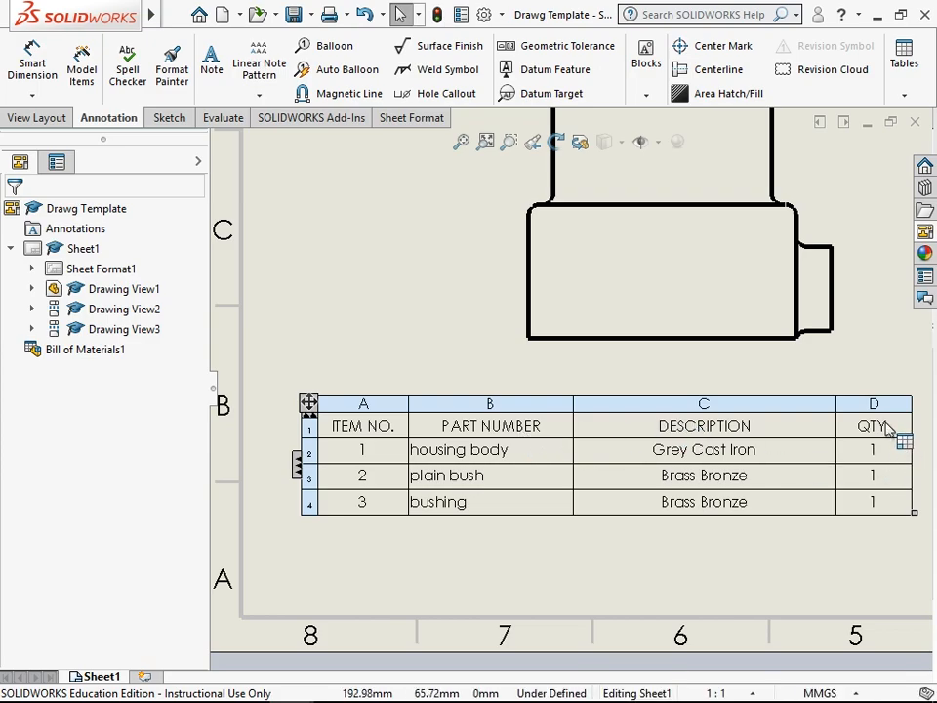
double_click(462, 425)
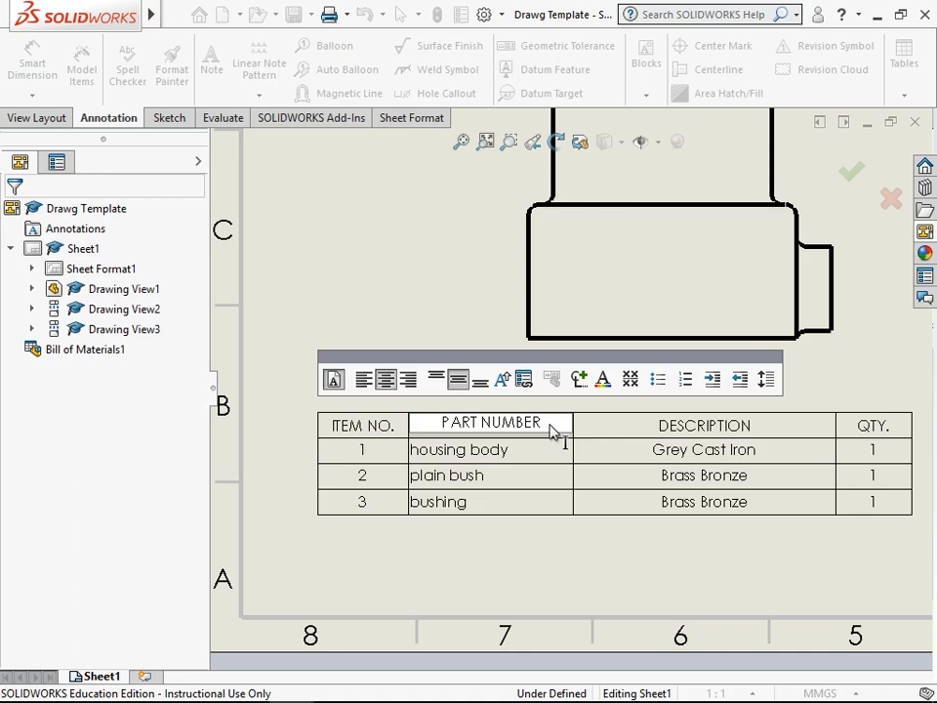
drag(546, 425, 442, 428)
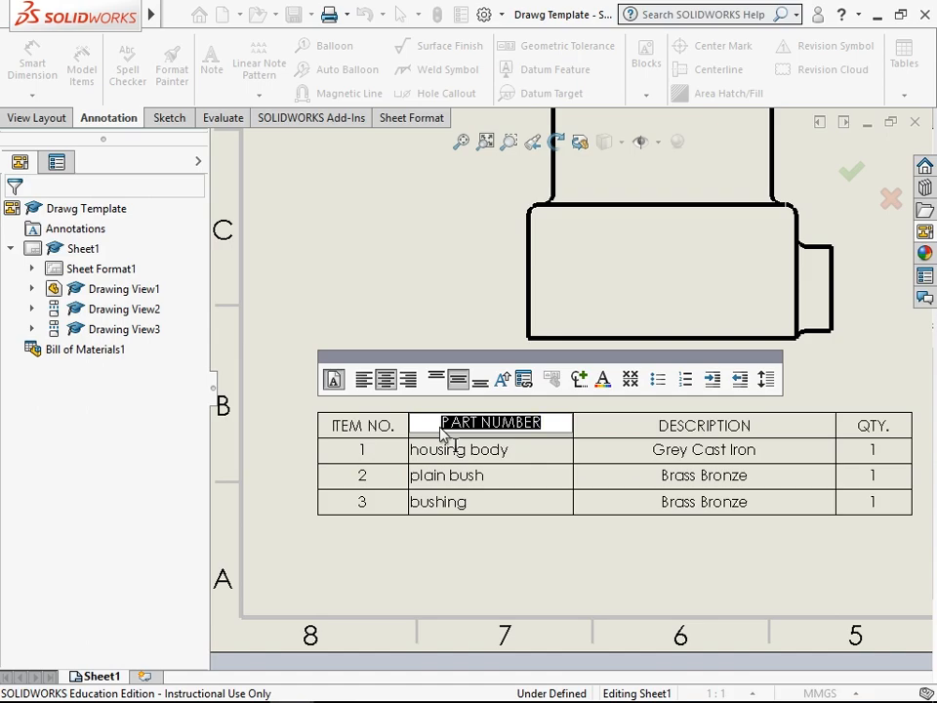
right_click(447, 433)
click(465, 471)
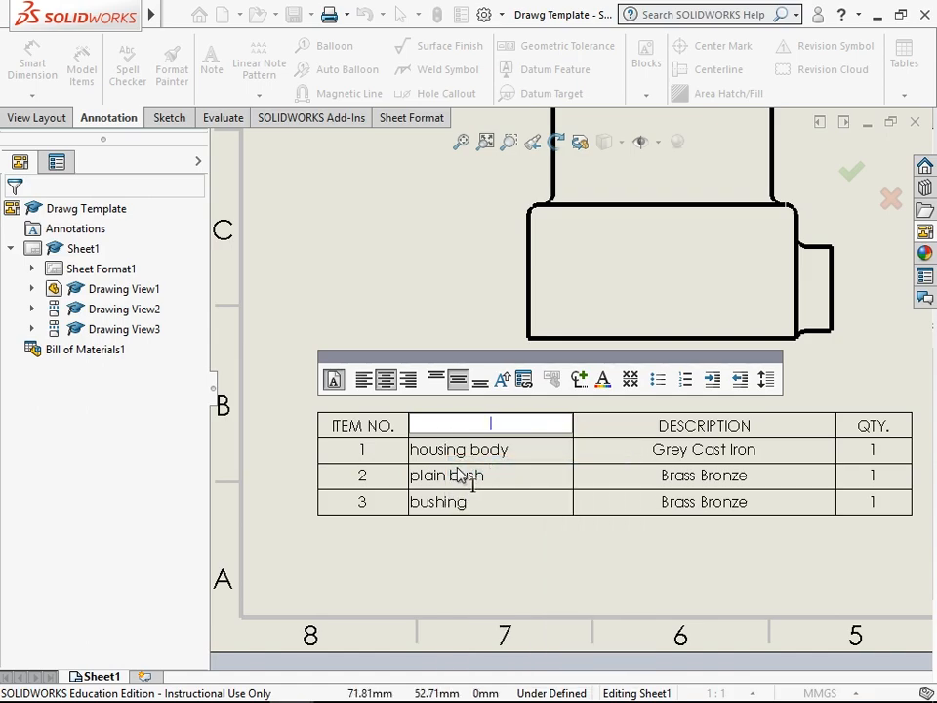
- Replace the ITEM NO. heading in column A with the cut PART NUMBER text
click(373, 433)
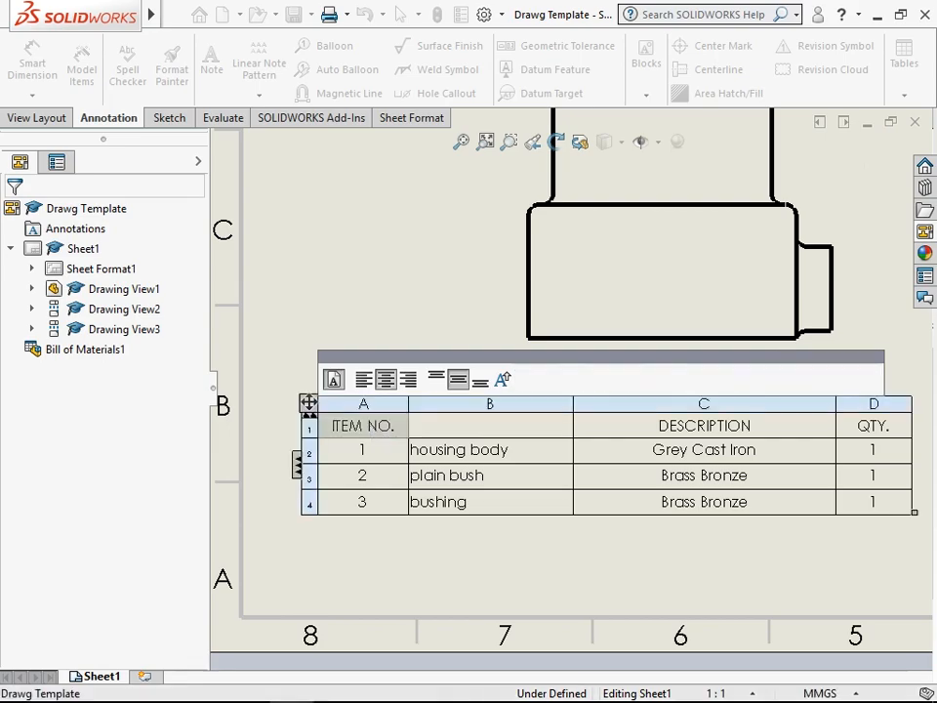
double_click(388, 433)
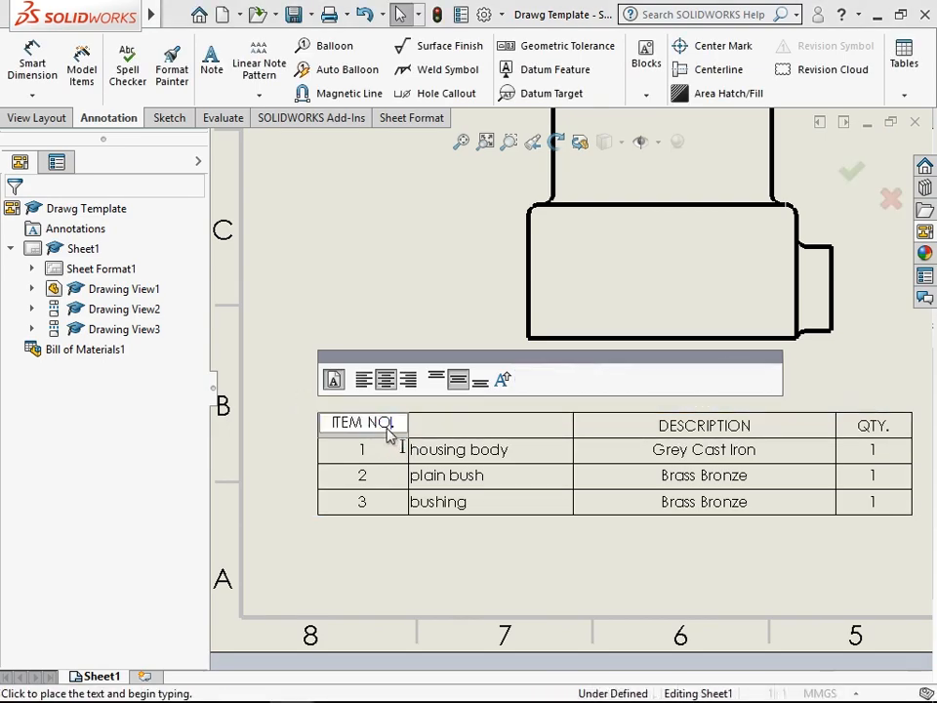
drag(403, 431, 330, 436)
right_click(363, 430)
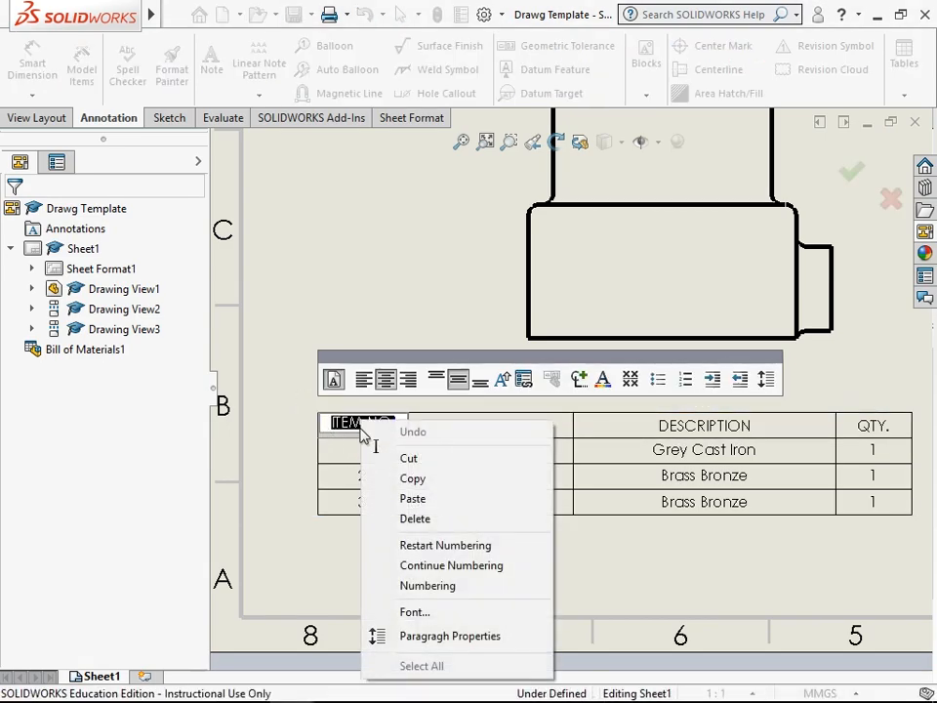
click(377, 501)
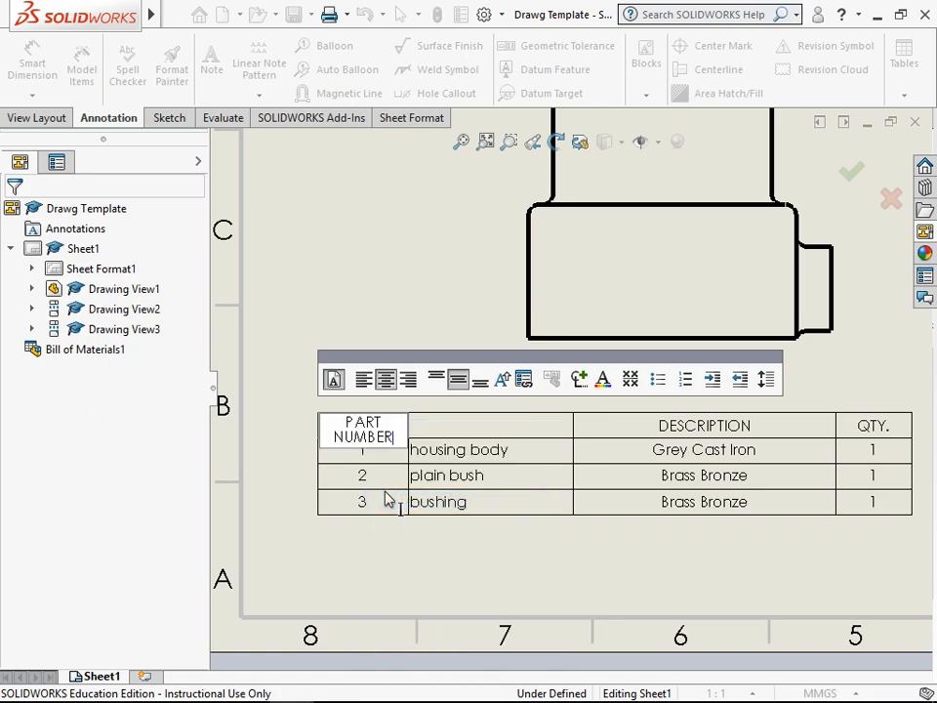
click(461, 435)
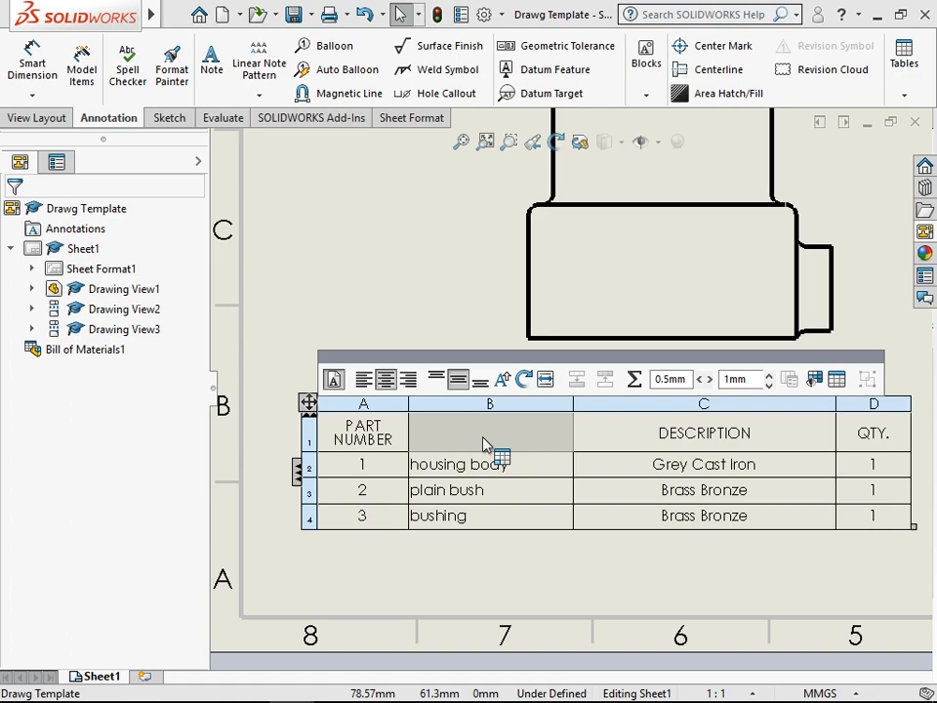
- Move the DESCRIPTION heading text from column C into the empty heading cell of column B
click(650, 435)
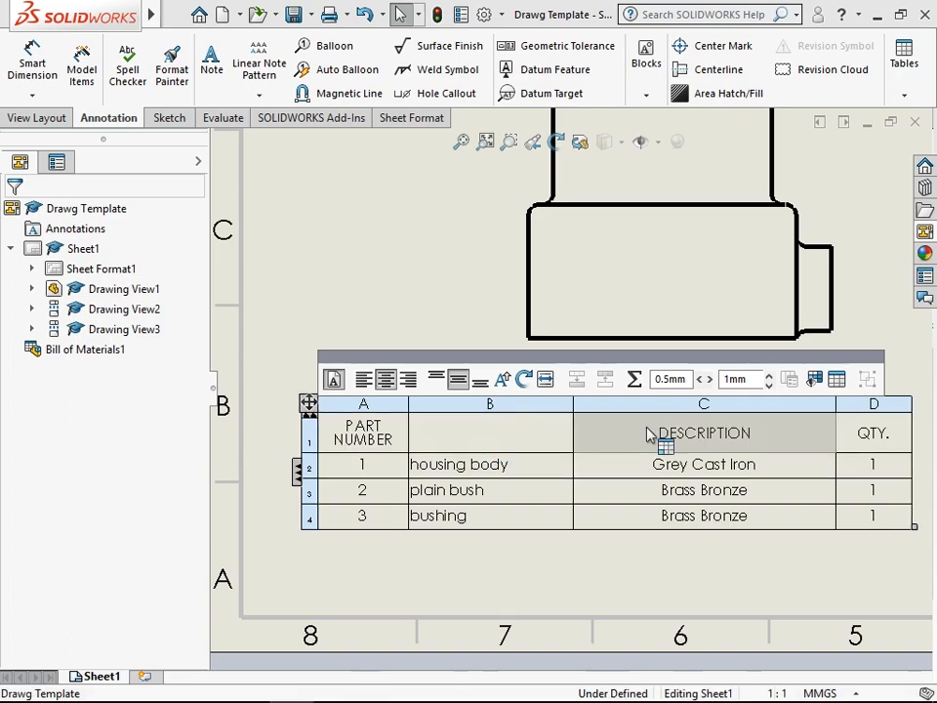
drag(659, 421, 485, 426)
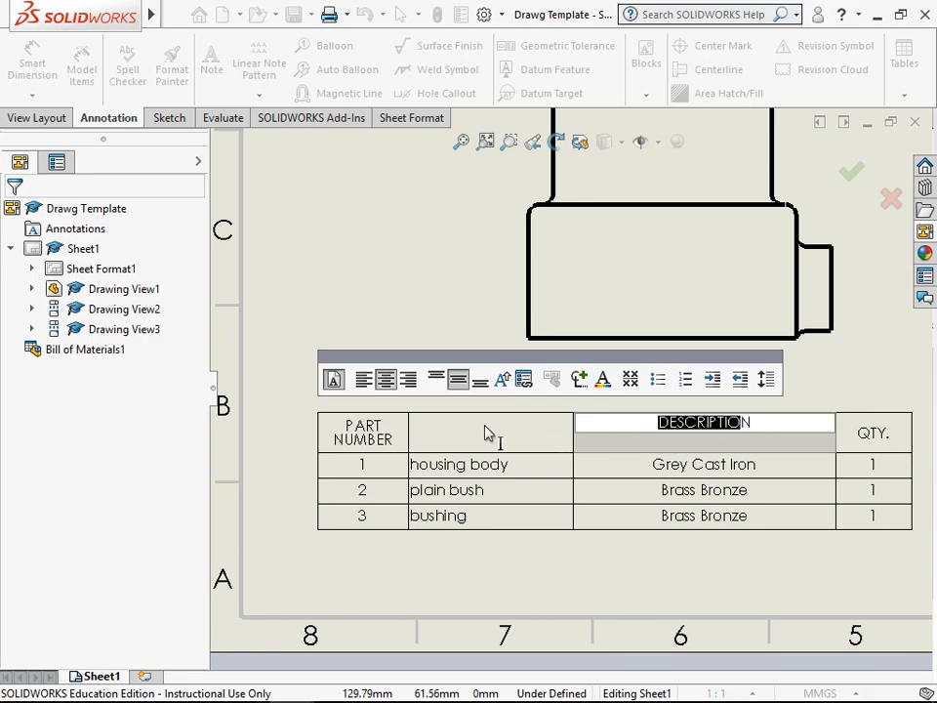
click(724, 428)
double_click(718, 431)
right_click(666, 430)
click(699, 468)
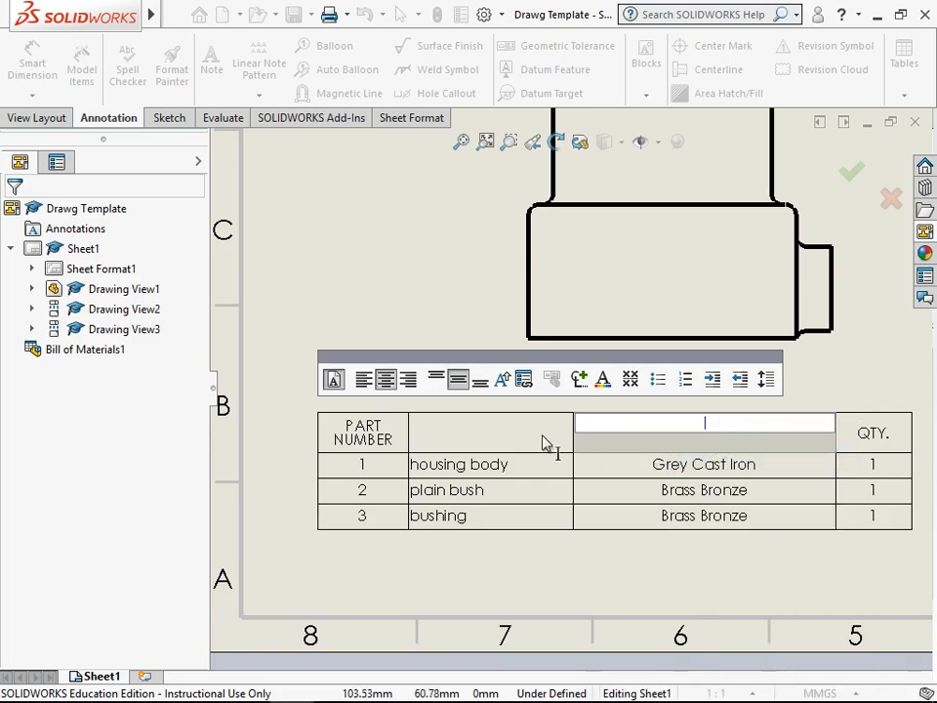
double_click(484, 426)
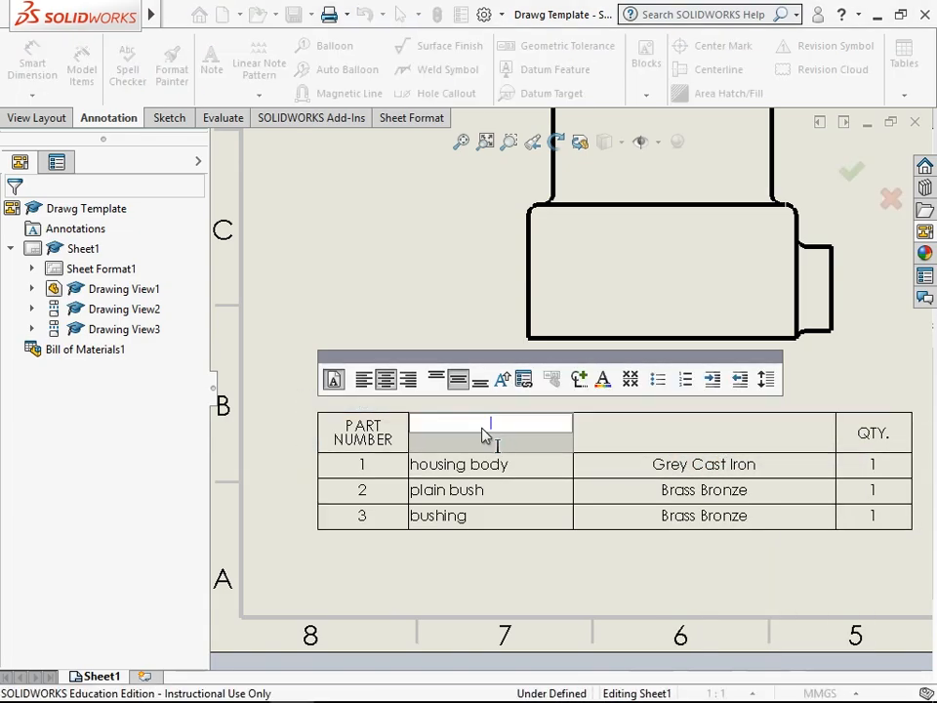
right_click(478, 434)
click(487, 504)
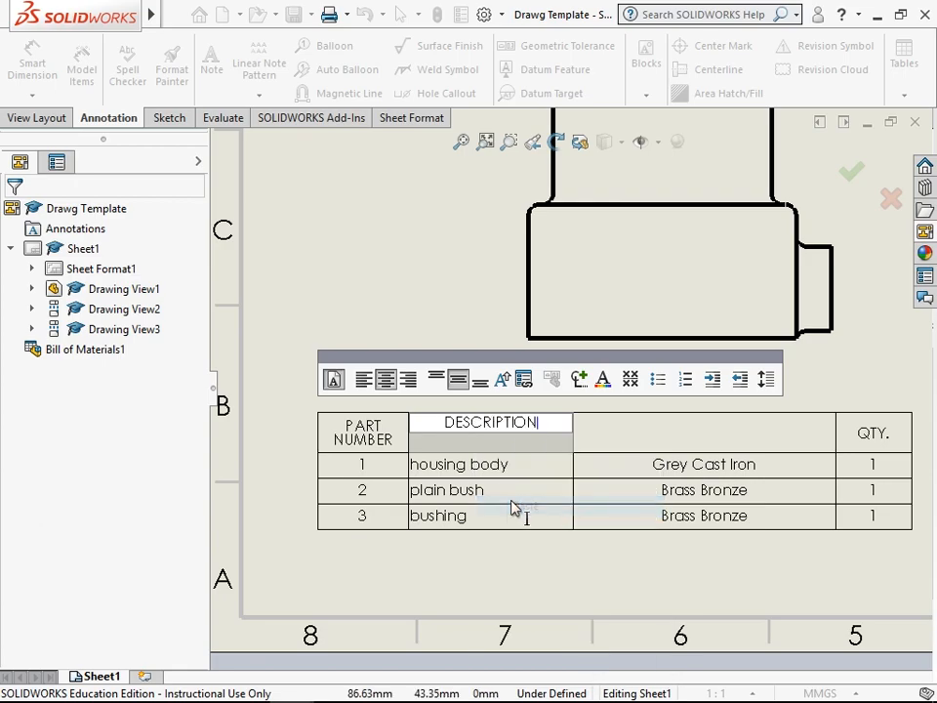
- Enter MATERIAL as the heading of column C in the bill of materials
click(665, 441)
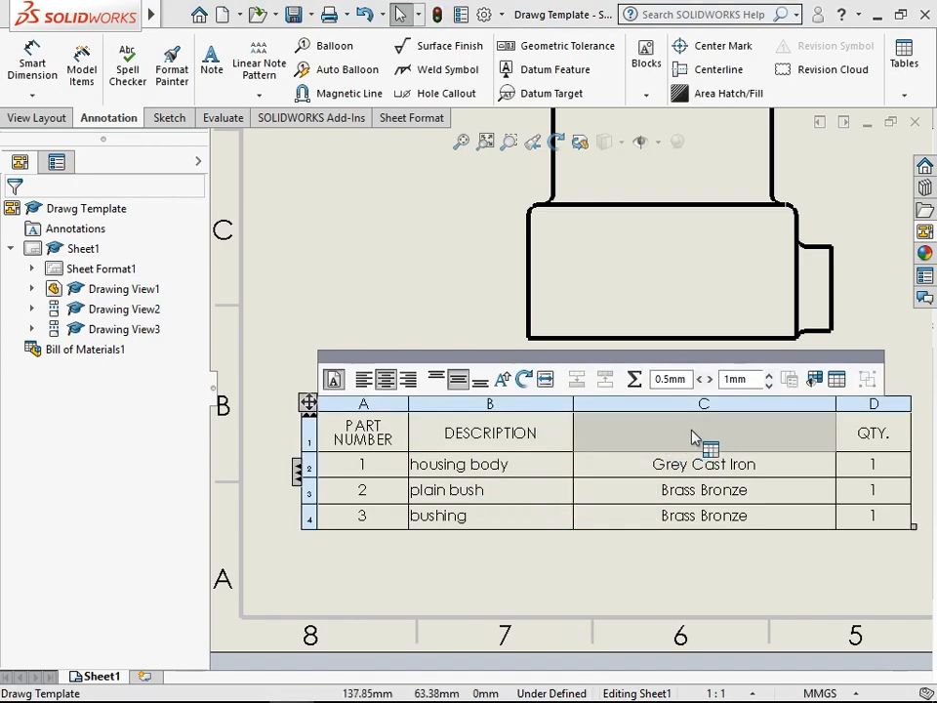
double_click(690, 430)
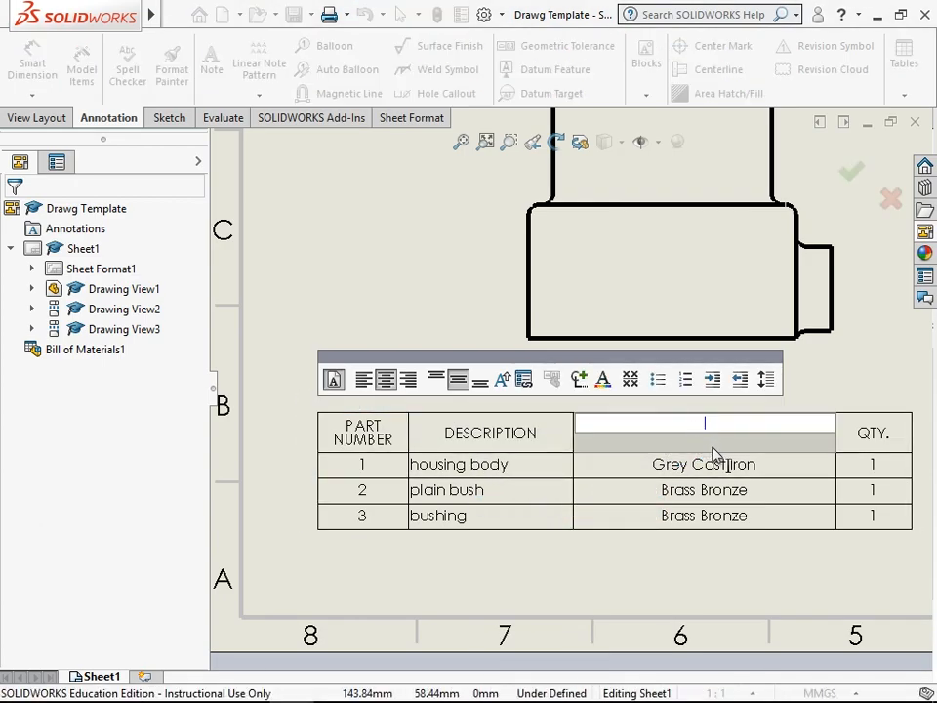
text(MATERIAL)
click(872, 434)
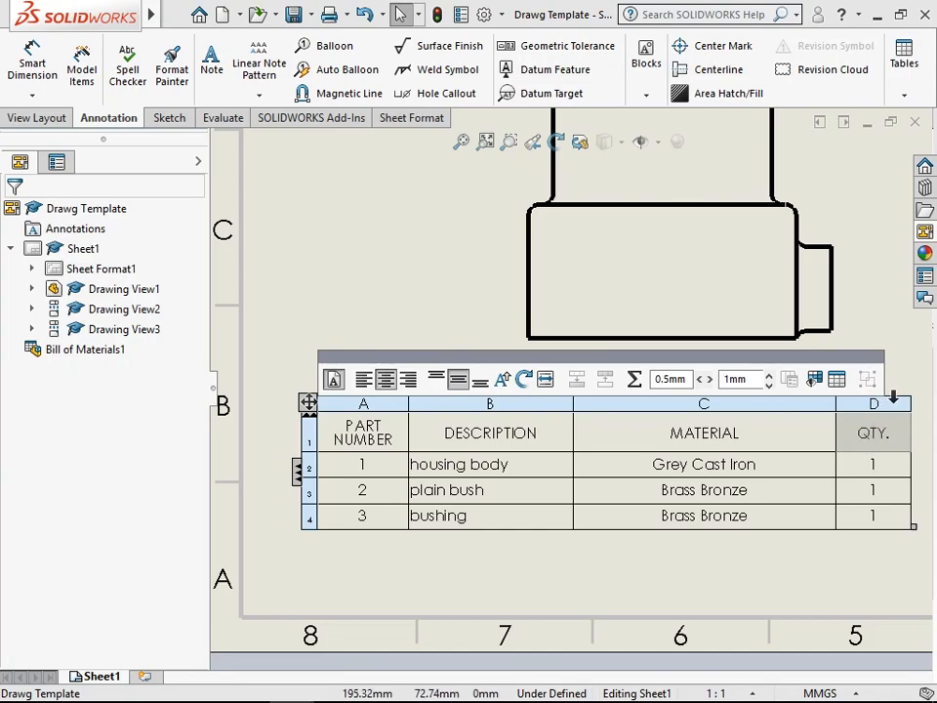
- Move the QTY. column of the bill of materials between the PART NUMBER and DESCRIPTION columns
click(859, 397)
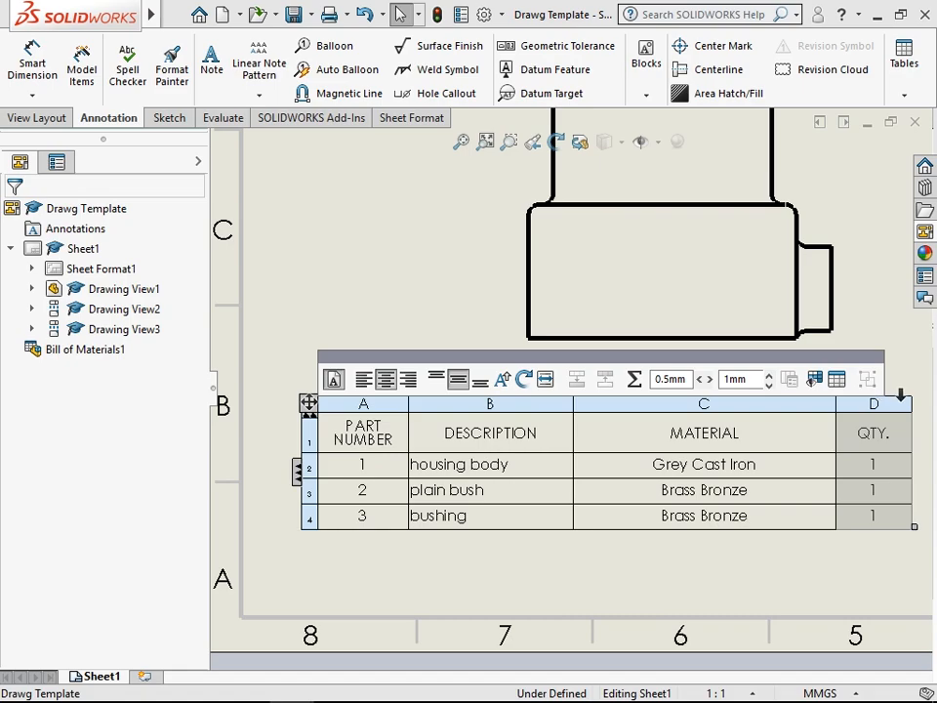
drag(595, 392, 412, 404)
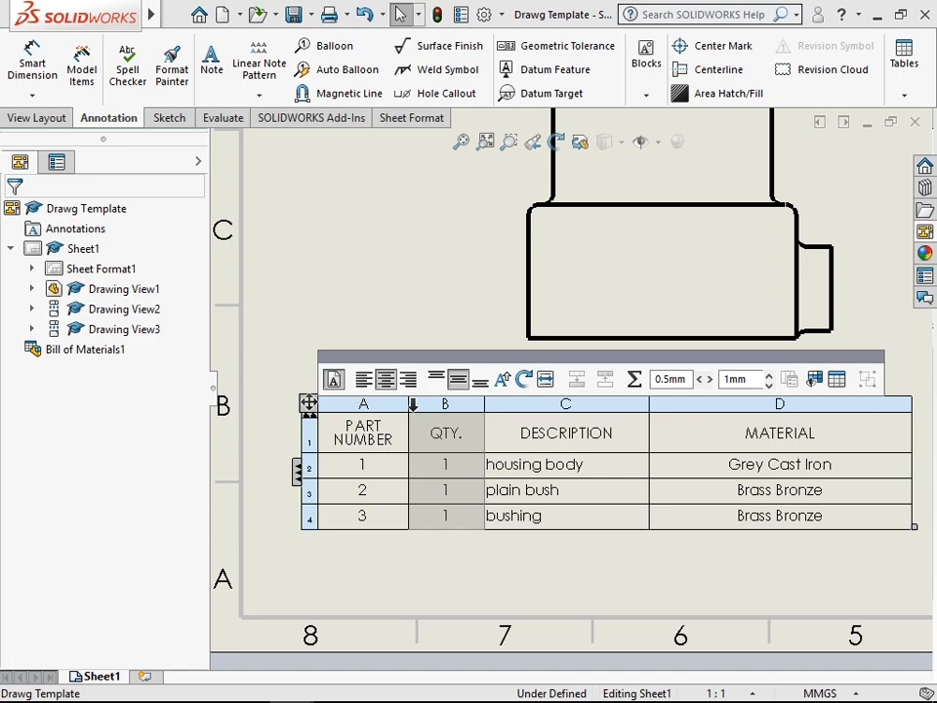
click(477, 589)
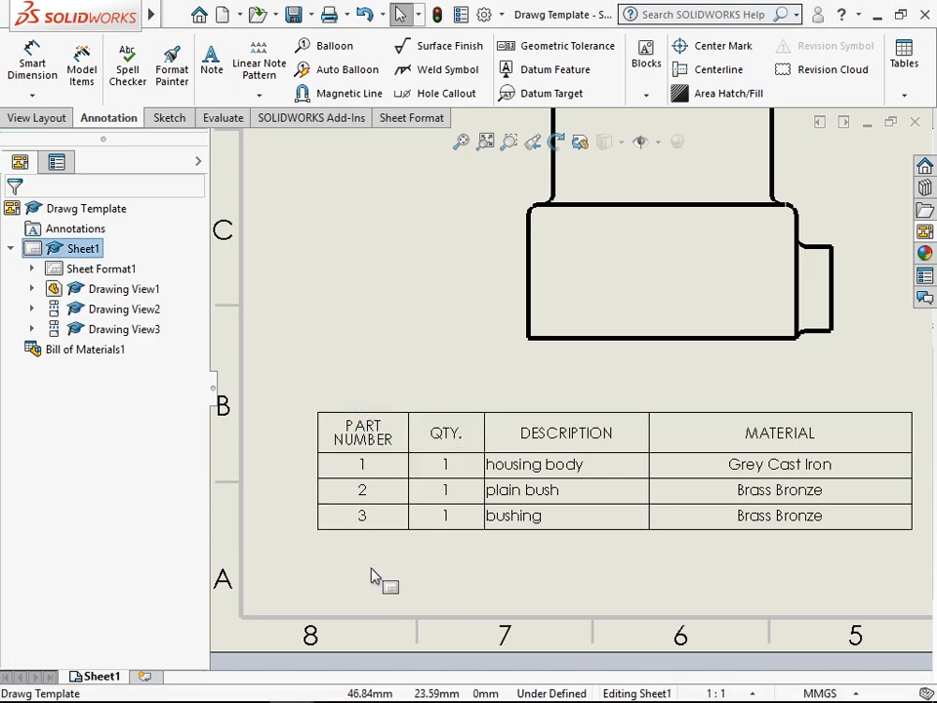
click(456, 456)
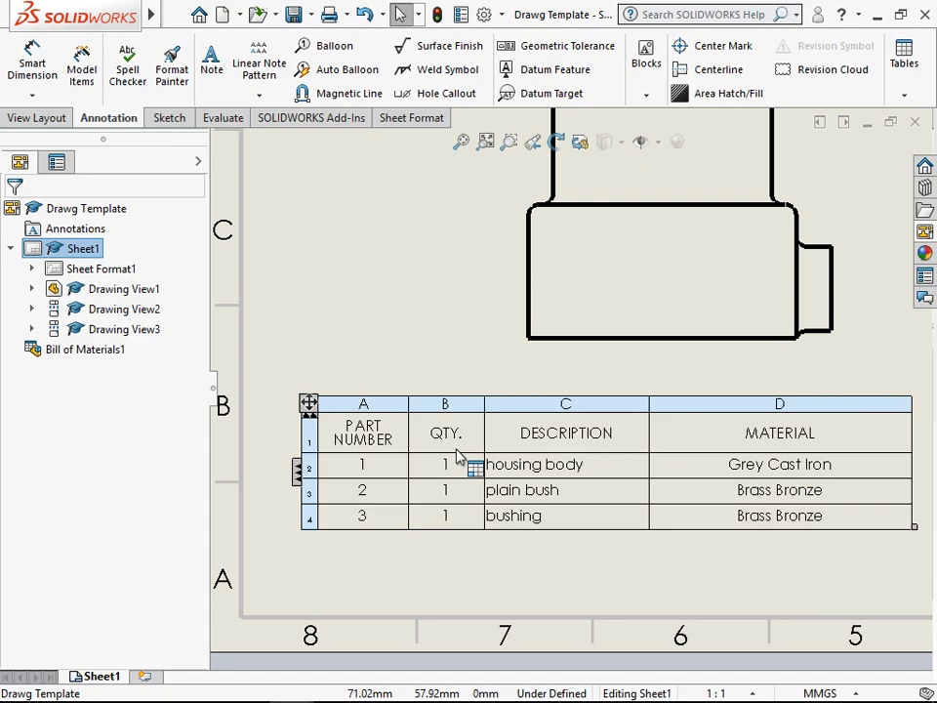
click(375, 549)
click(456, 500)
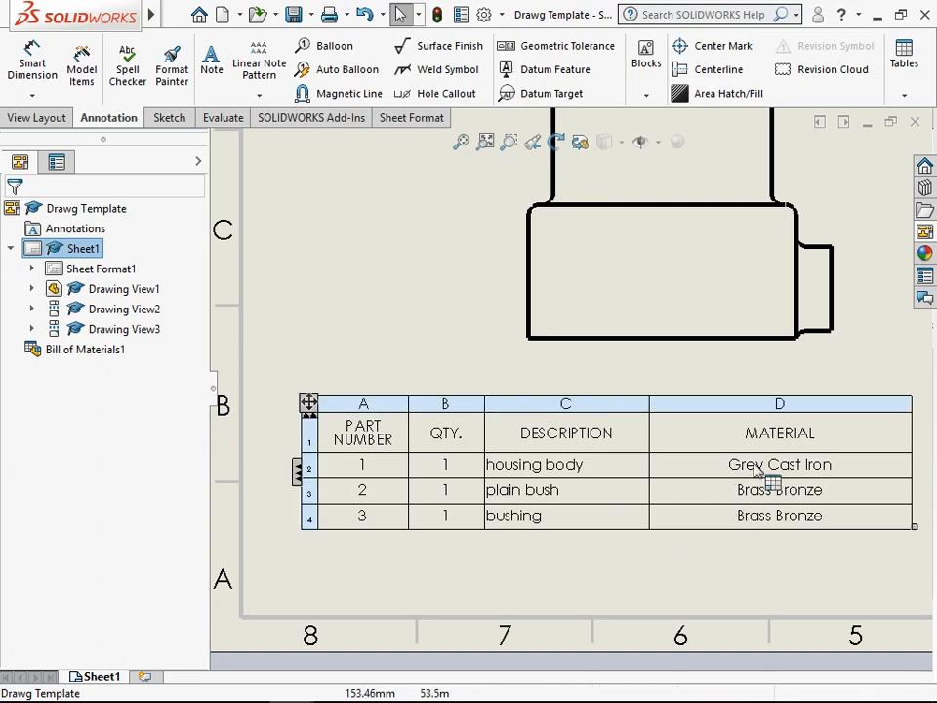
- Sketch a closed spline about 269 mm long around the upper part of the housing in the front view
scroll(845, 412, up, 3)
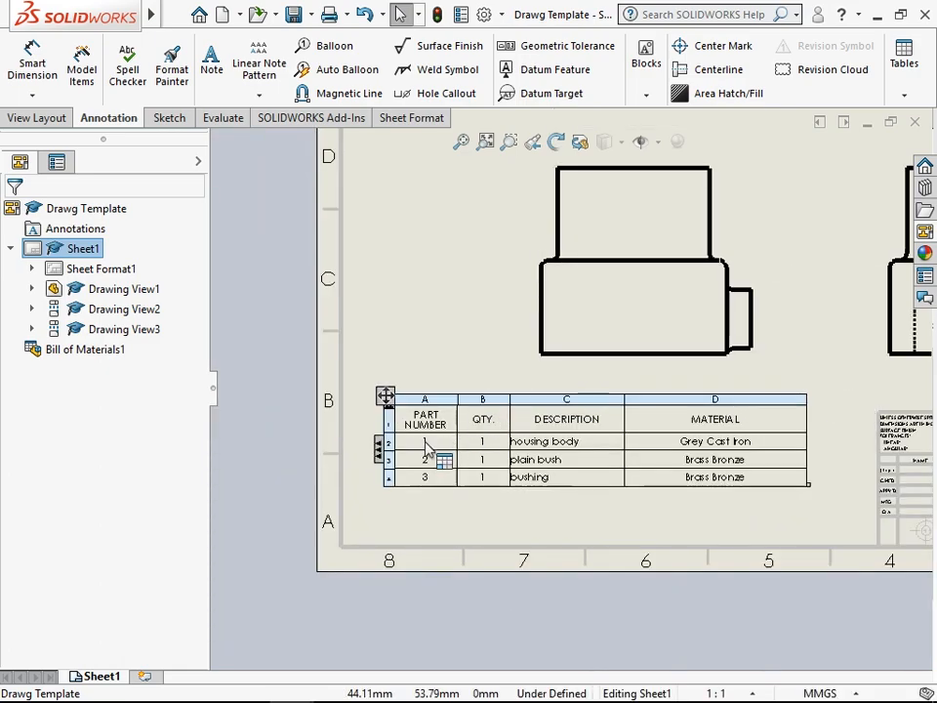
click(462, 143)
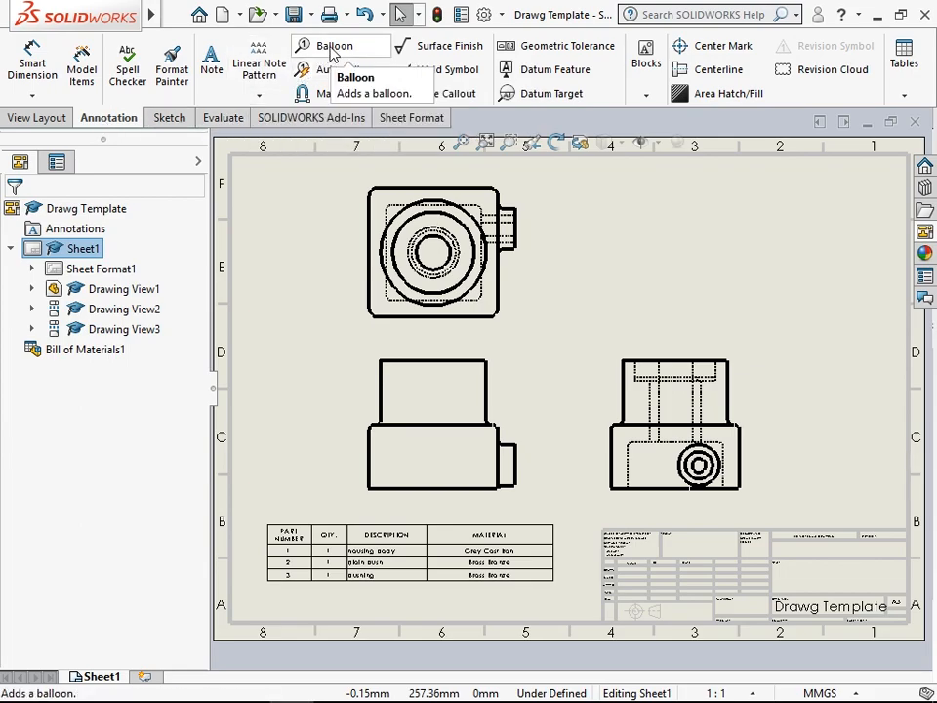
click(166, 118)
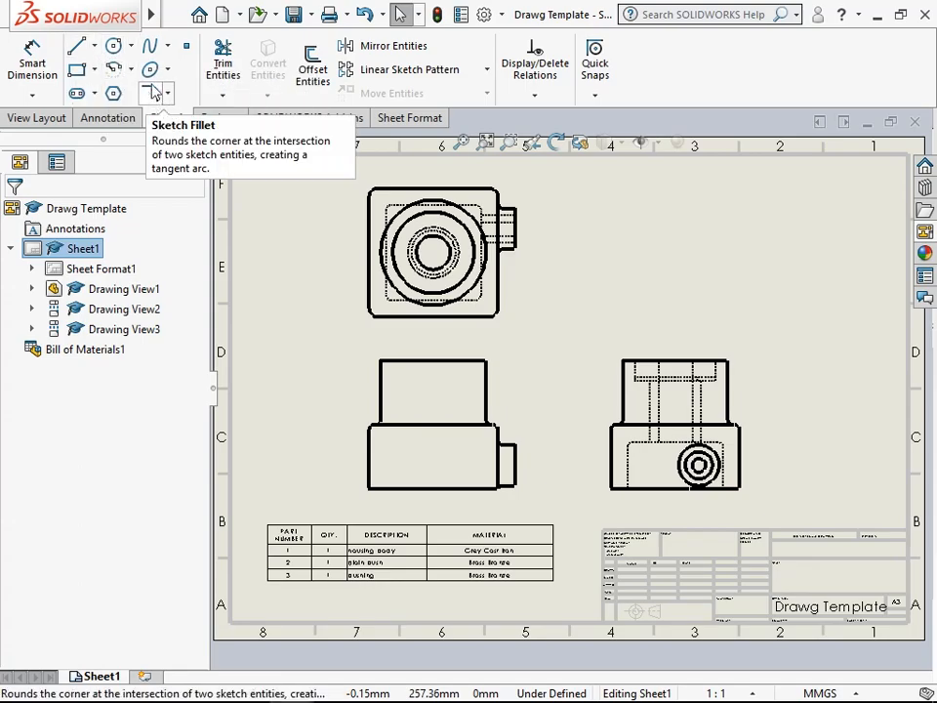
click(149, 46)
click(361, 359)
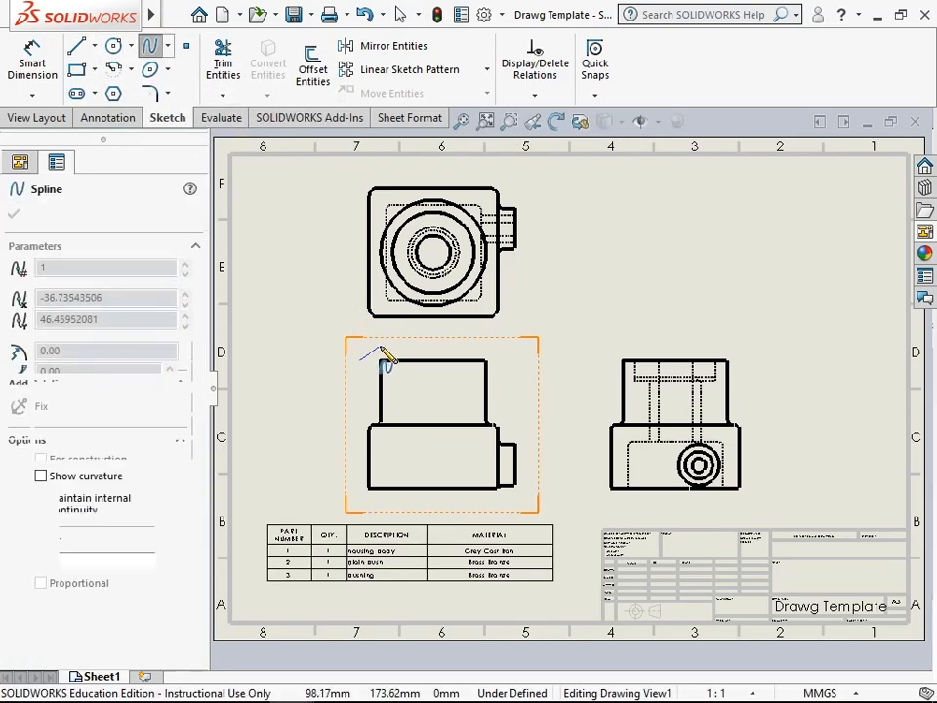
click(495, 345)
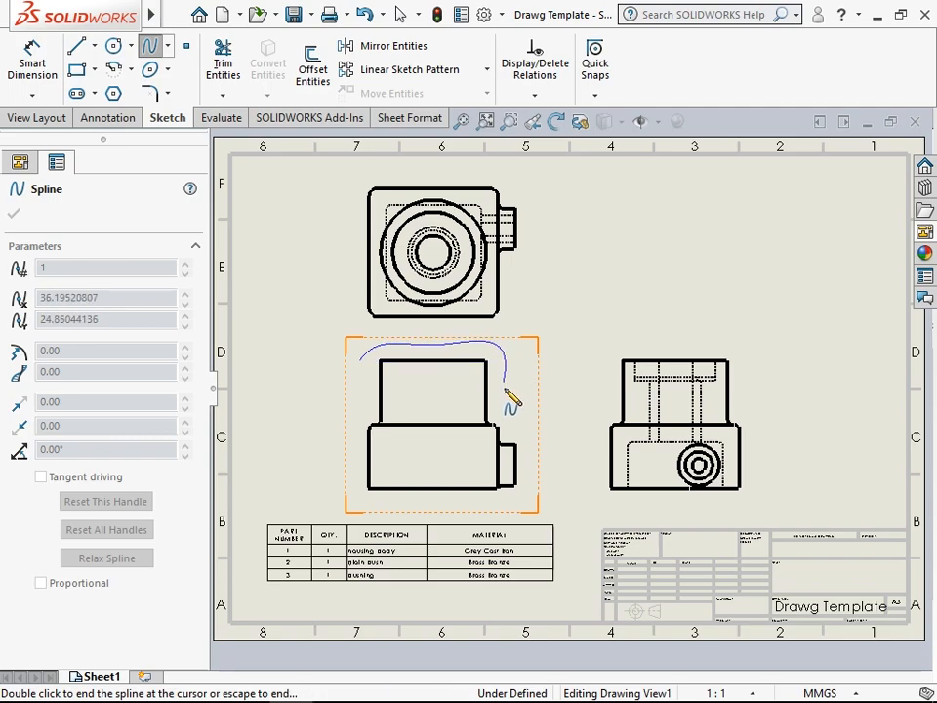
click(499, 427)
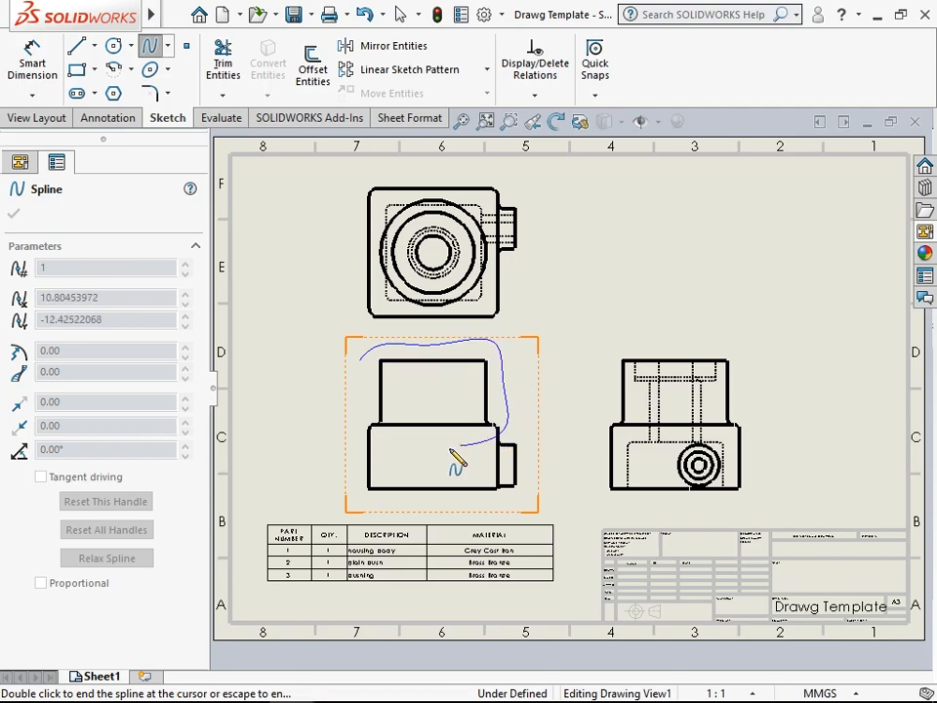
click(360, 426)
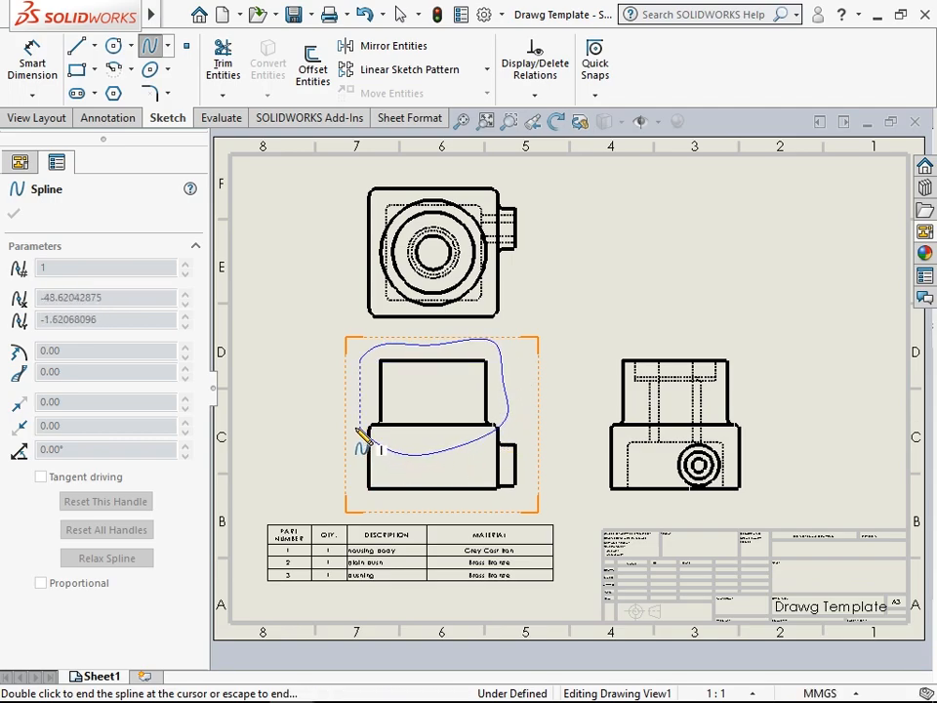
click(360, 360)
right_click(278, 278)
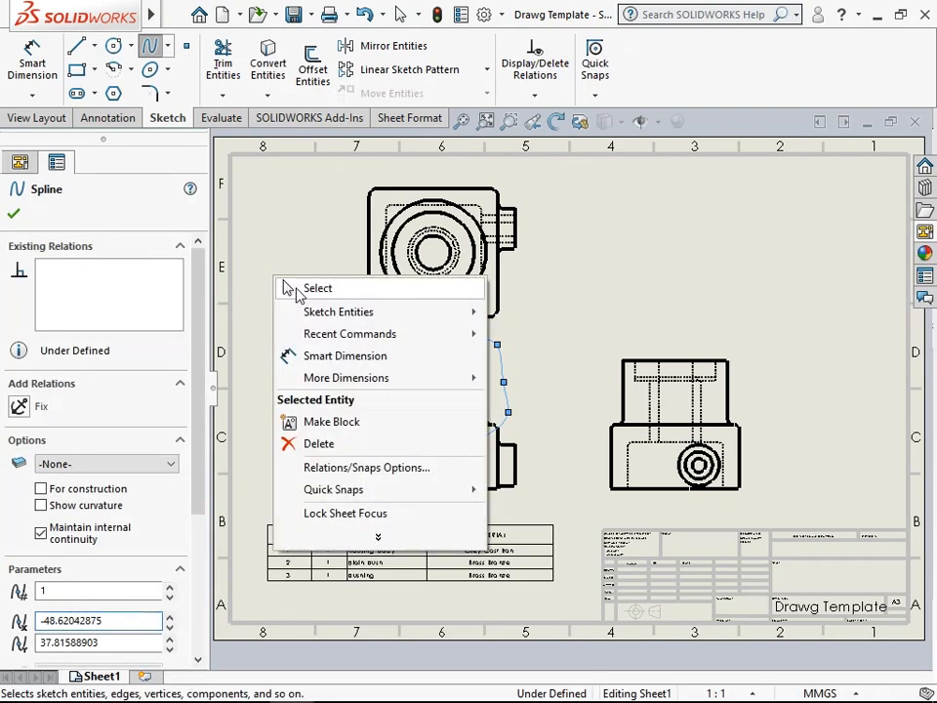
click(310, 287)
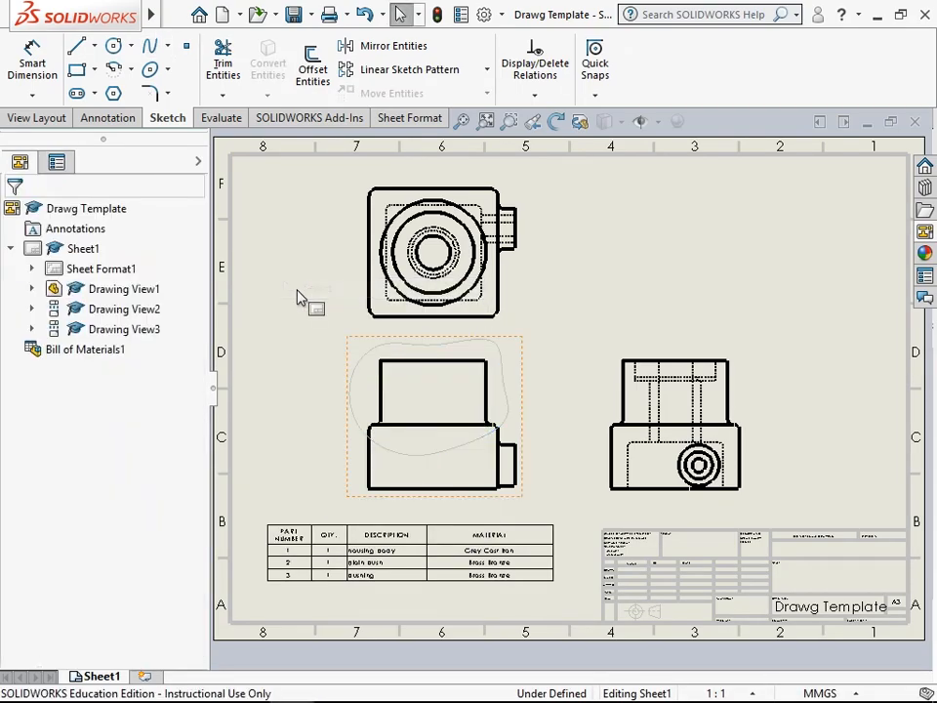
- Create a previewed broken-out section from the spline without exclusions, taking its depth from the bushing's circular edge in the top view
click(370, 360)
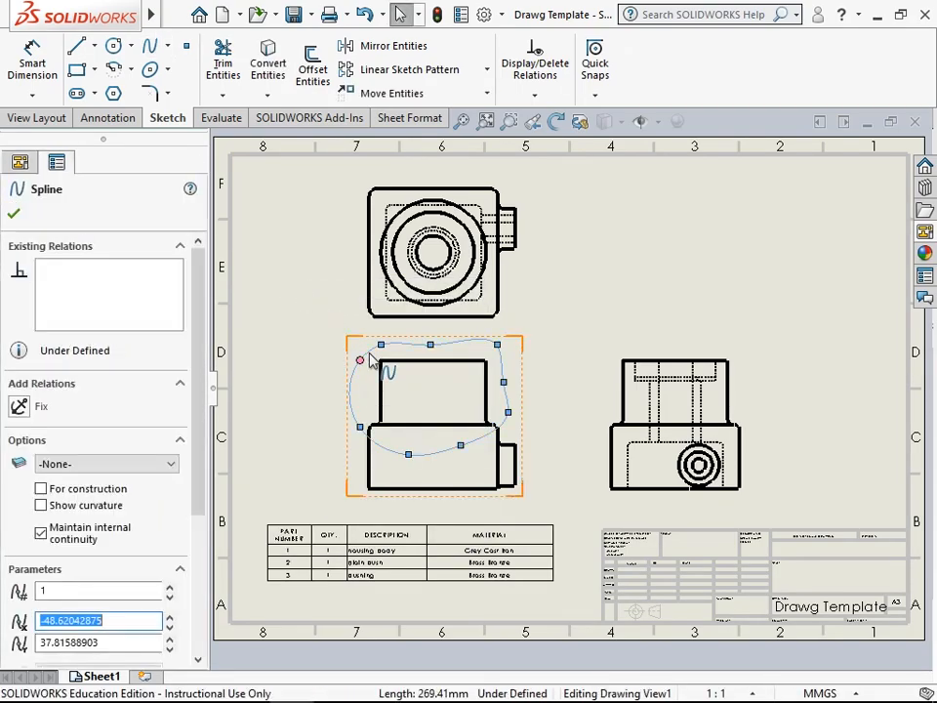
click(39, 118)
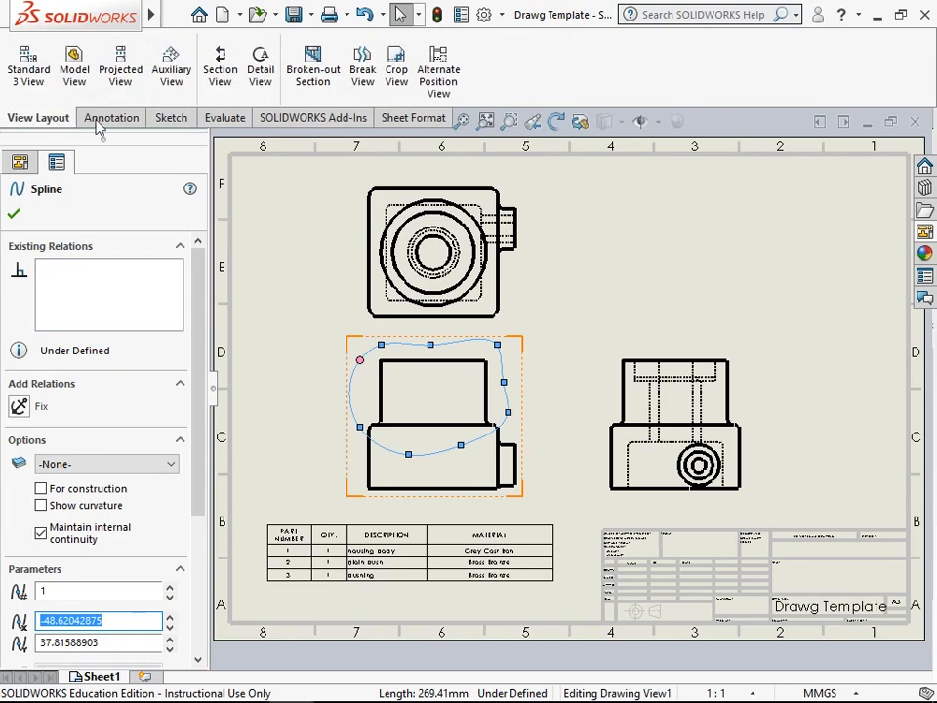
click(310, 78)
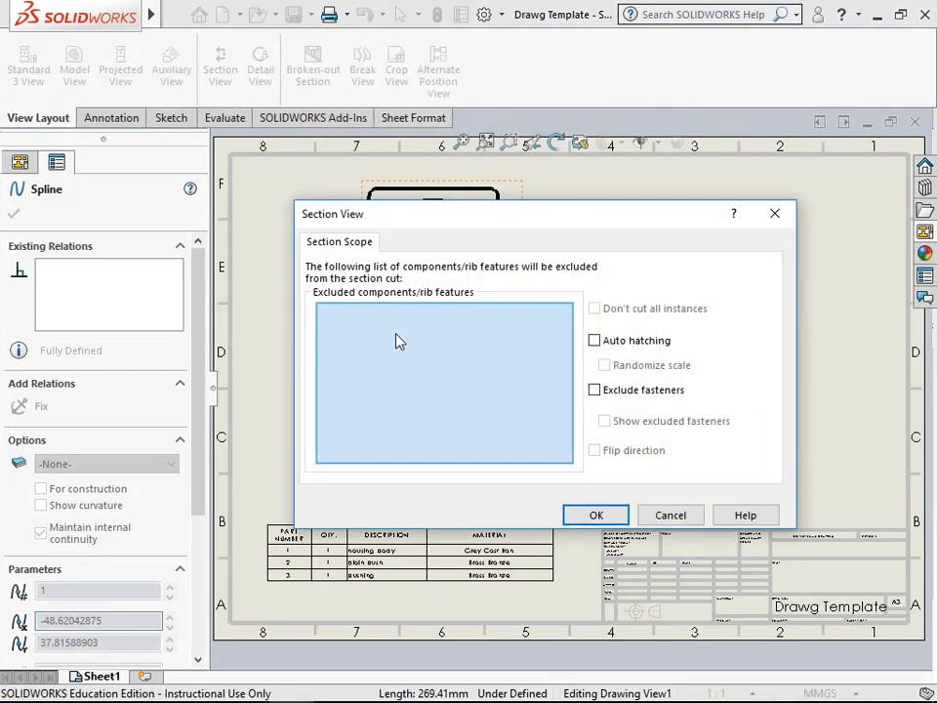
click(590, 514)
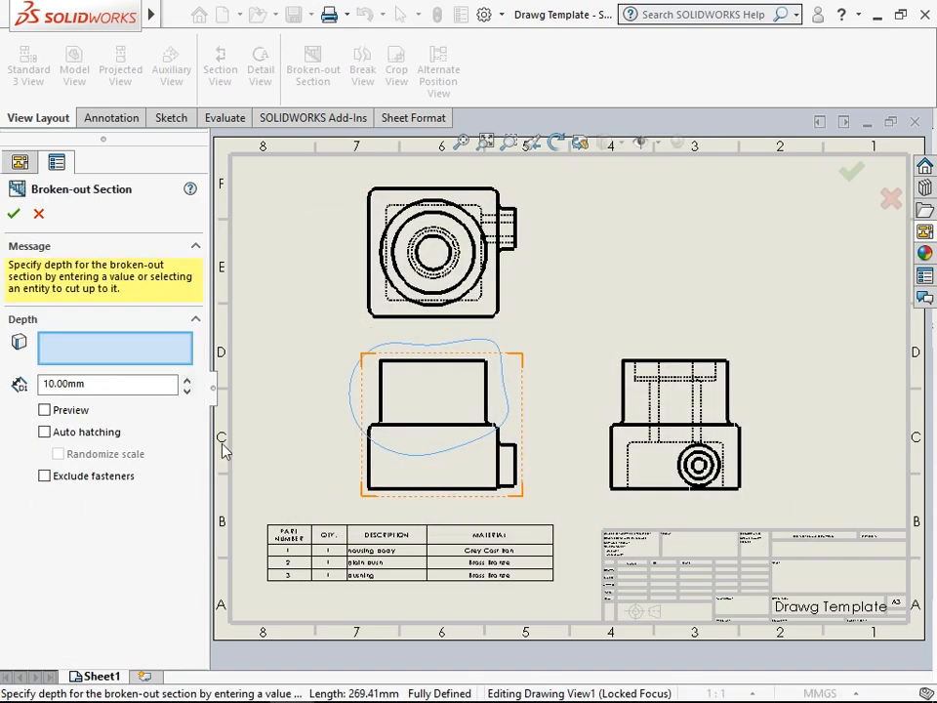
click(44, 410)
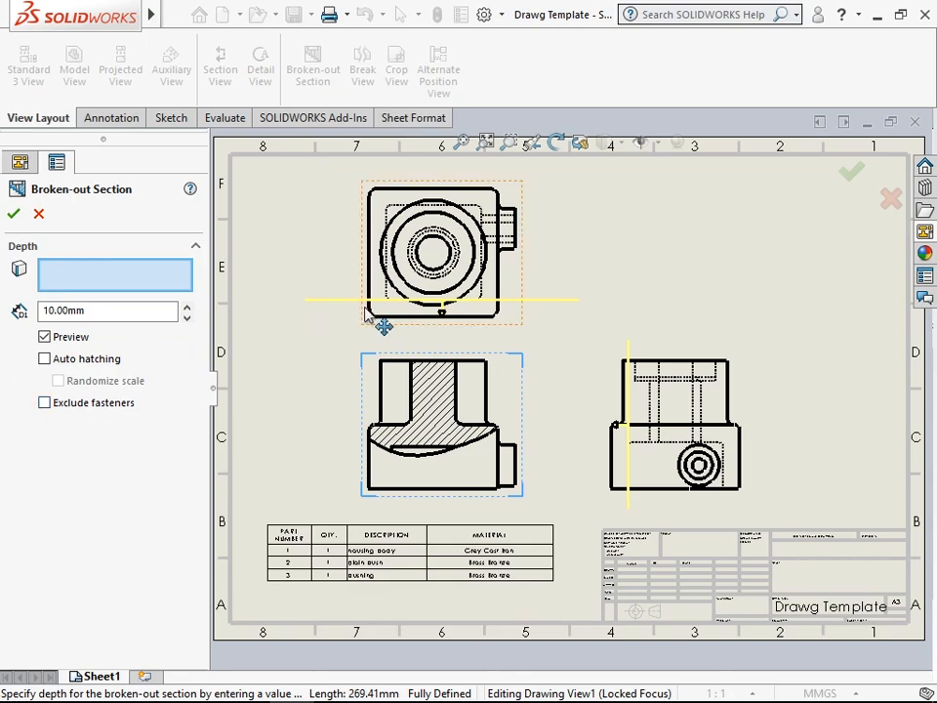
click(399, 244)
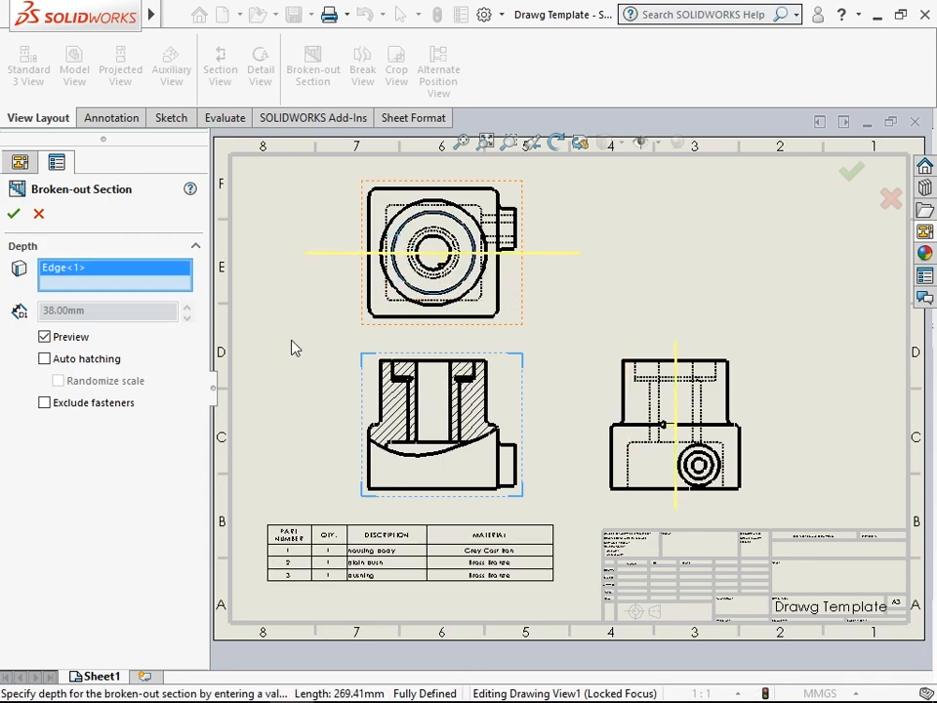
click(13, 214)
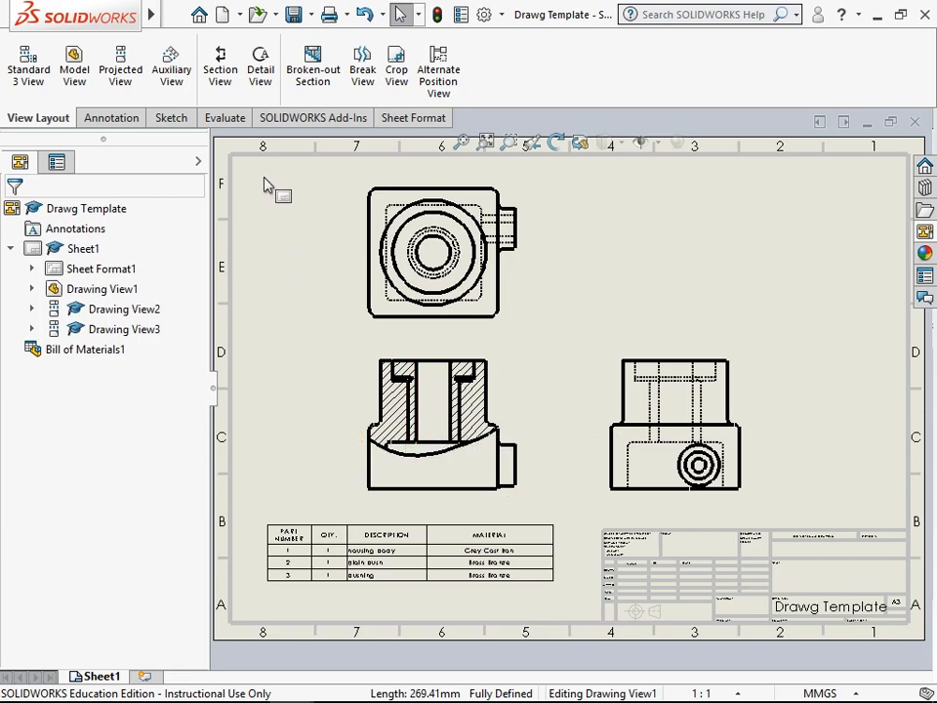
- Sketch a circle of about 18 mm radius around the side boss in the front view
click(171, 119)
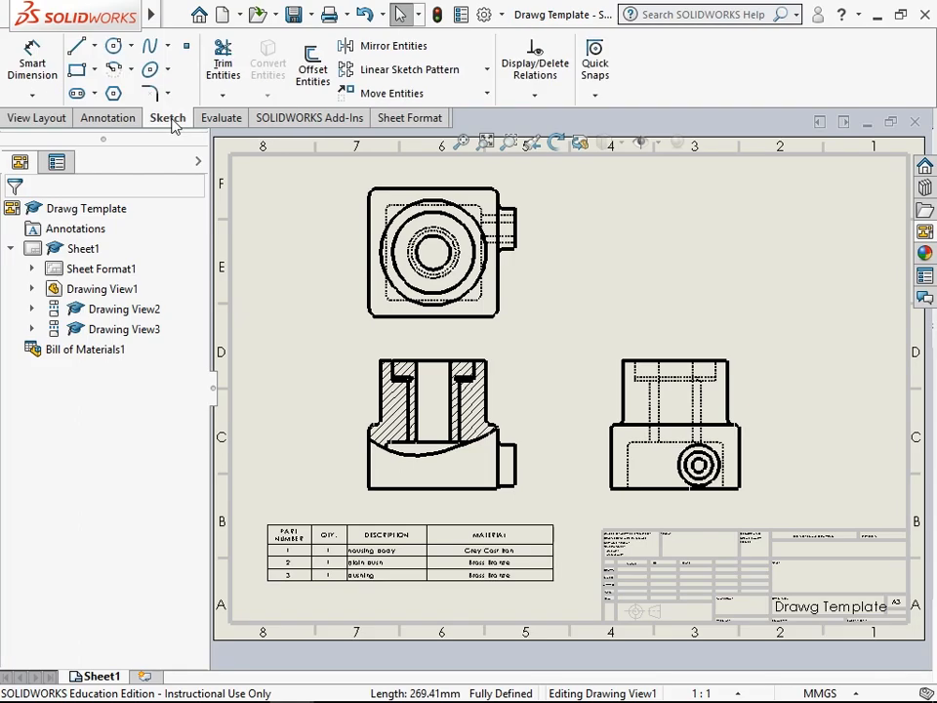
click(113, 45)
click(504, 465)
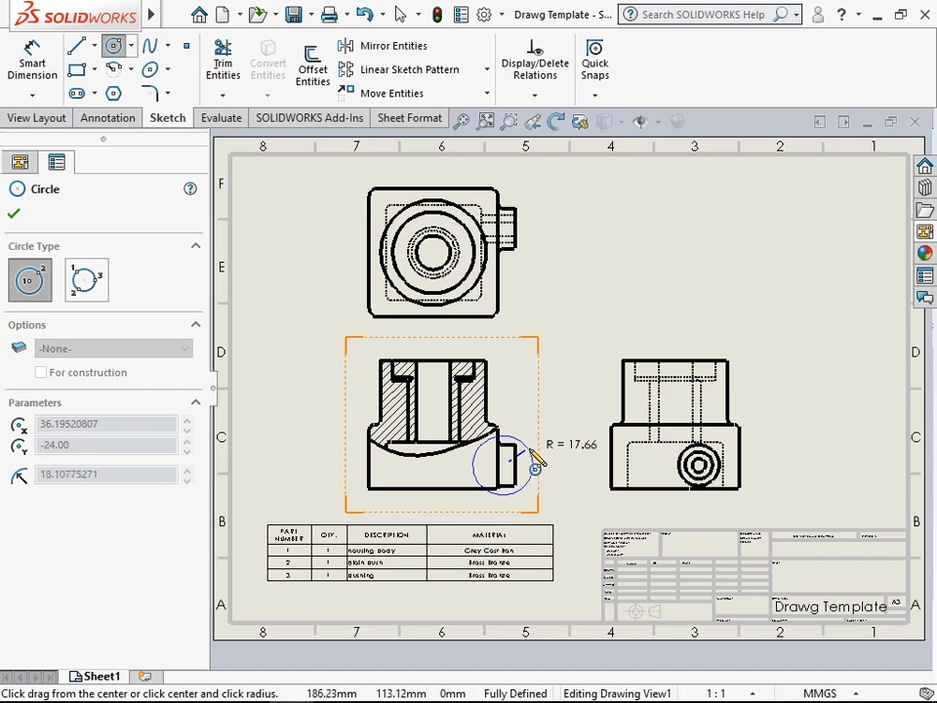
click(538, 458)
click(13, 214)
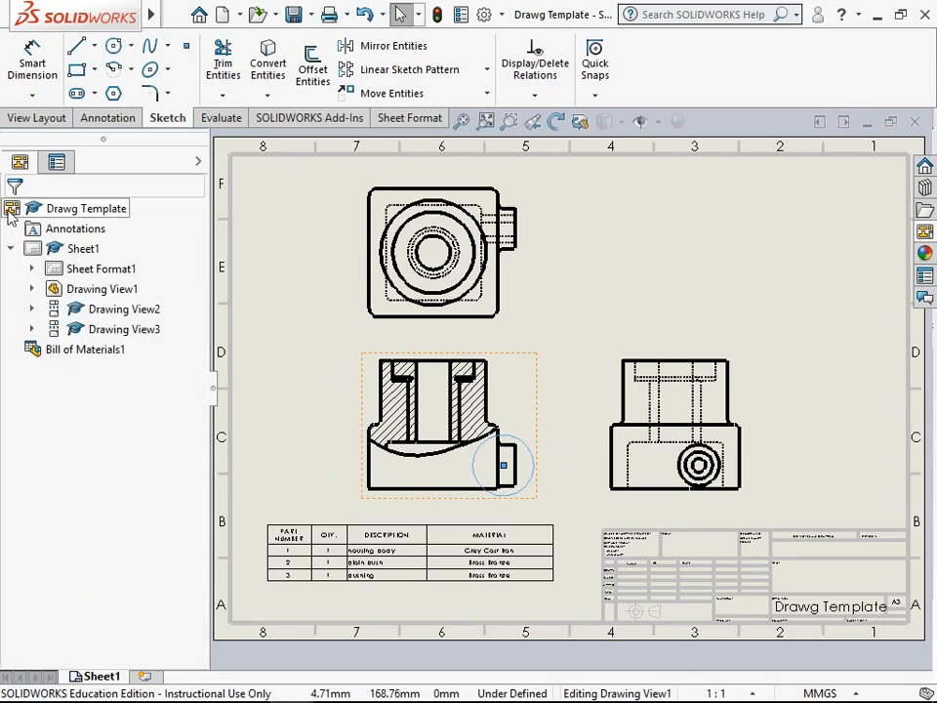
click(32, 95)
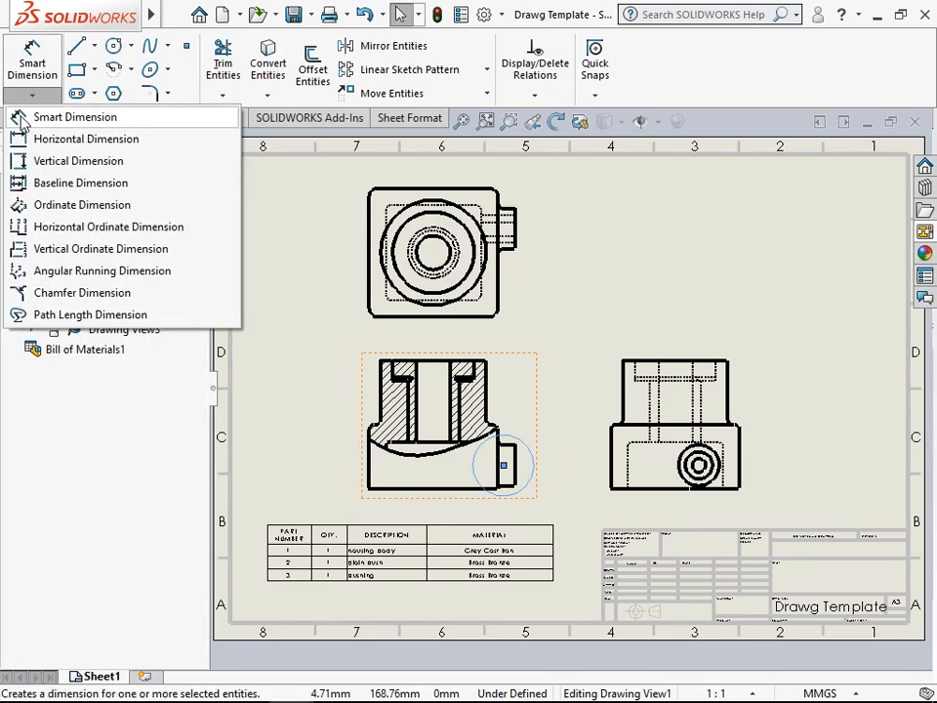
click(269, 163)
- Create a previewed broken-out section from the circle without exclusions, taking its depth from the side boss's circular edge in the side view
click(54, 119)
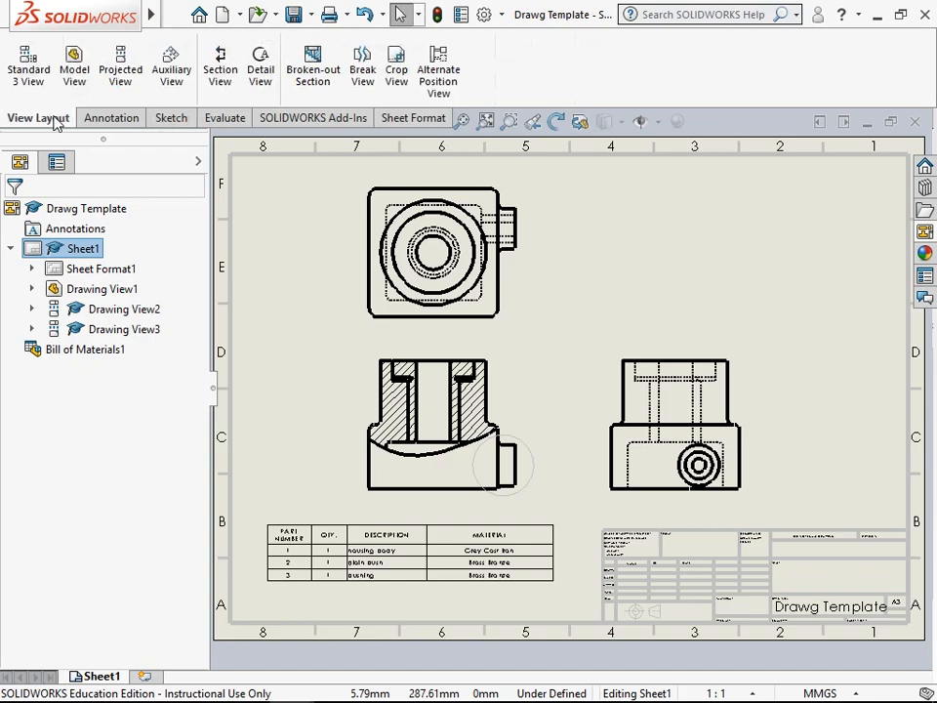
click(535, 460)
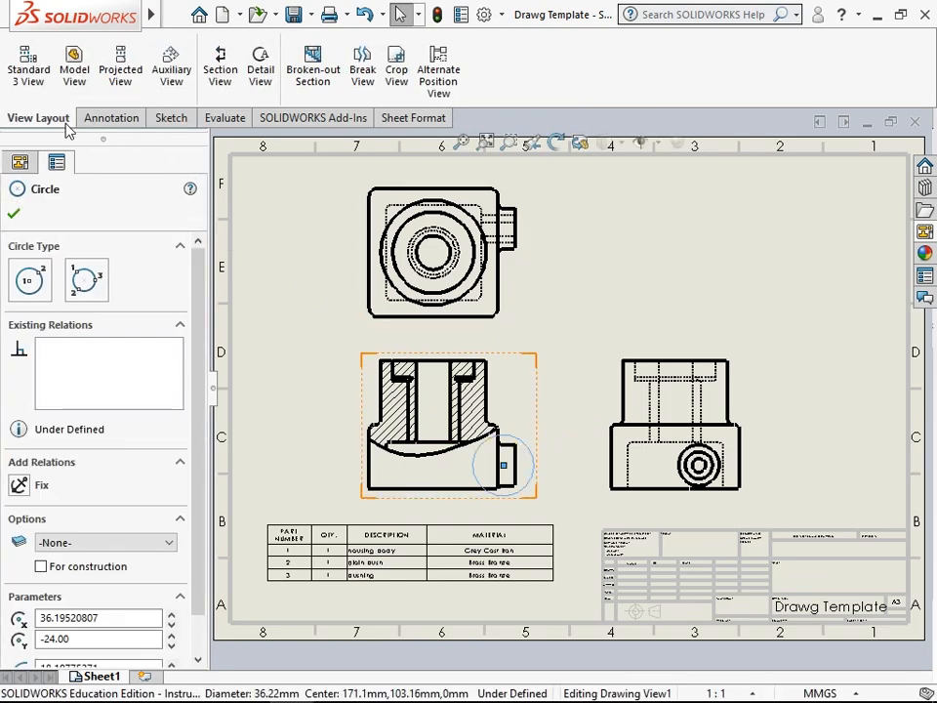
click(329, 93)
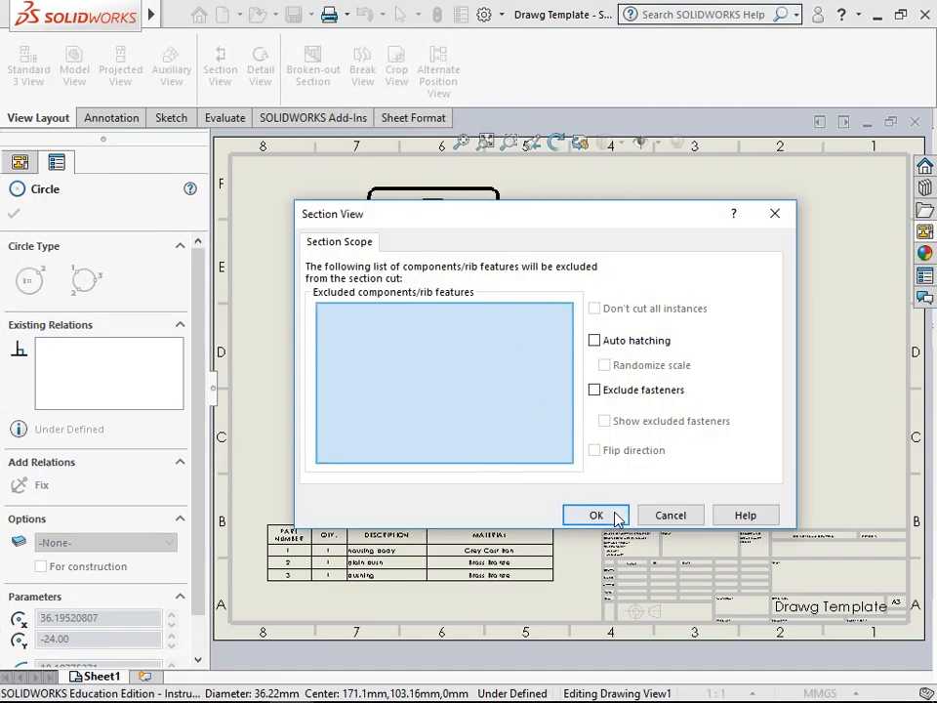
click(615, 517)
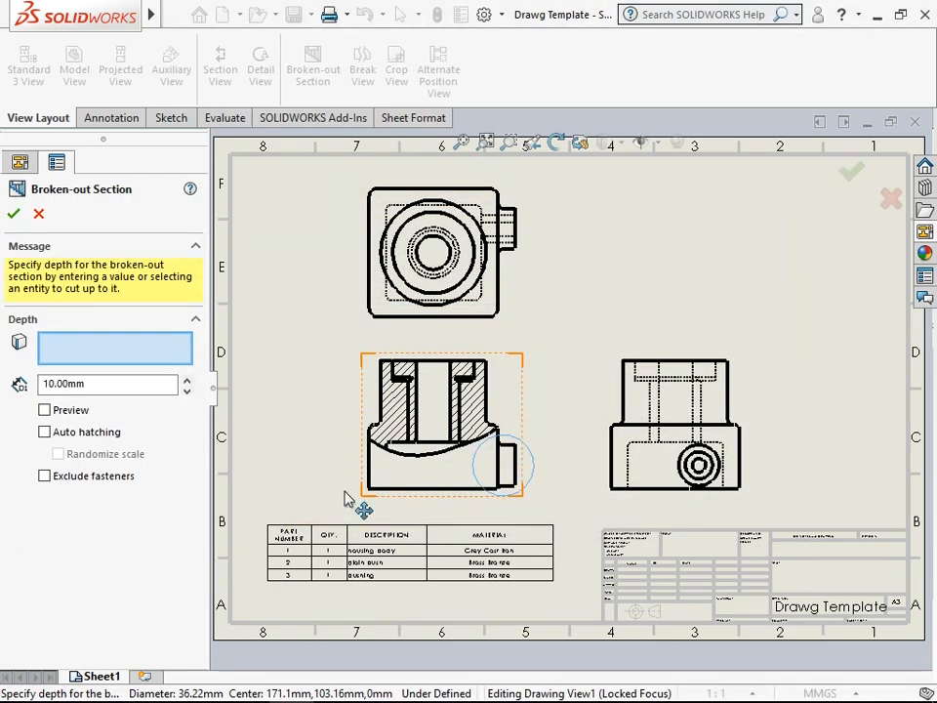
click(45, 411)
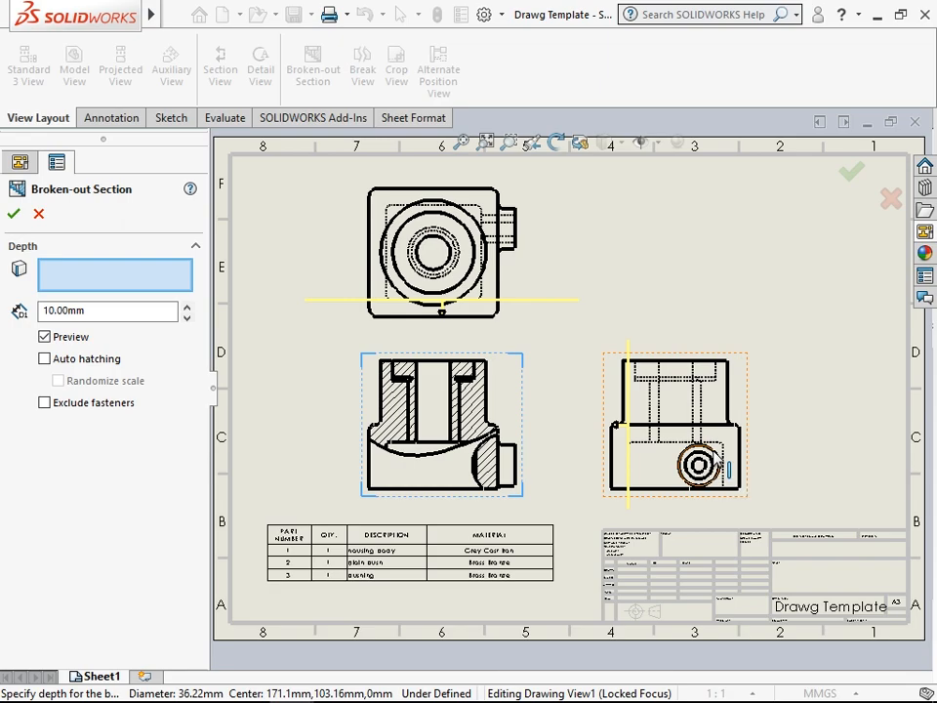
click(718, 457)
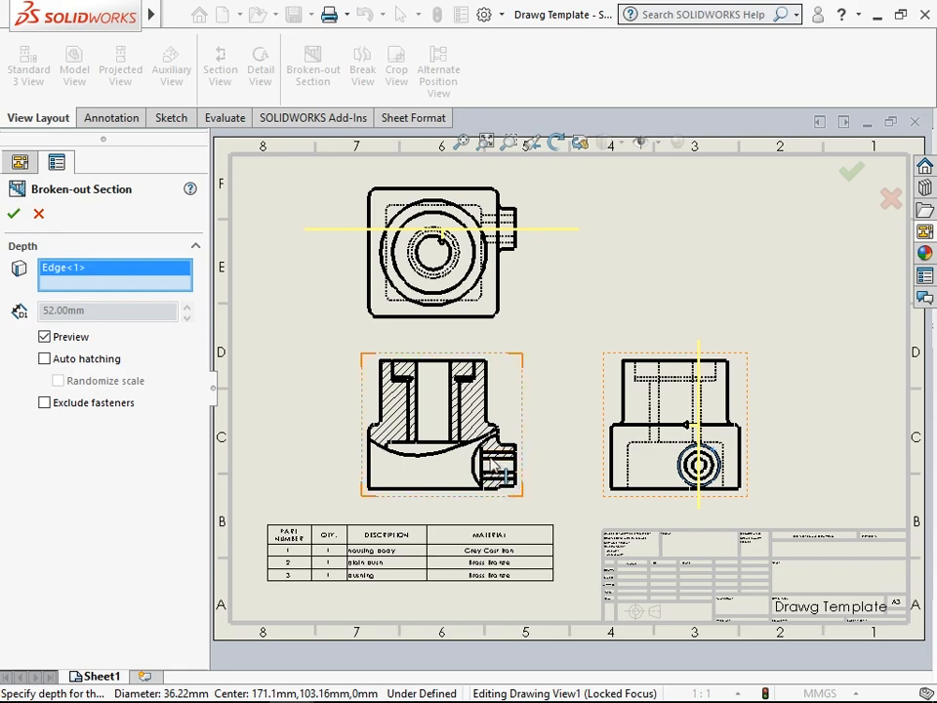
click(14, 217)
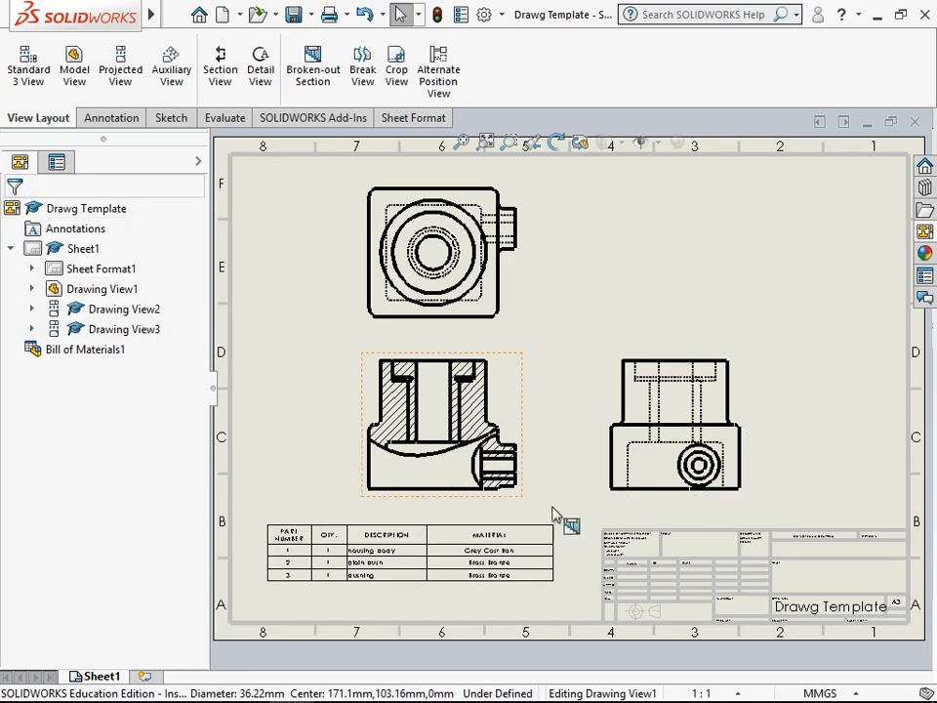
- Override the material crosshatch of the housing body's upper broken-out section in the front view with DIN 201 grey cast iron
scroll(450, 445, down, 5)
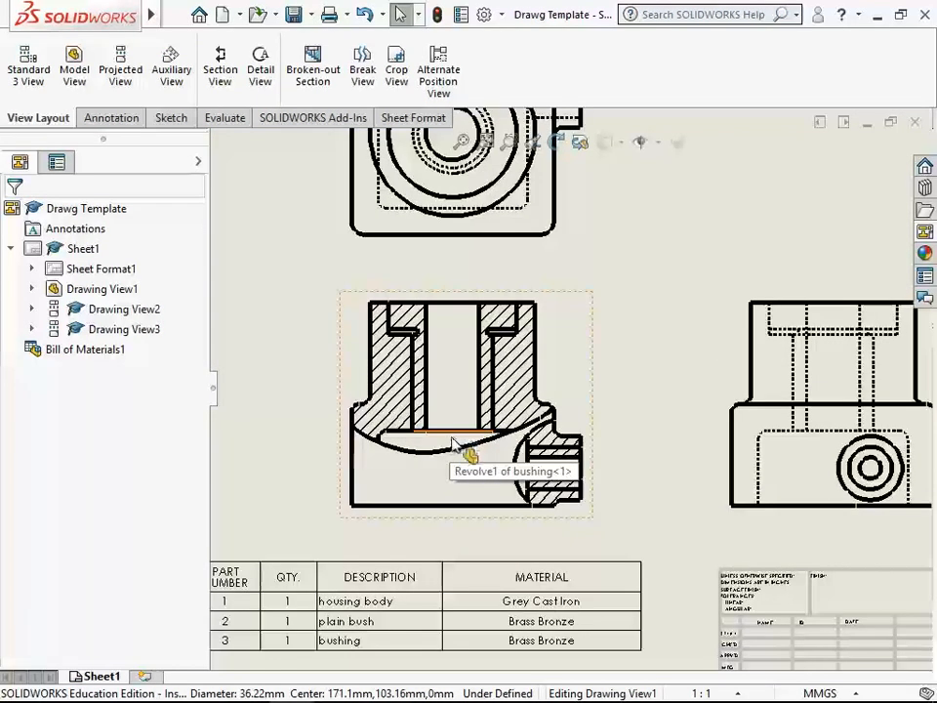
scroll(473, 449, down, 1)
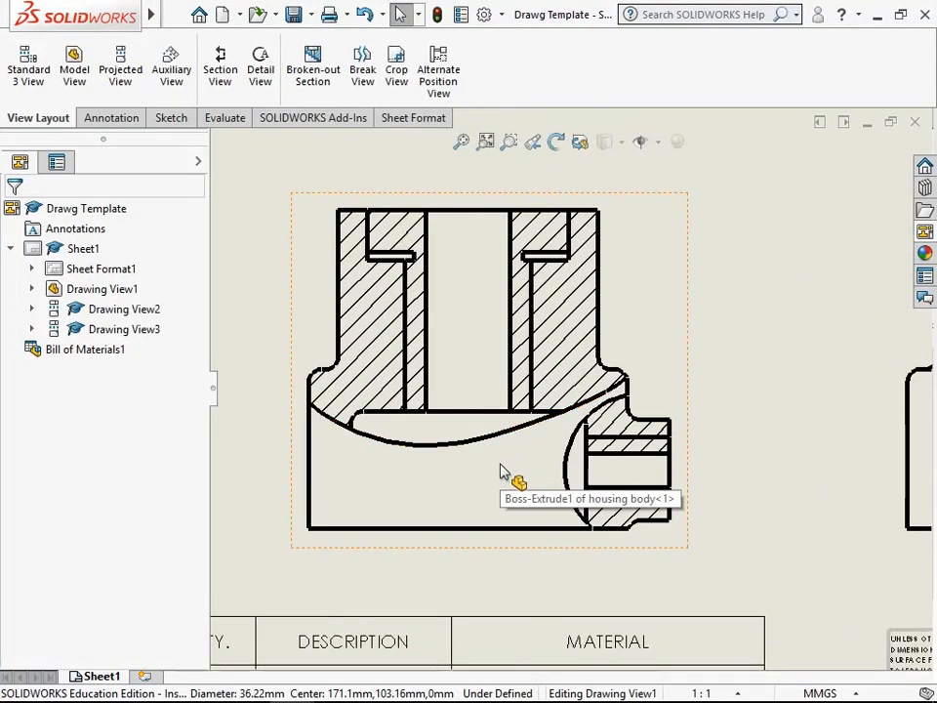
click(583, 337)
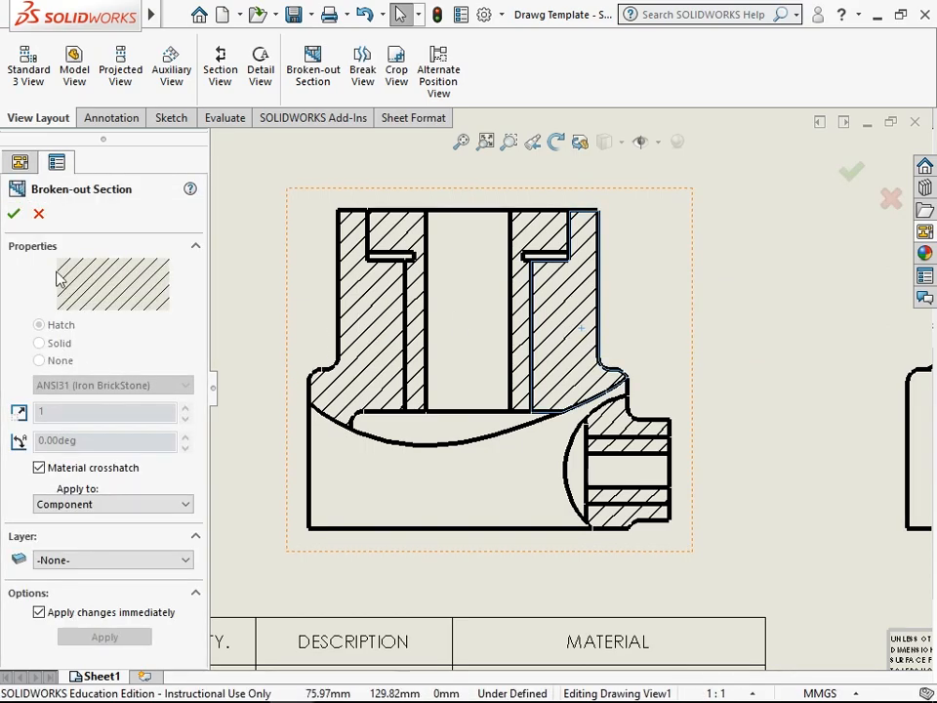
click(40, 468)
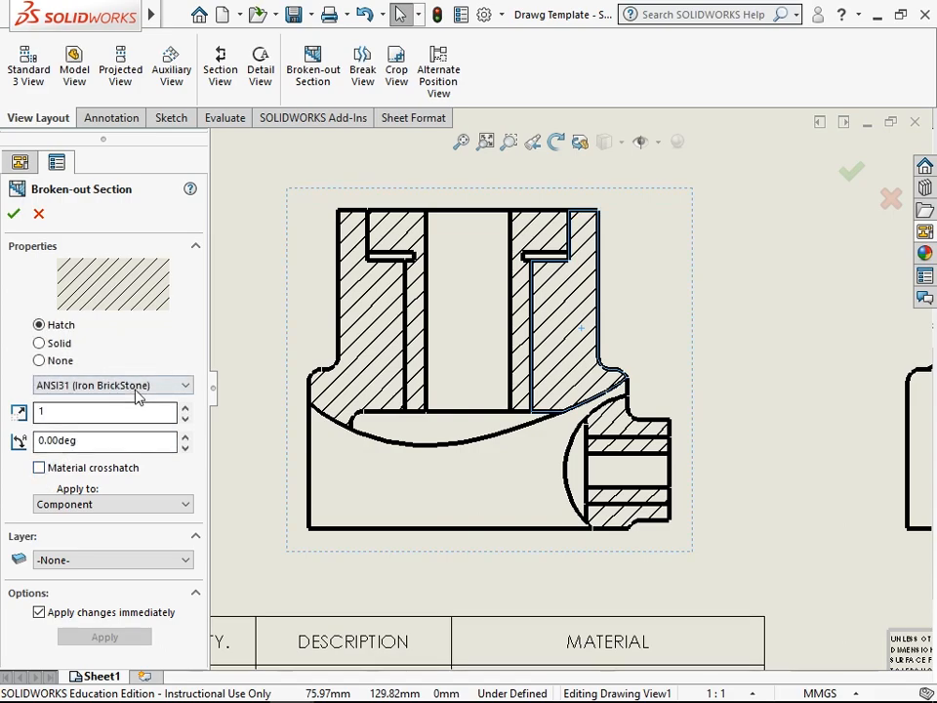
click(142, 389)
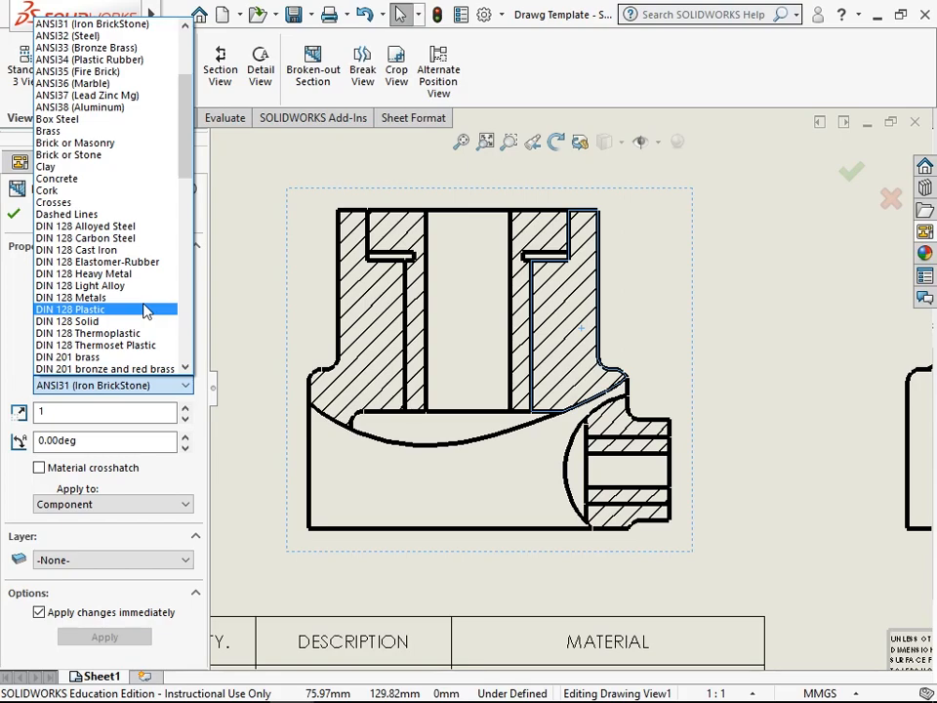
scroll(145, 310, down, 1)
scroll(144, 310, down, 5)
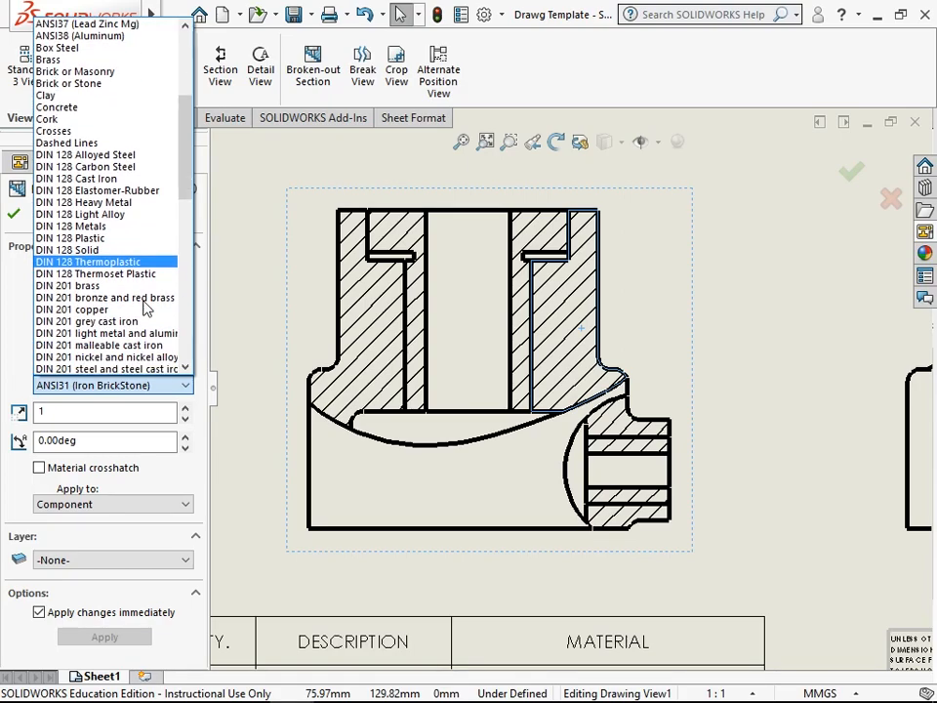
scroll(144, 309, down, 1)
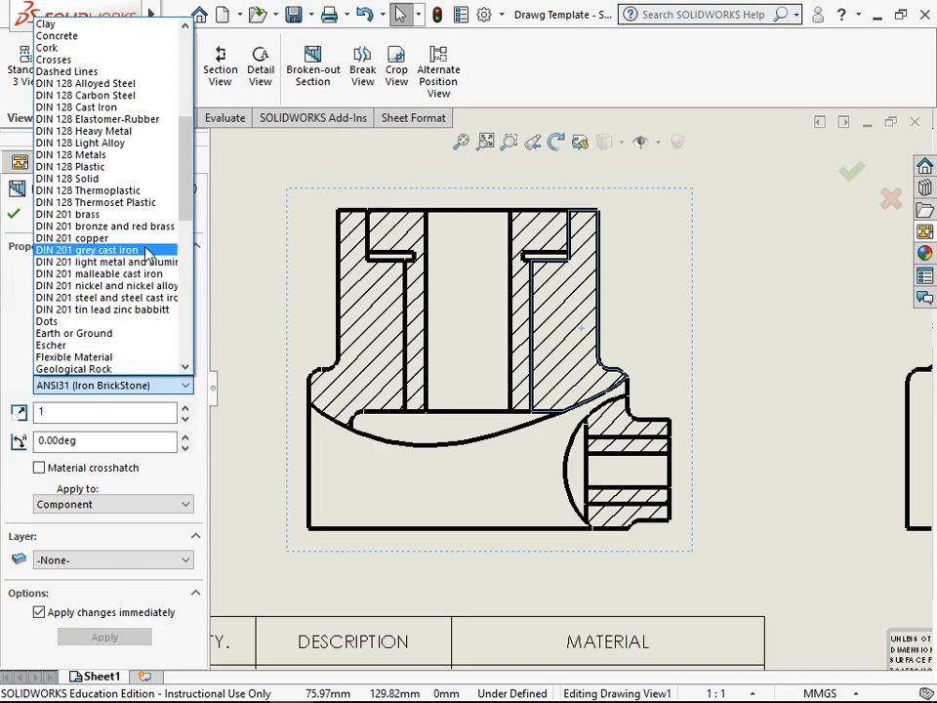
click(145, 251)
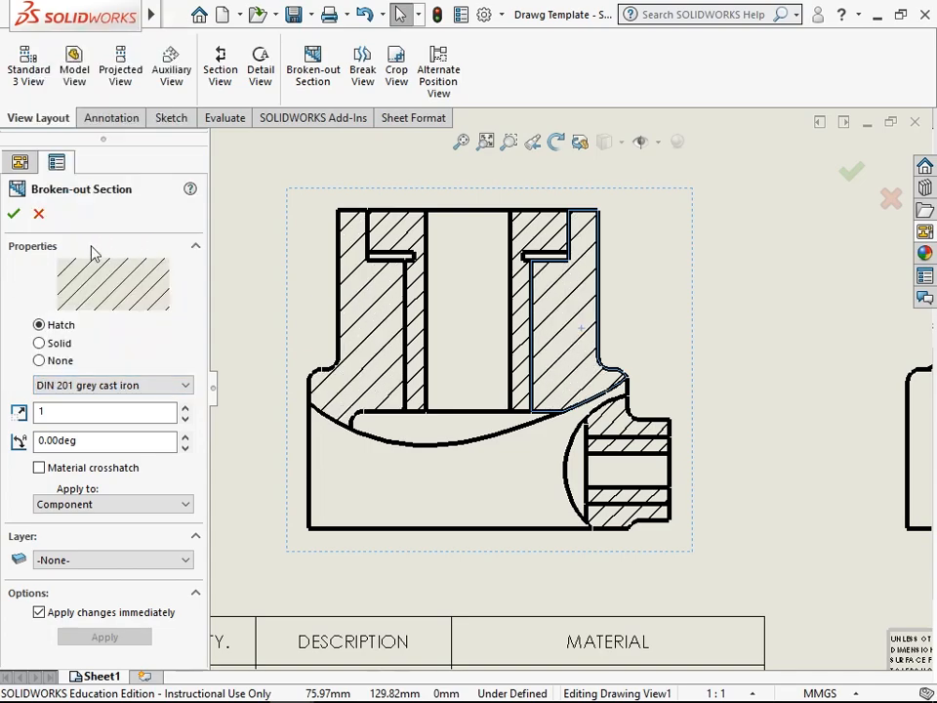
click(12, 215)
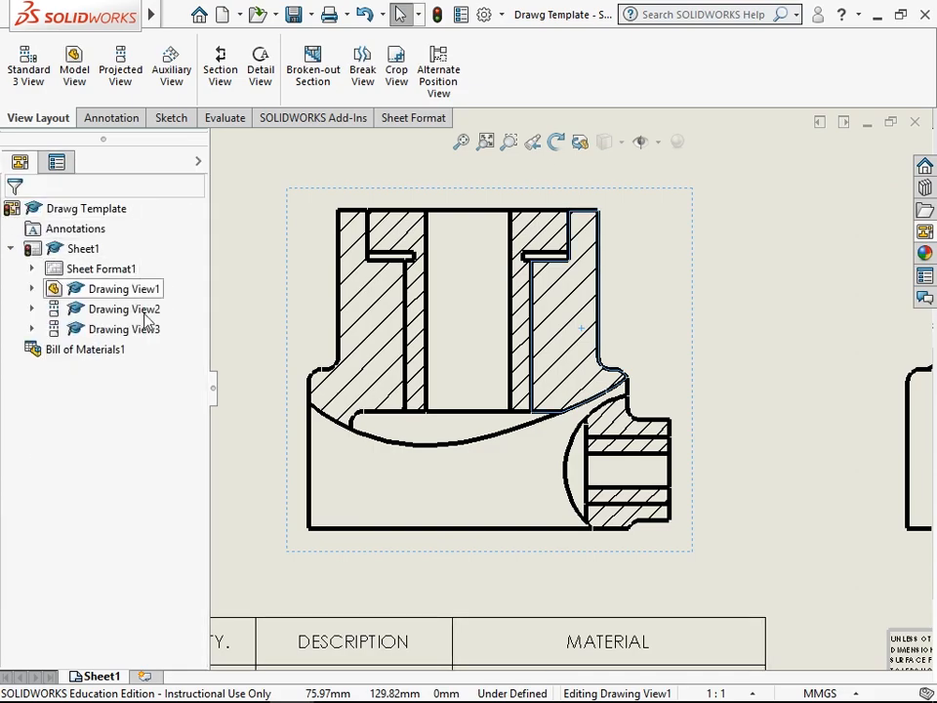
- Replace the material crosshatch of the housing body in the side boss section with DIN 201 grey cast iron
click(623, 529)
scroll(667, 533, down, 3)
click(626, 491)
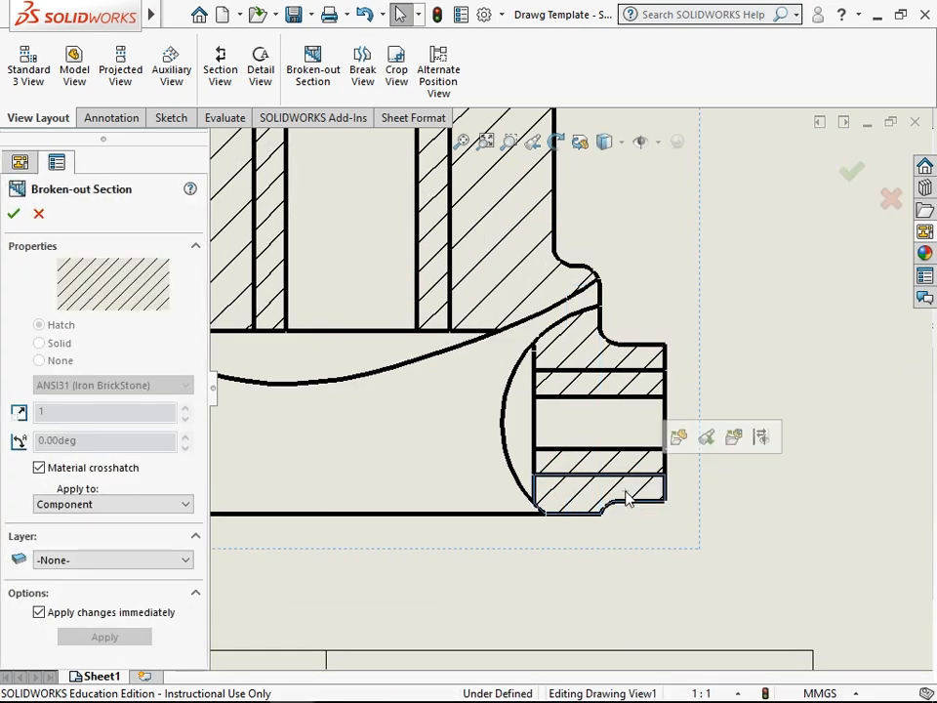
click(39, 468)
click(107, 384)
scroll(130, 304, down, 2)
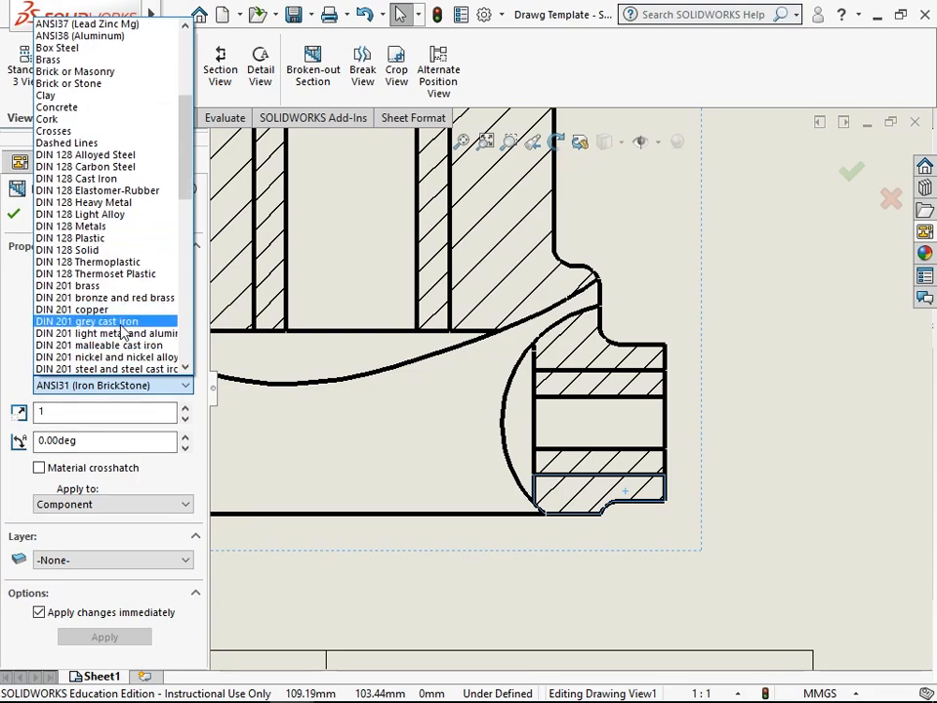
click(121, 324)
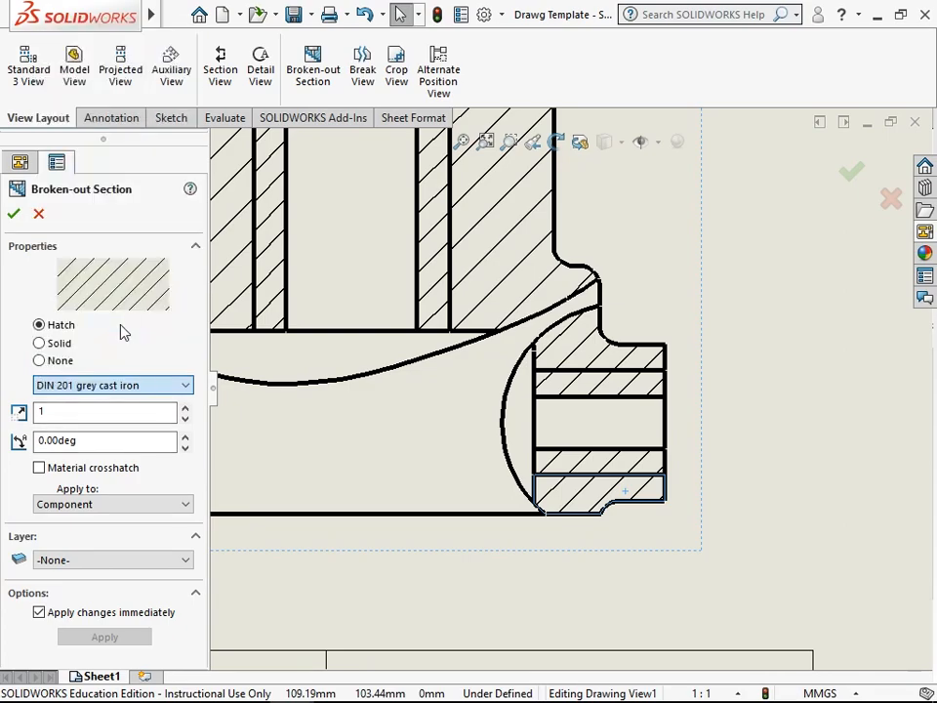
click(13, 213)
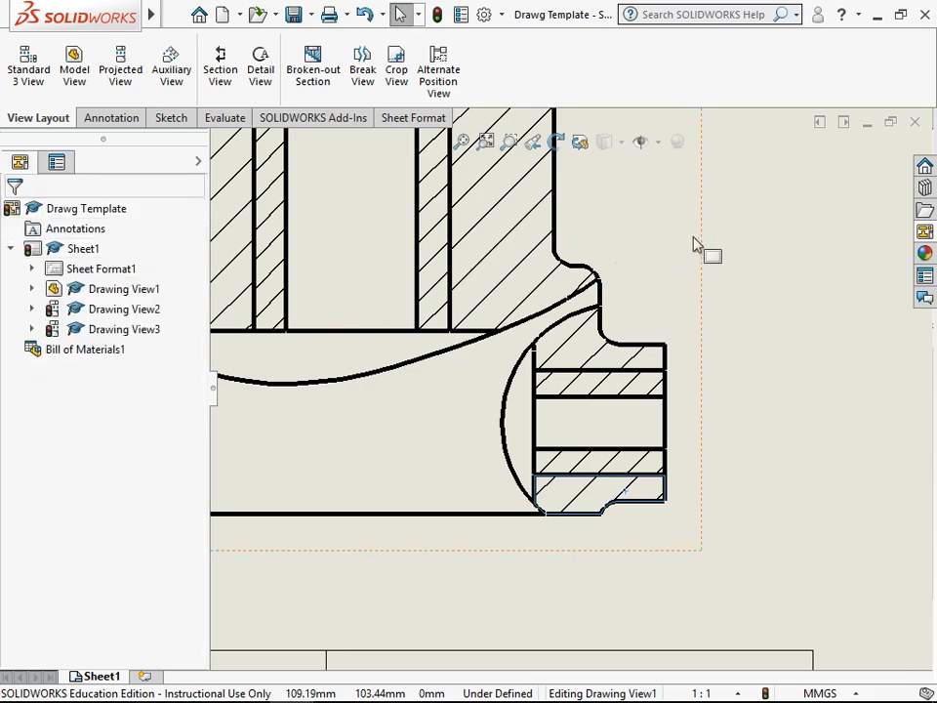
click(741, 273)
- Replace the material crosshatch of the sectioned bushing in the front view with ISO (Bronze Brass)
scroll(625, 352, up, 2)
scroll(502, 257, down, 5)
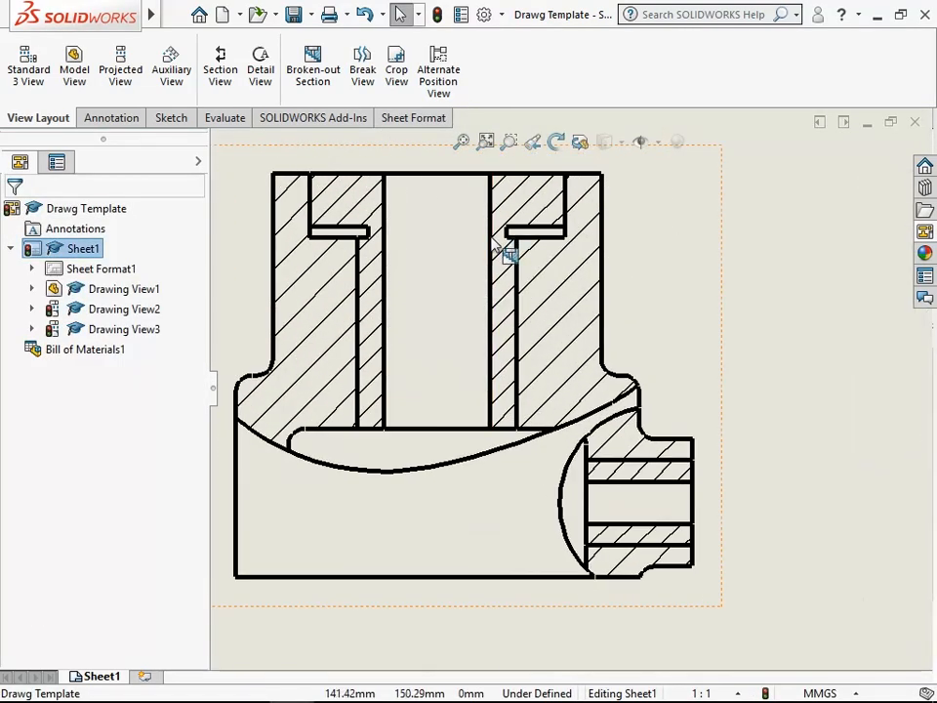
double_click(547, 219)
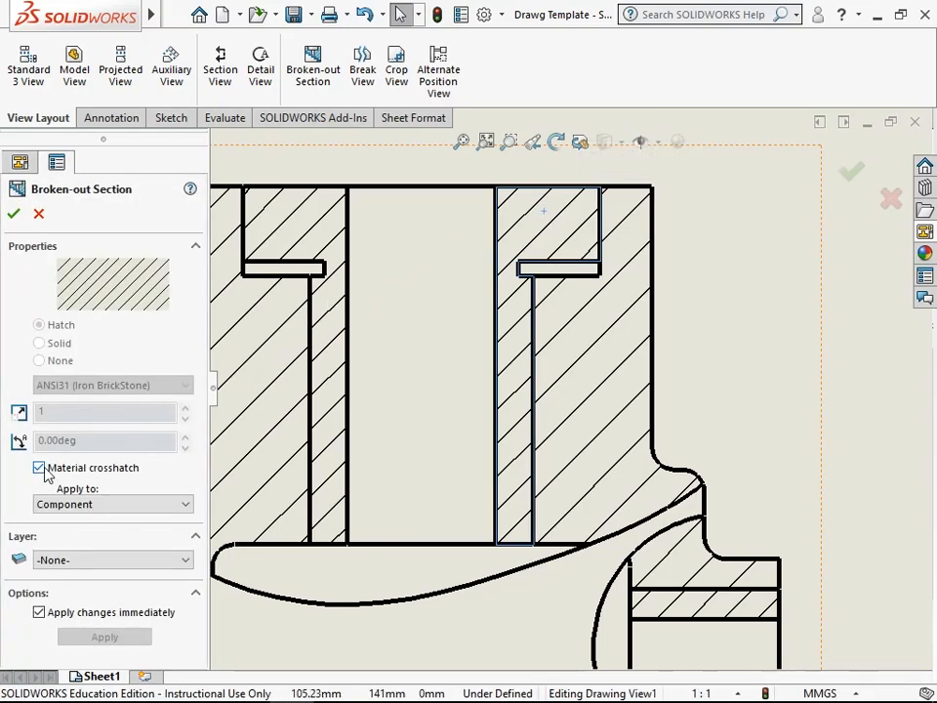
click(42, 472)
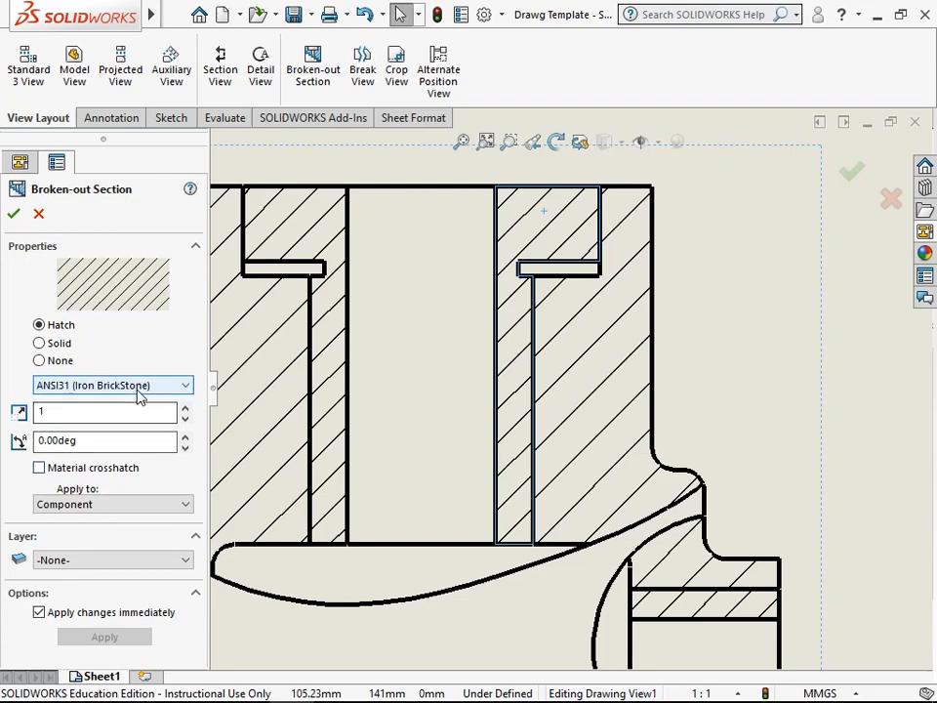
click(140, 387)
scroll(140, 341, down, 12)
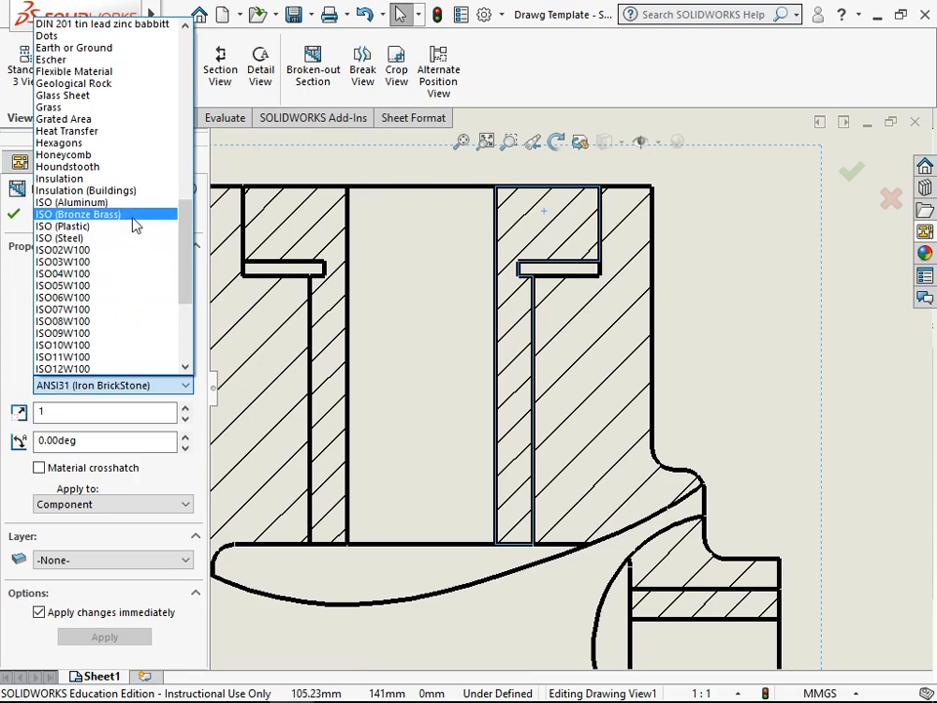
click(78, 214)
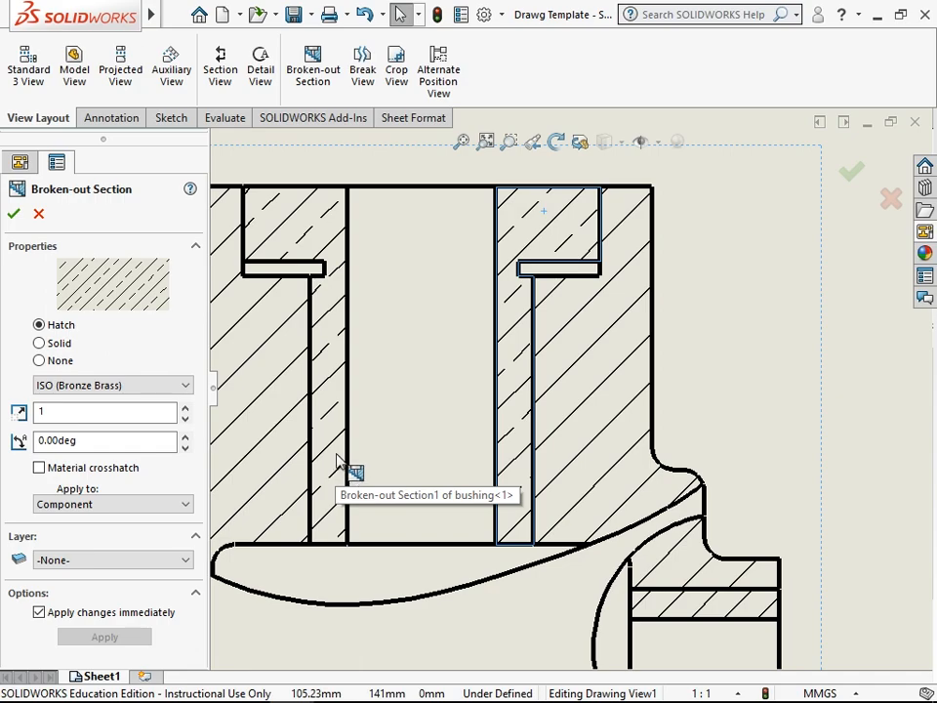
click(14, 214)
- Replace the material crosshatch of the plain bush in the side boss section with ISO (Bronze Brass)
scroll(809, 514, up, 2)
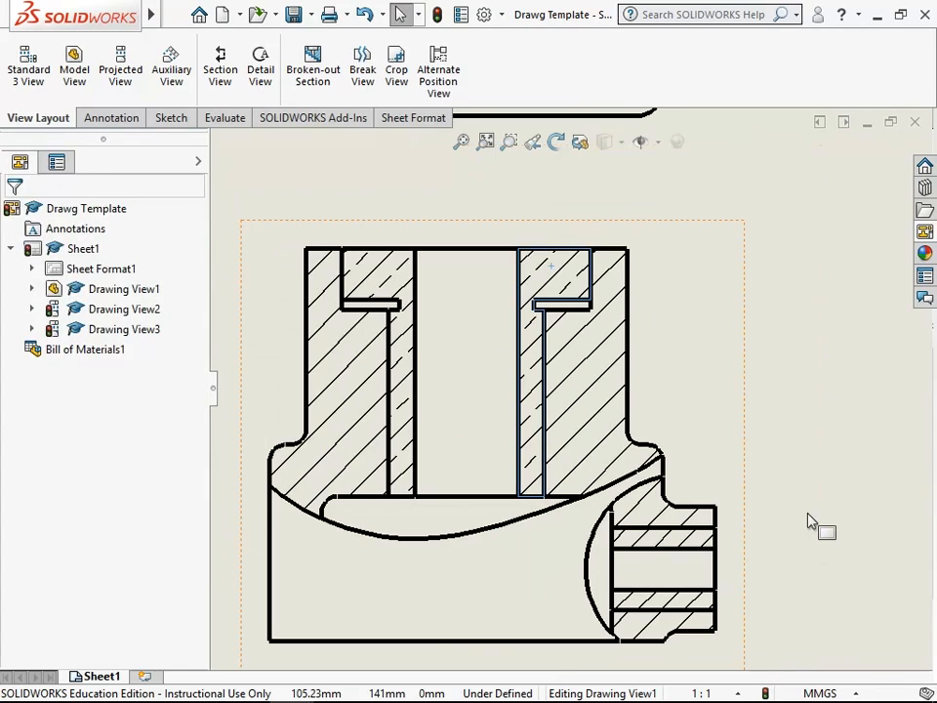
scroll(789, 533, down, 2)
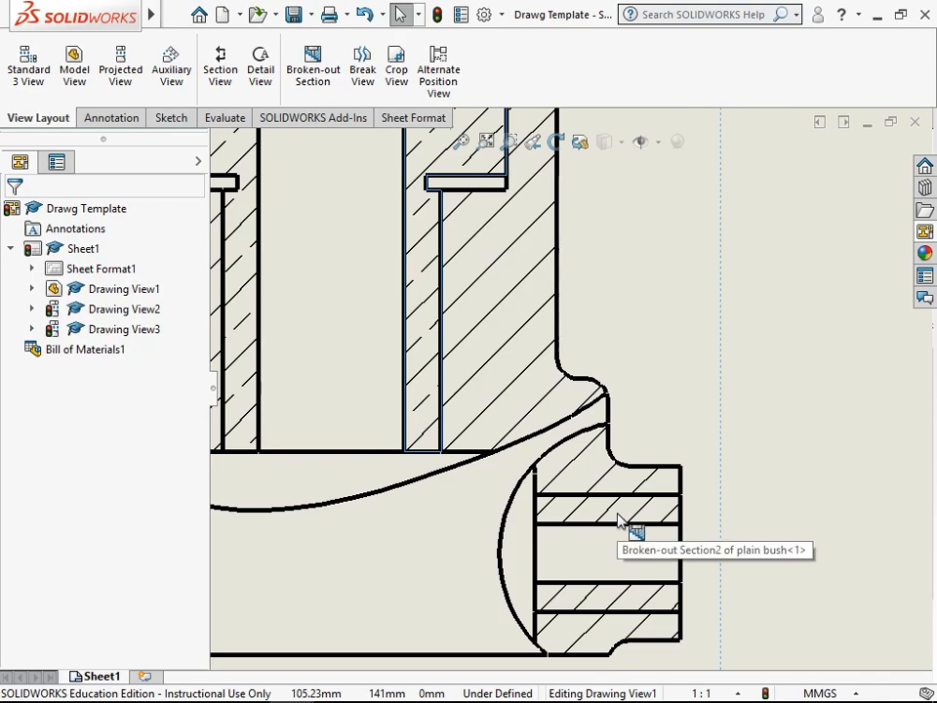
click(619, 515)
click(40, 469)
click(186, 384)
mouse_move(189, 170)
mouse_down()
mouse_move(188, 352)
mouse_move(188, 318)
mouse_up()
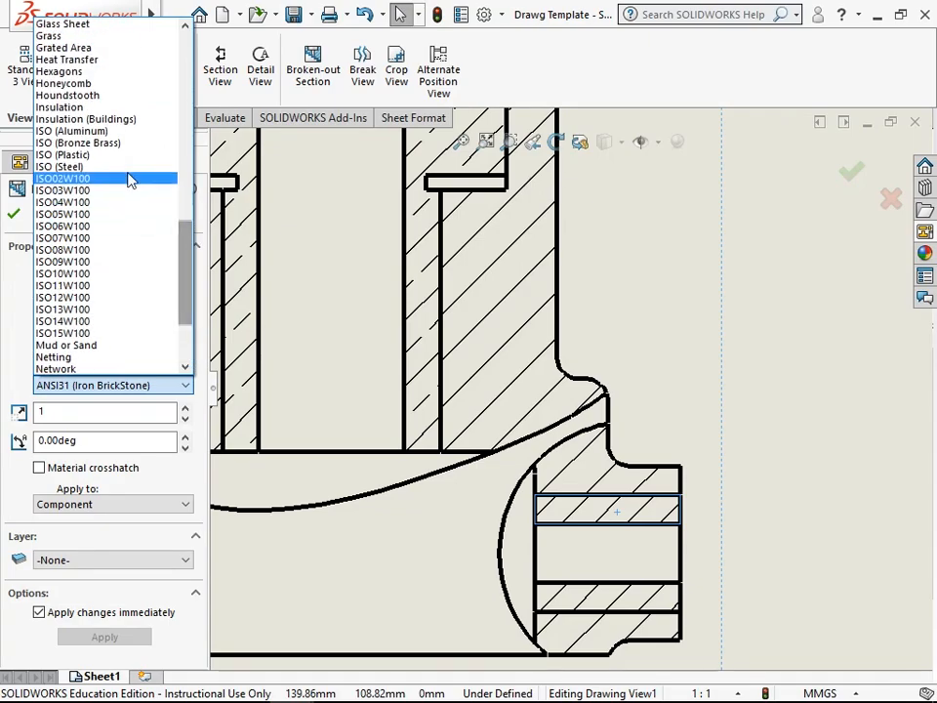
click(114, 146)
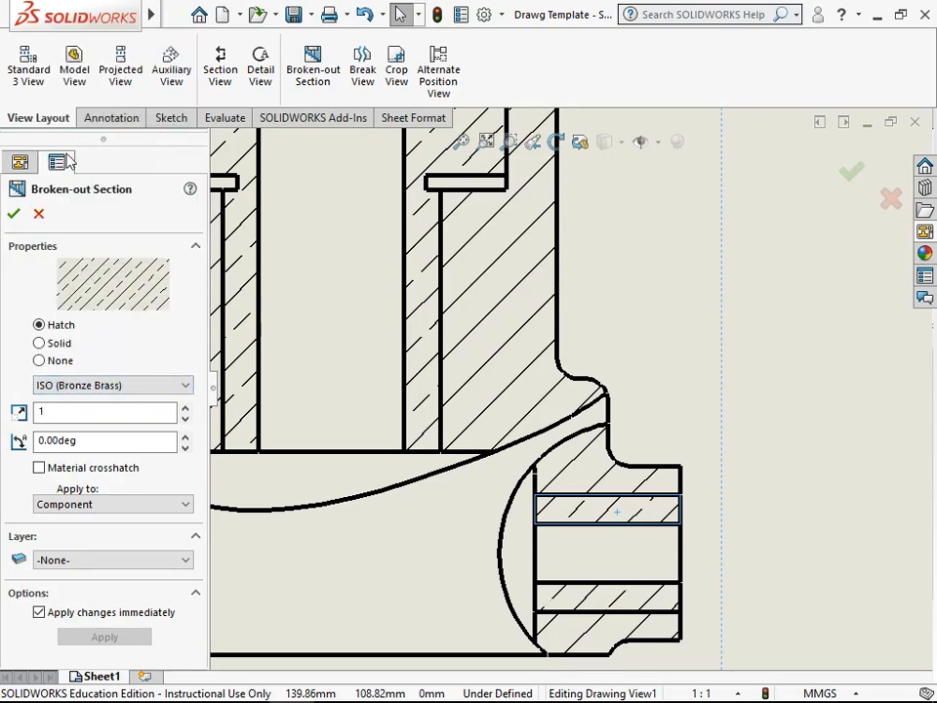
click(16, 221)
click(802, 384)
- Start a balloon annotation with the Circular Split Line style
scroll(785, 477, up, 2)
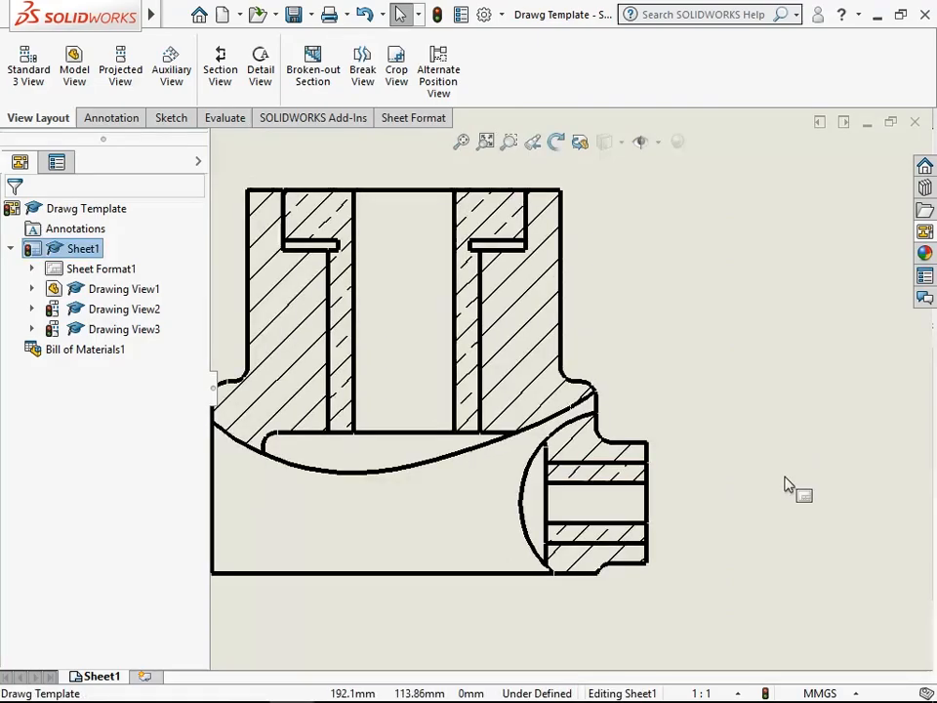
scroll(789, 485, up, 2)
scroll(631, 441, up, 2)
scroll(588, 322, down, 1)
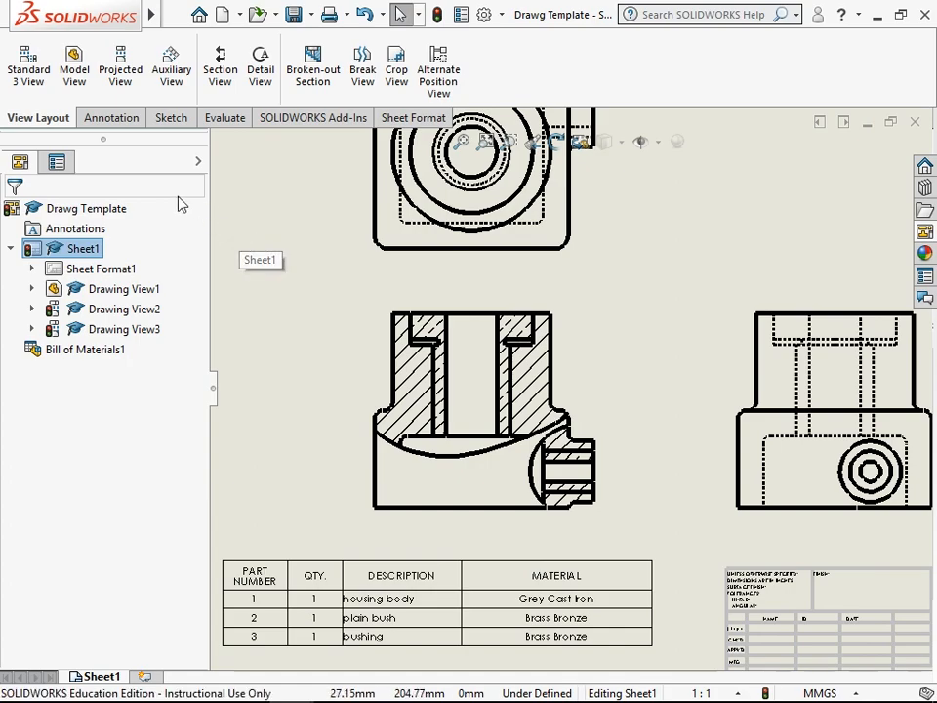
click(111, 118)
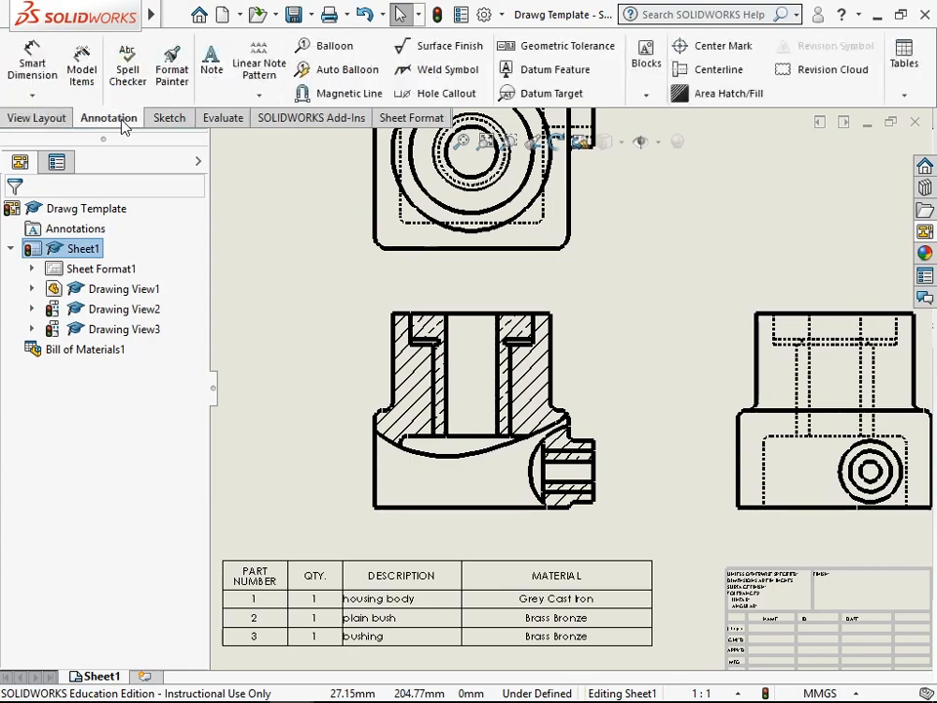
click(327, 51)
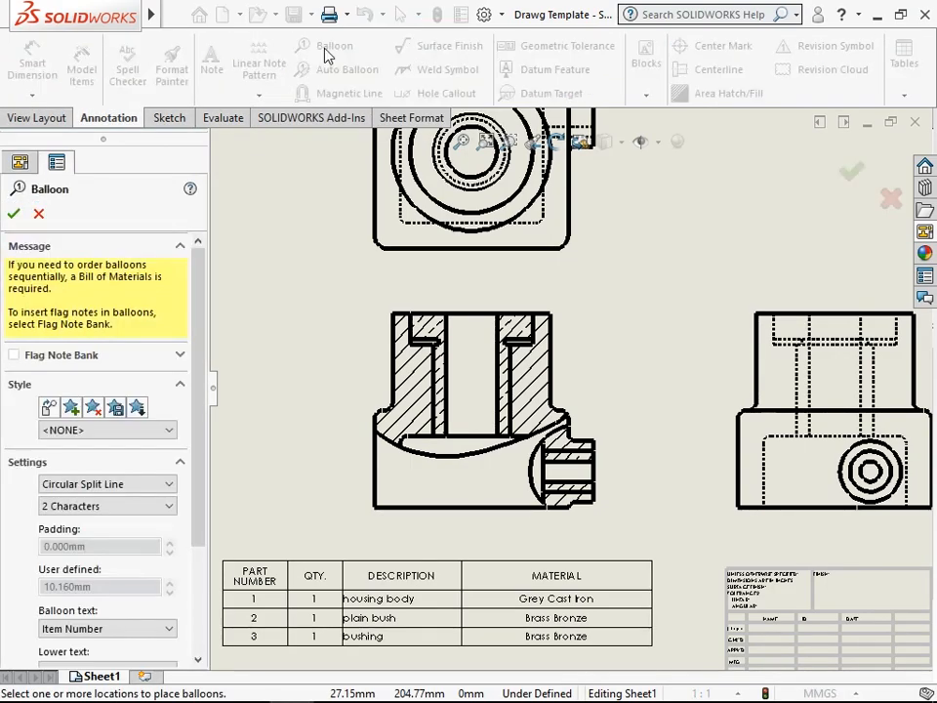
drag(202, 367, 193, 410)
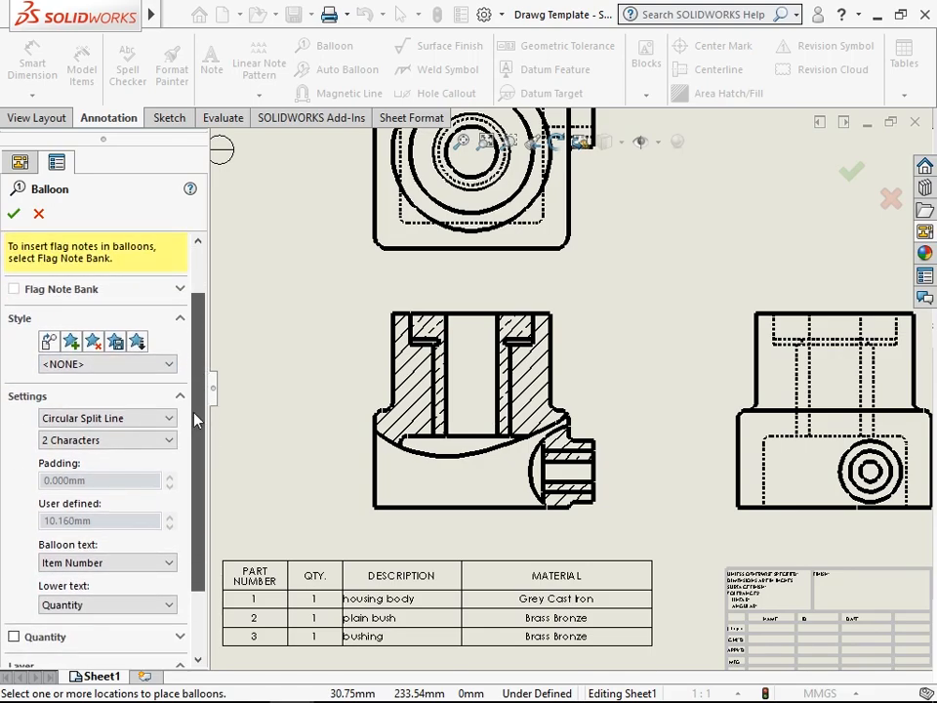
click(79, 424)
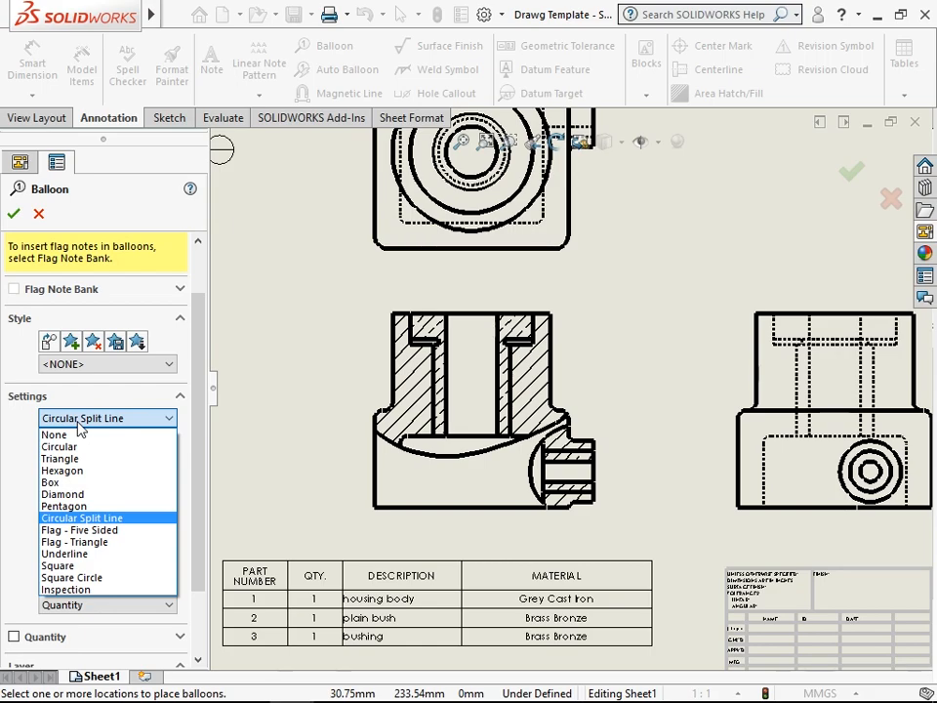
click(79, 422)
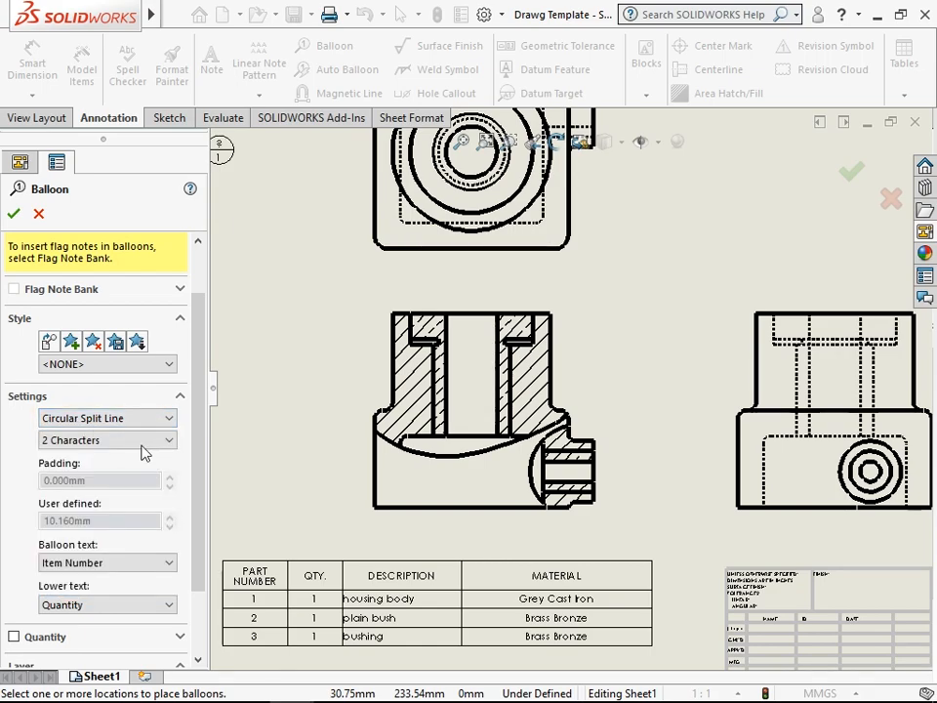
- Use Item Number as the balloon text and Quantity as the lower text
drag(199, 424, 207, 494)
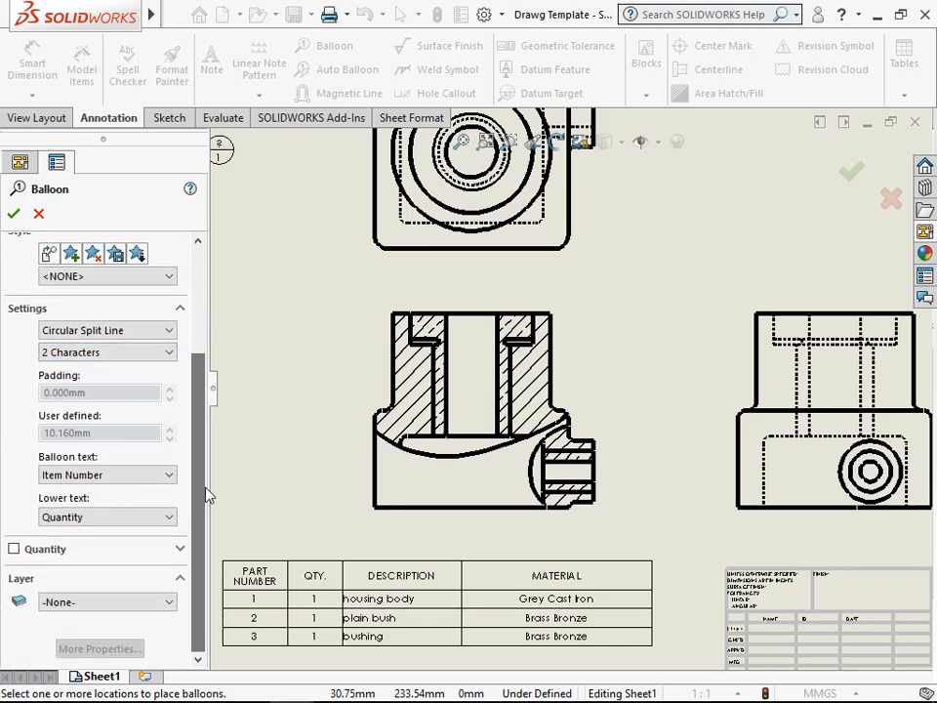
click(110, 476)
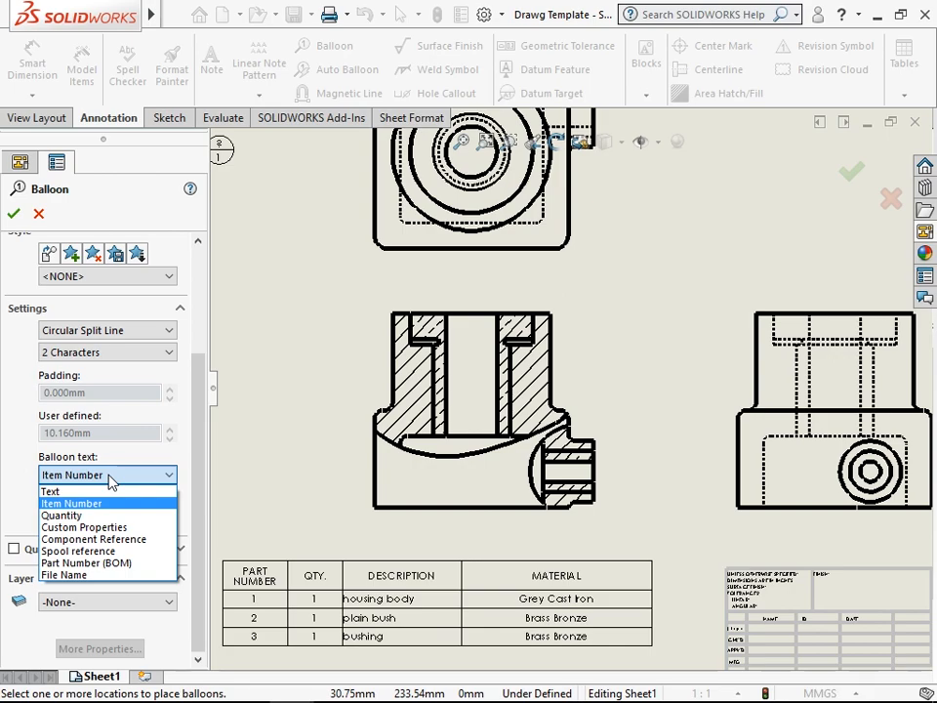
click(109, 502)
click(105, 517)
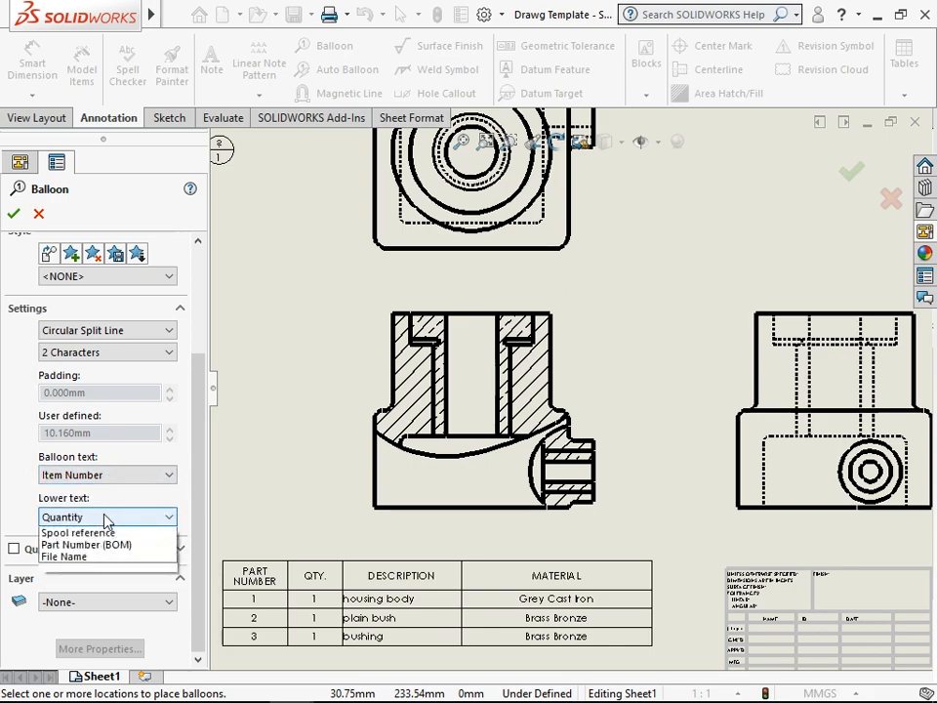
click(104, 515)
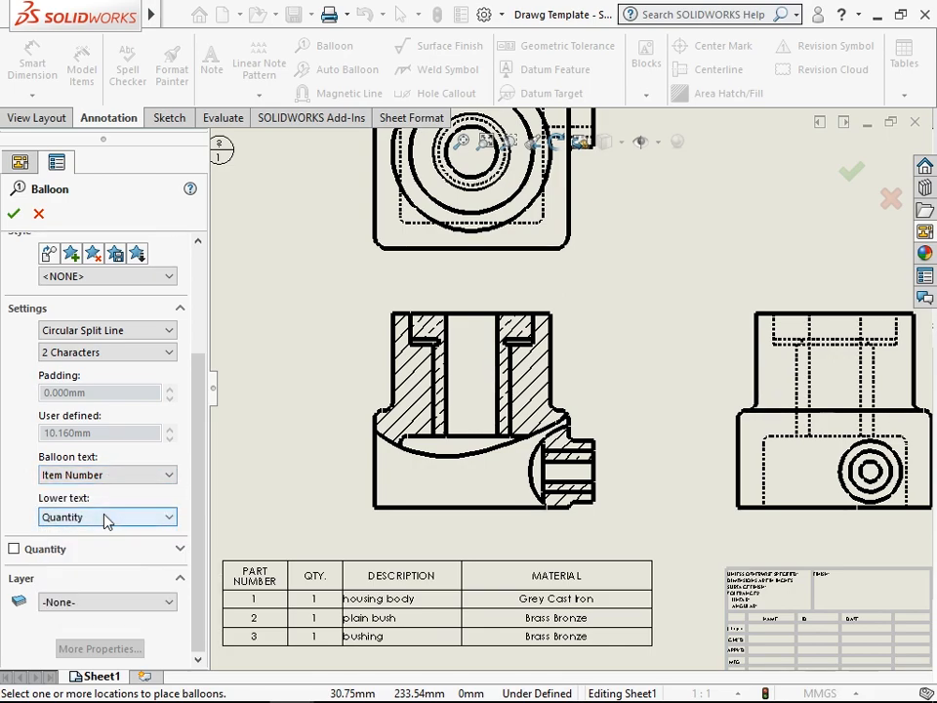
- Attach a split-line balloon to the sectioned housing body in the front view and place it beside the view
scroll(547, 382, up, 5)
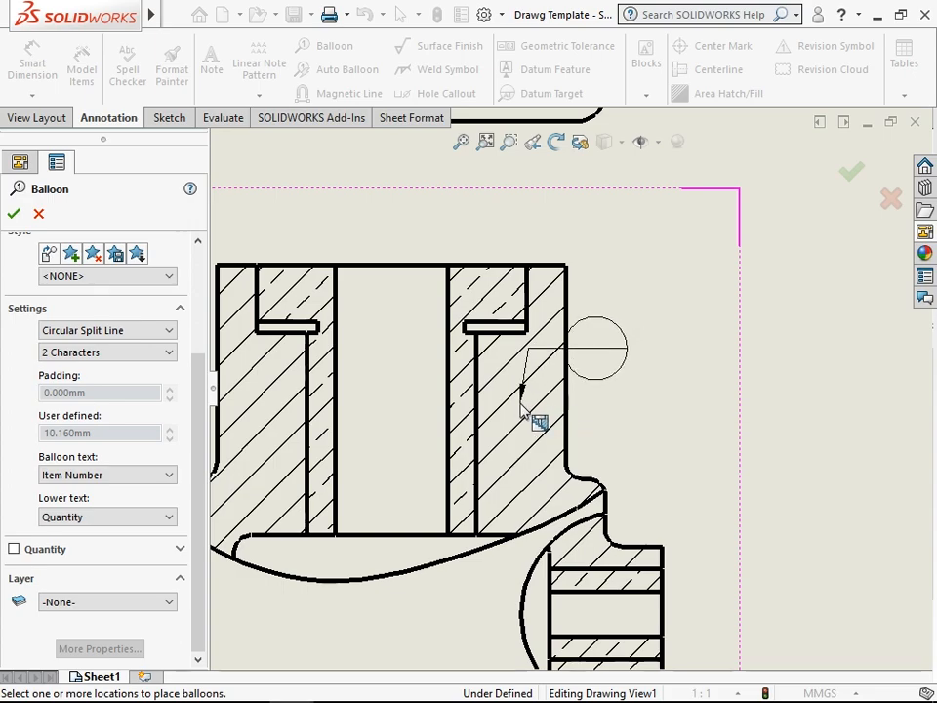
click(520, 401)
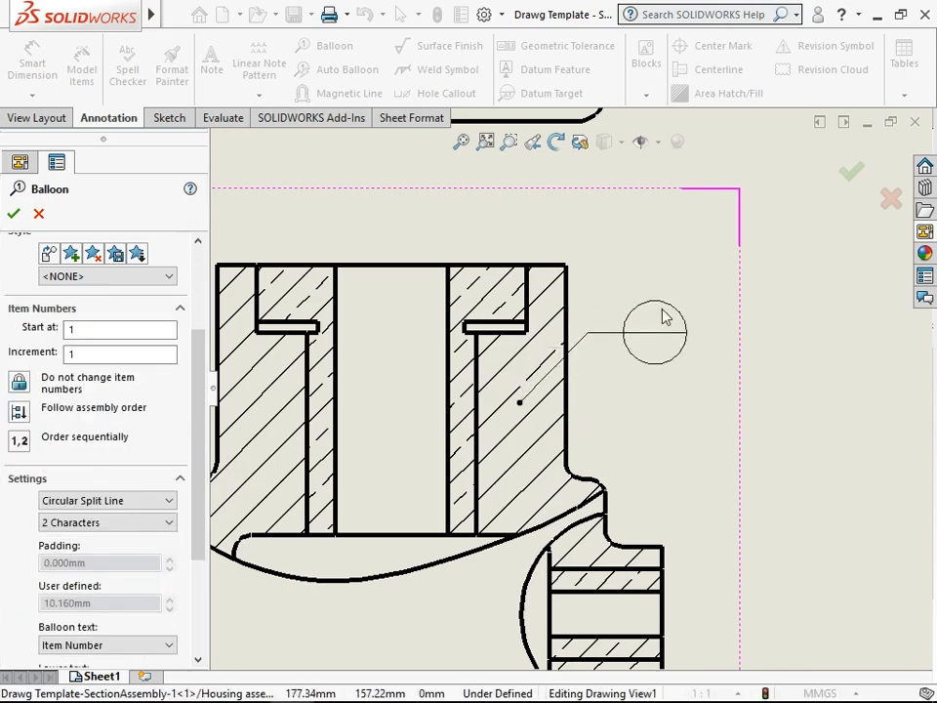
scroll(798, 282, up, 2)
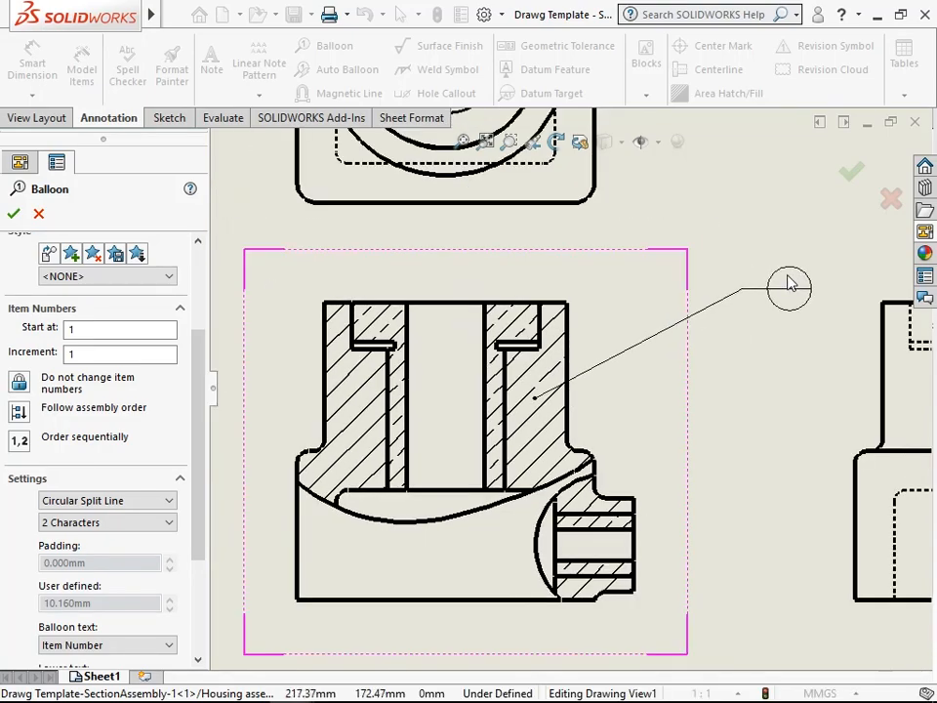
click(742, 322)
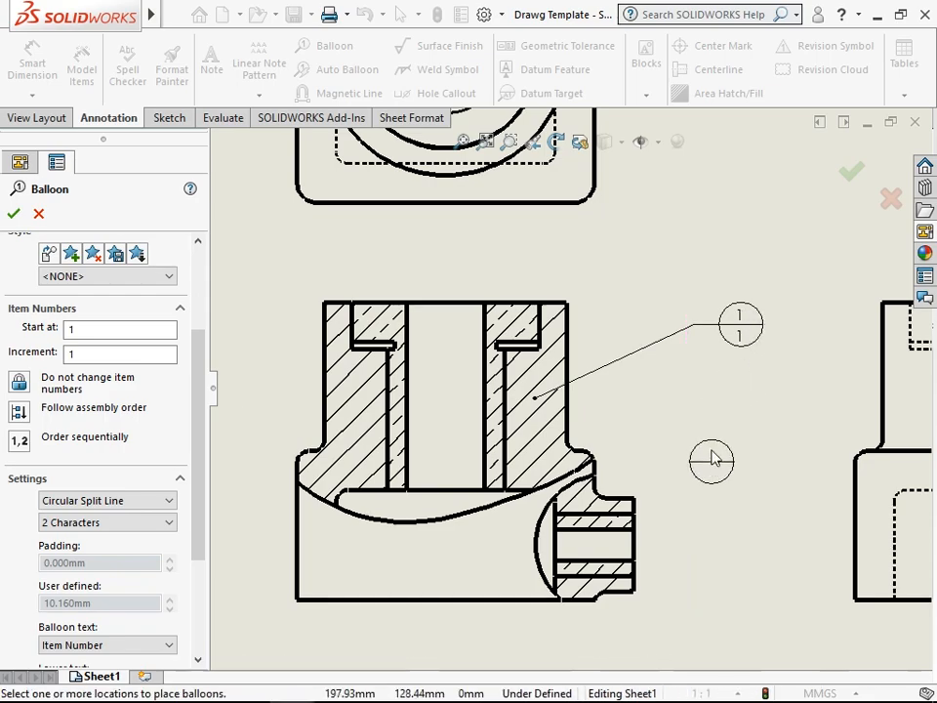
- Attach a split-line balloon to the sectioned bushing in the front view and place it above the housing body's balloon
scroll(752, 346, down, 2)
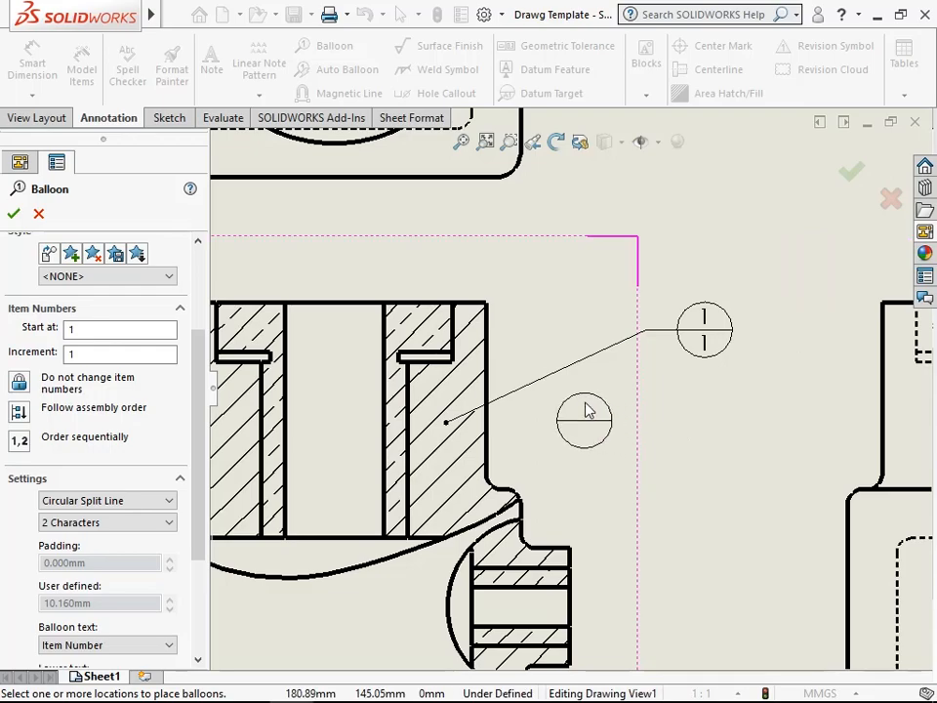
scroll(485, 332, up, 2)
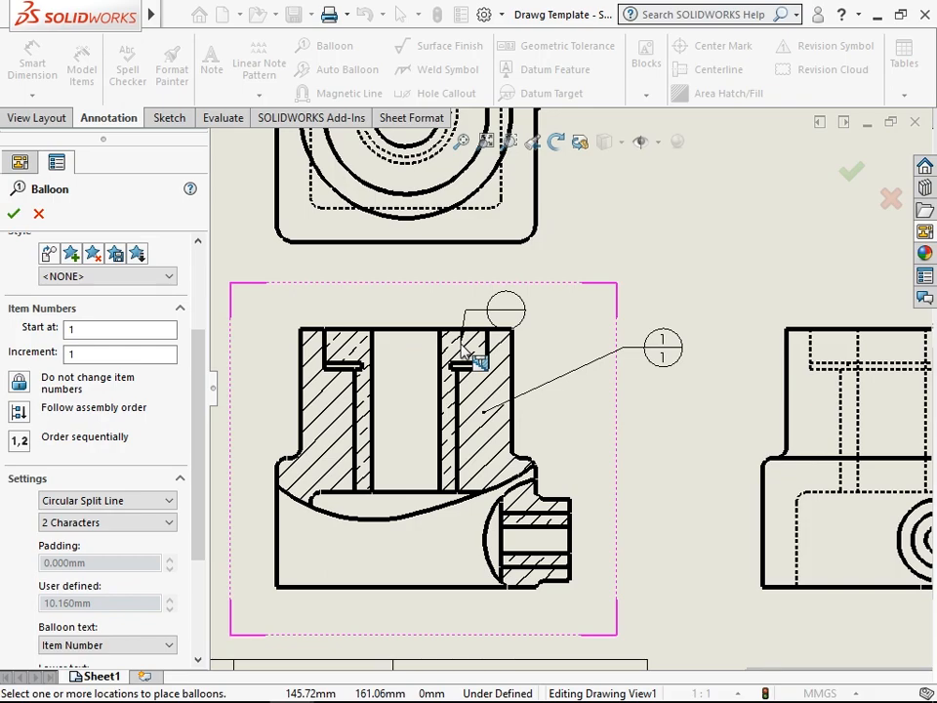
click(462, 340)
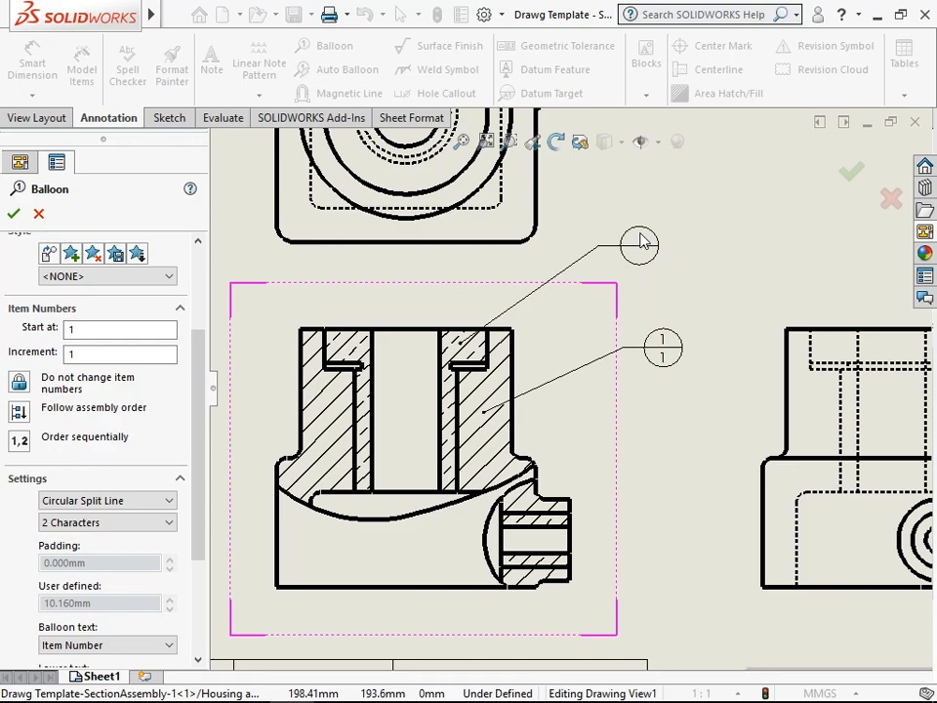
click(640, 243)
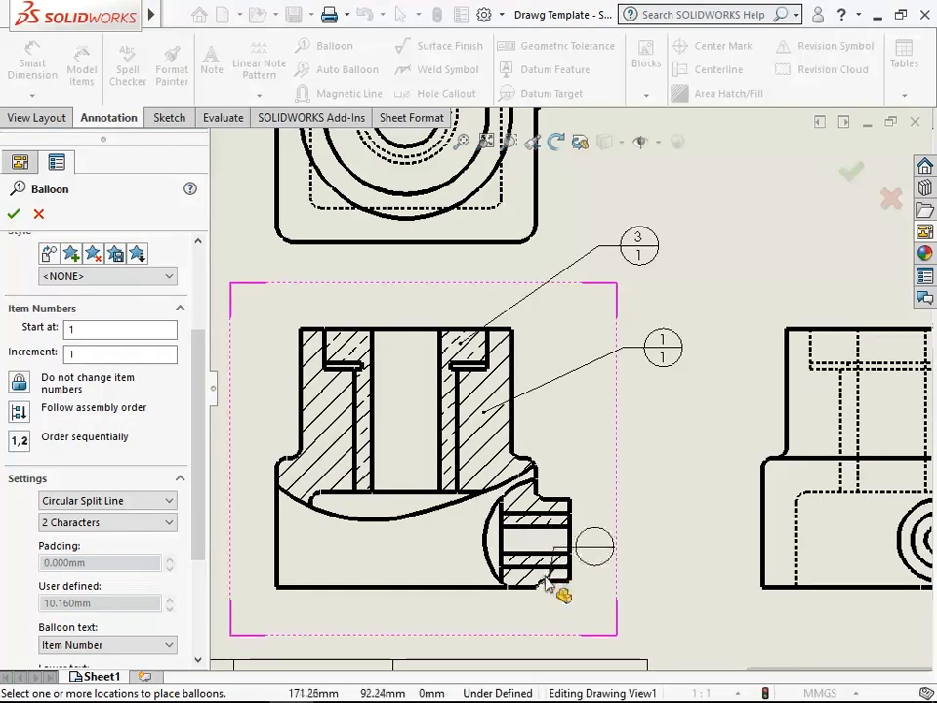
- Attach a split-line balloon to the sectioned plain bush in the side boss, place it beside the front view, and finish ballooning
scroll(549, 578, down, 3)
scroll(544, 557, down, 2)
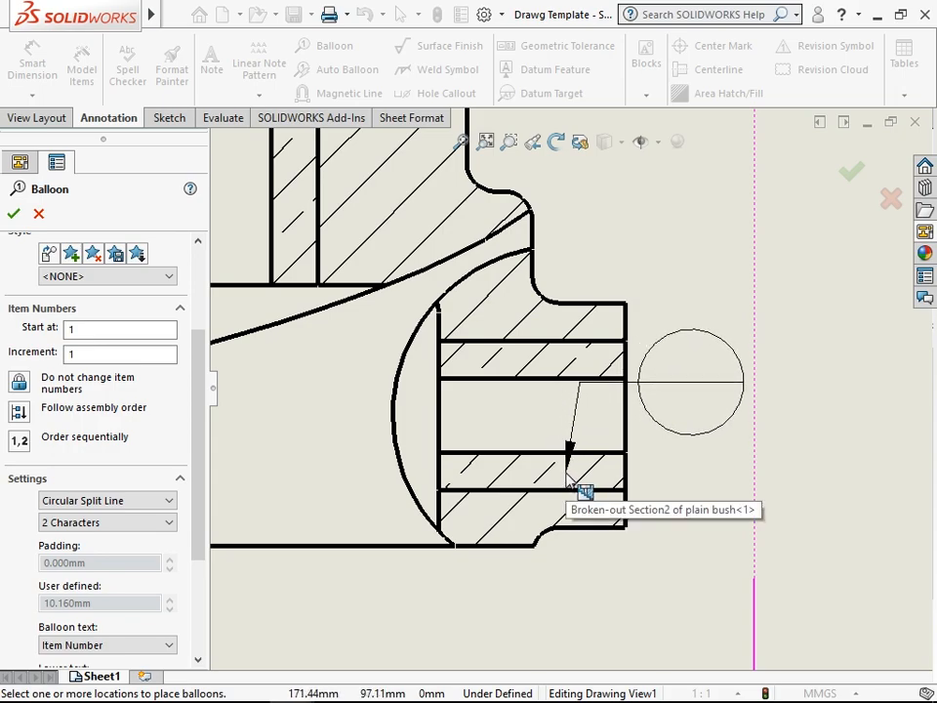
click(566, 474)
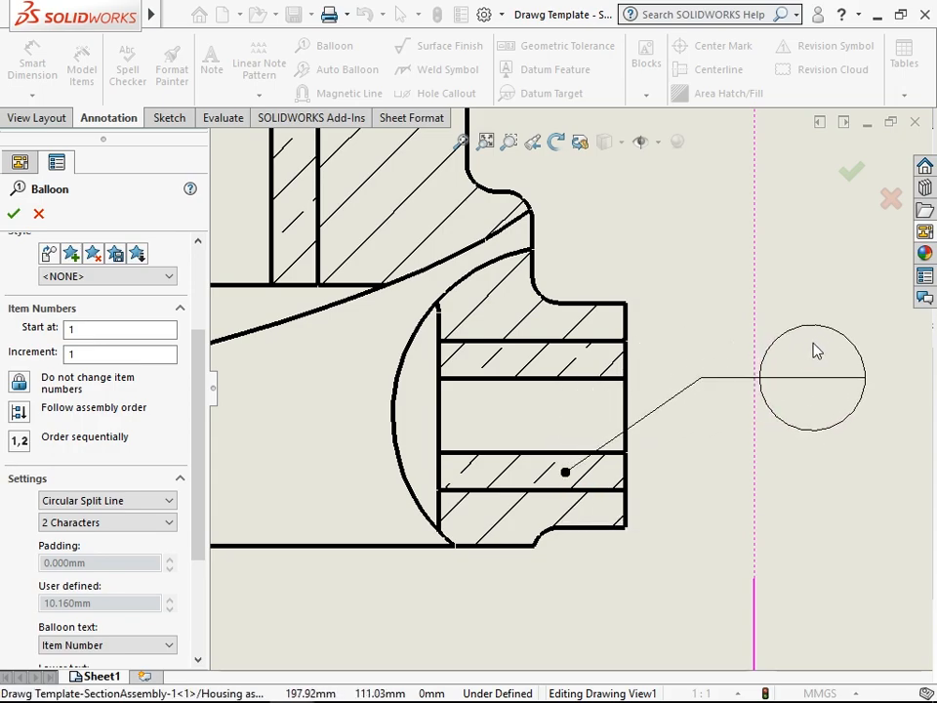
scroll(814, 349, up, 5)
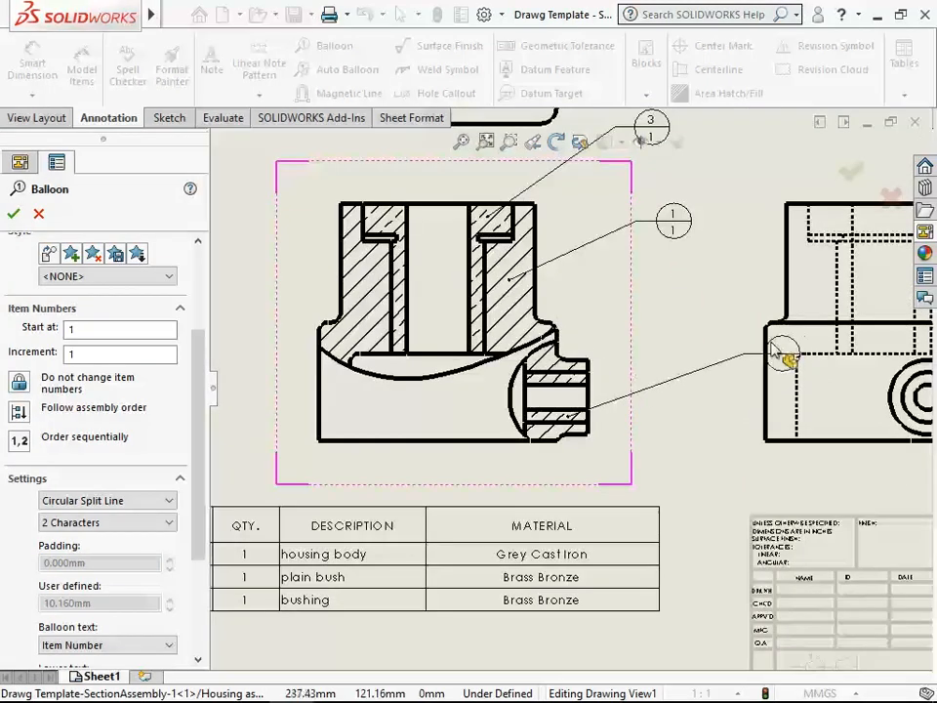
click(663, 376)
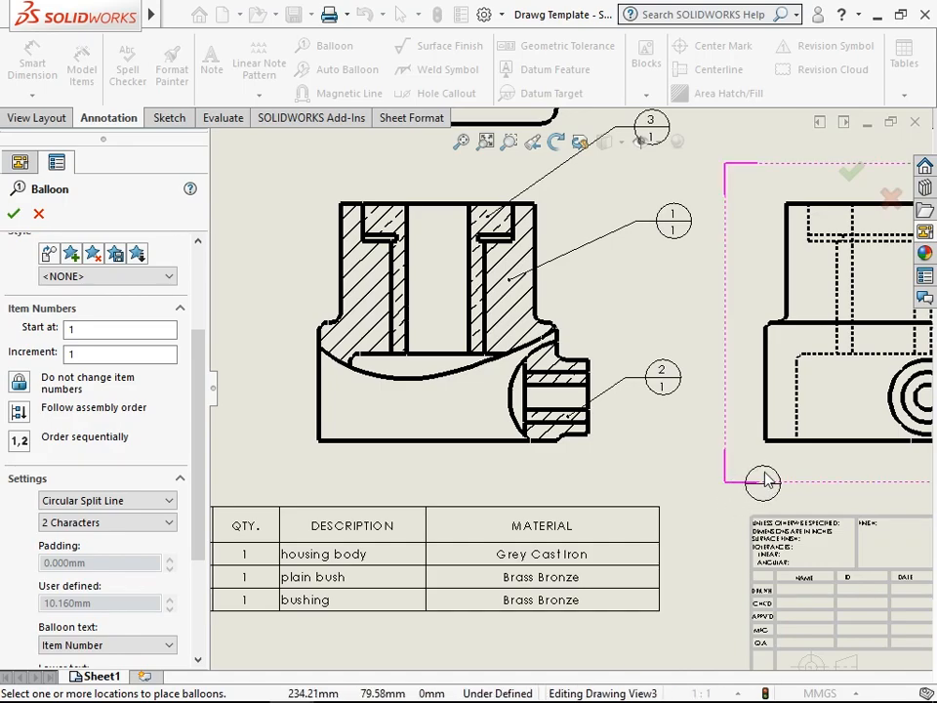
click(13, 215)
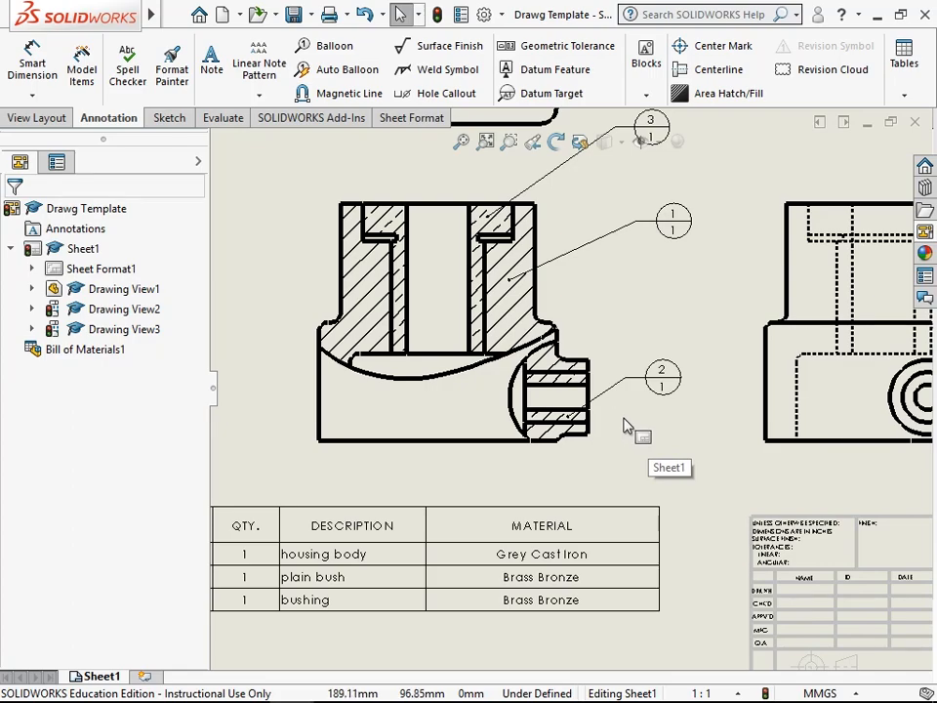
- Add a center mark to the housing body's large outer circle in the top view
scroll(465, 272, up, 2)
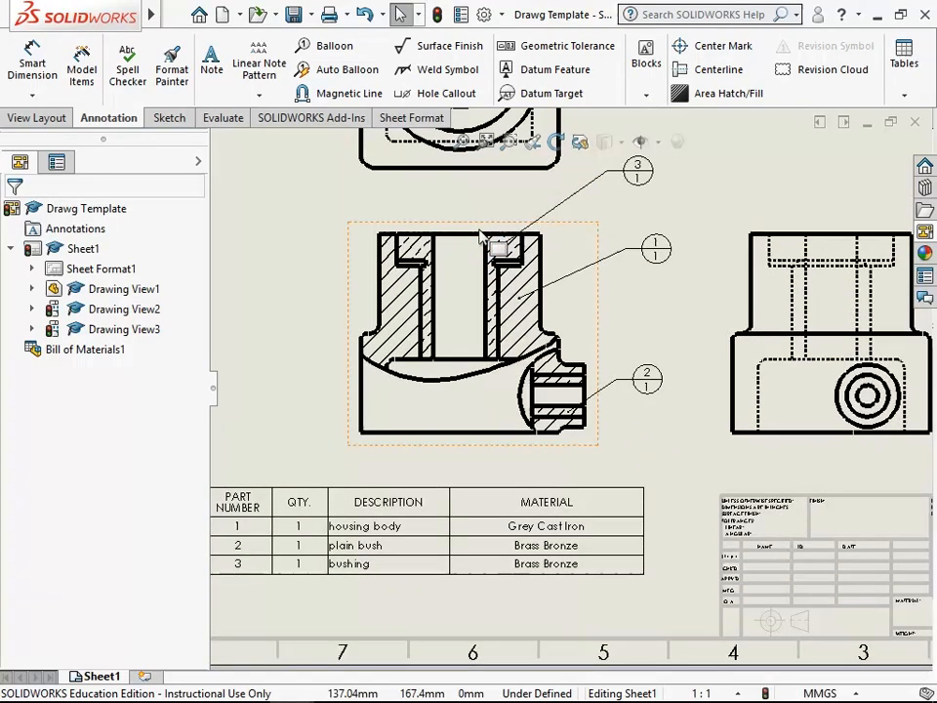
click(462, 142)
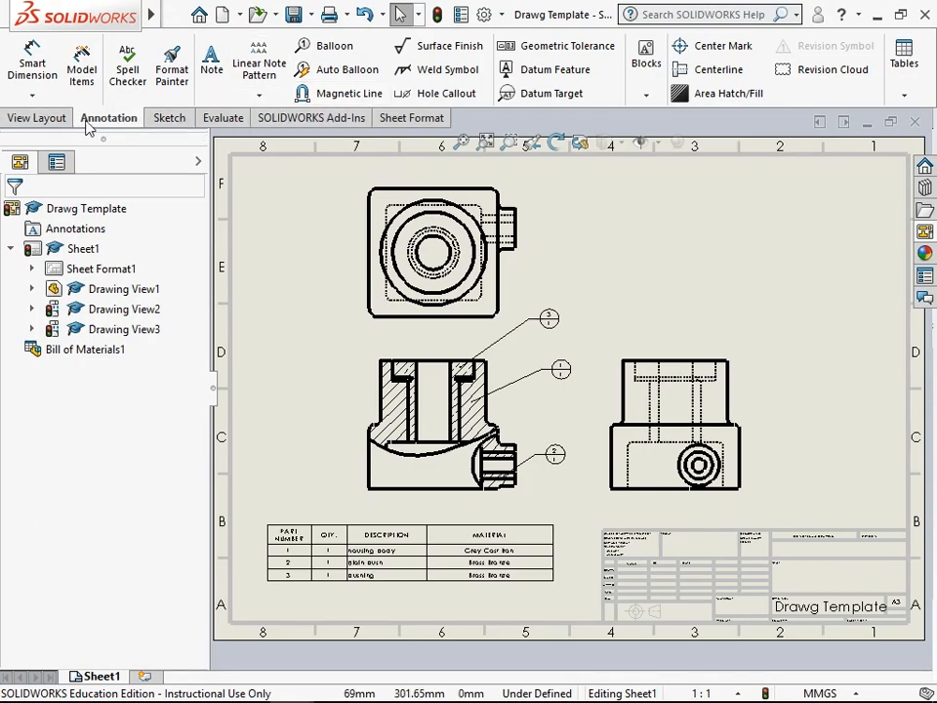
click(711, 46)
scroll(410, 195, down, 2)
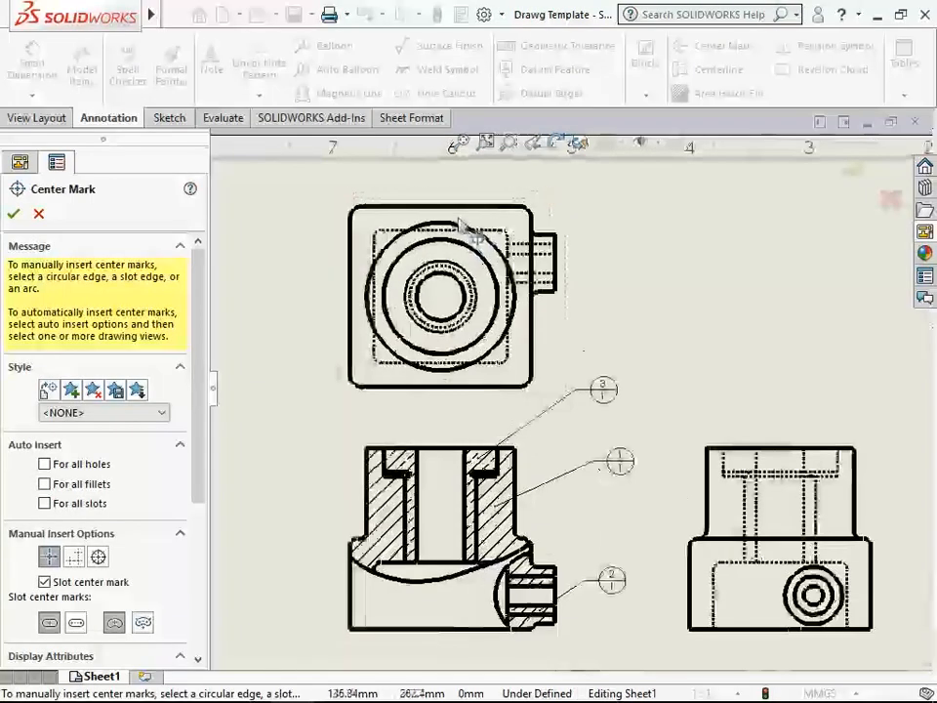
scroll(467, 230, down, 2)
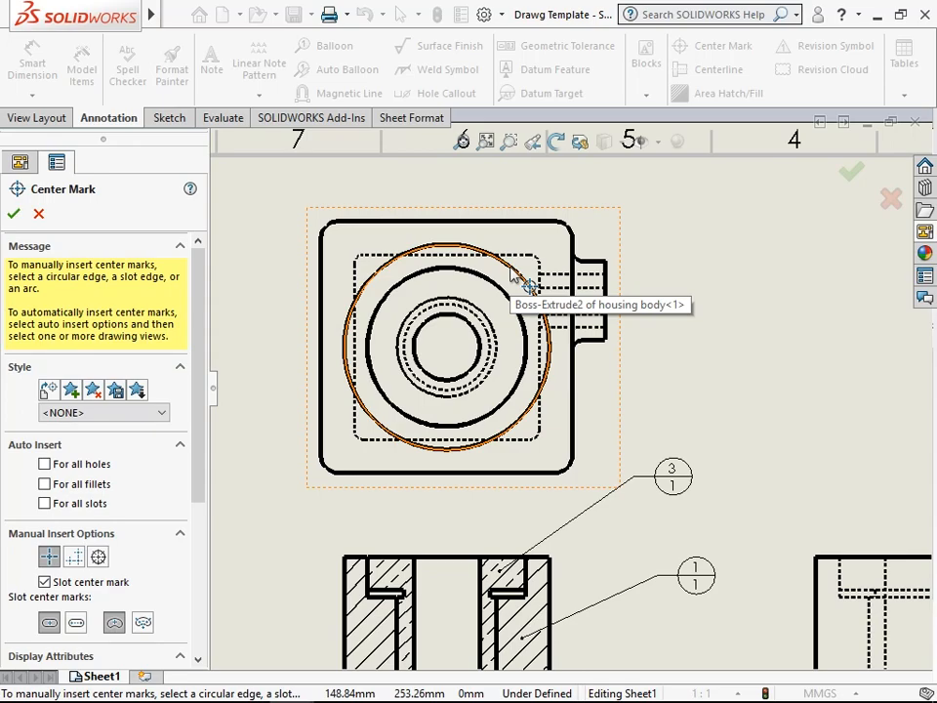
click(510, 267)
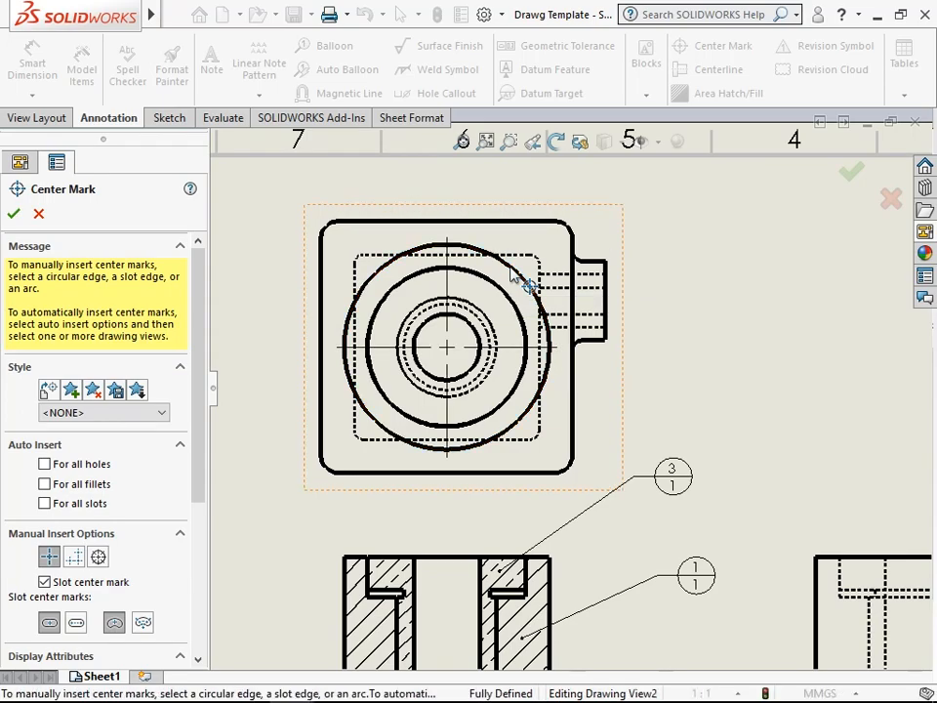
click(14, 219)
- Add a center mark to the outer circle of the side boss in the right view
scroll(738, 469, up, 5)
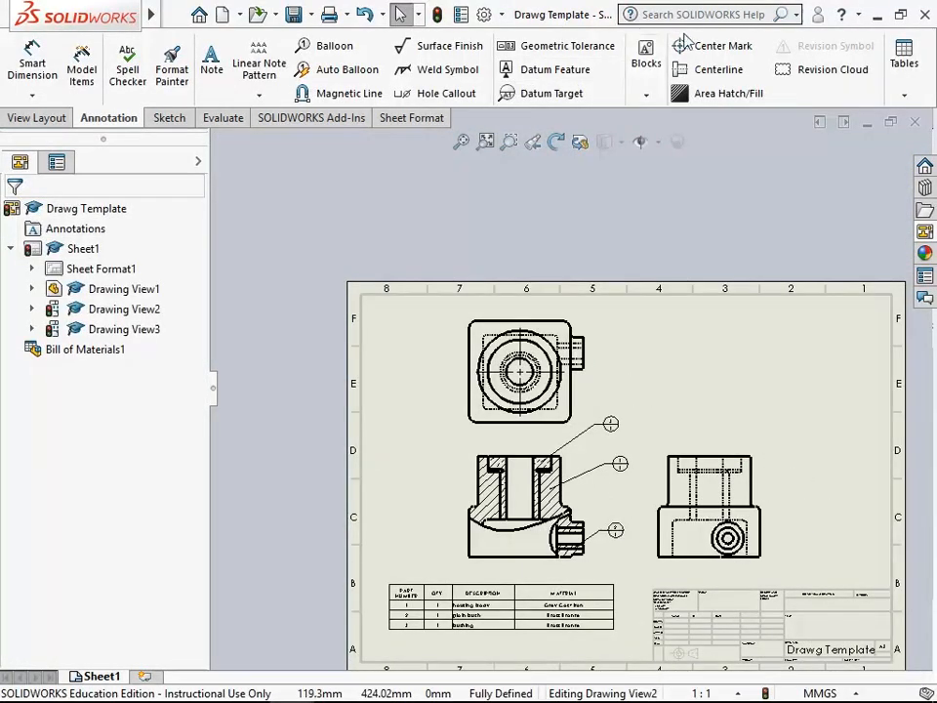
click(720, 49)
scroll(747, 559, down, 6)
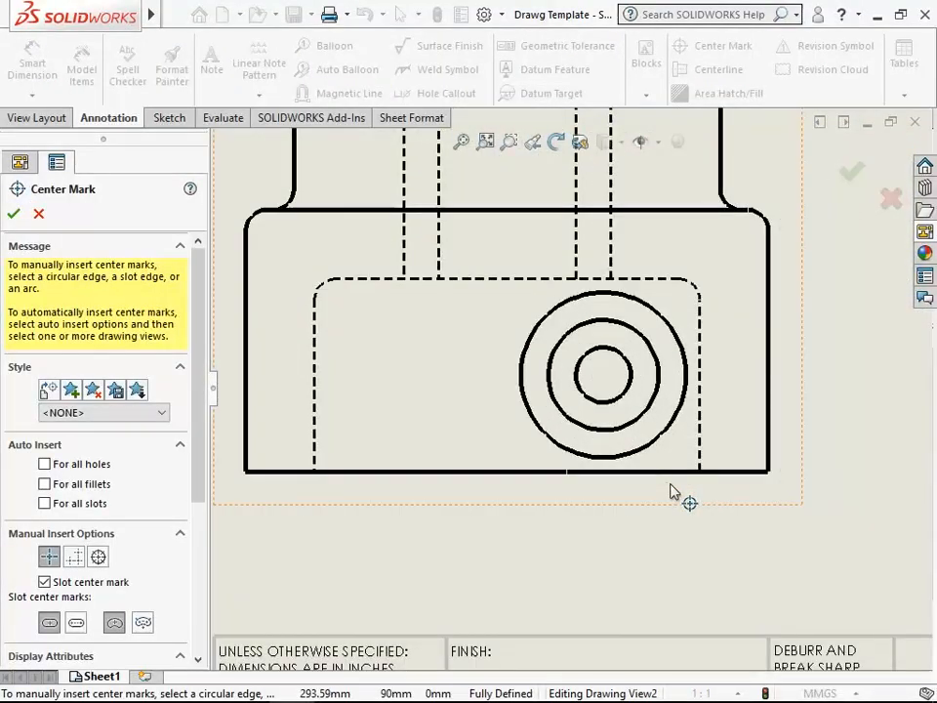
click(648, 447)
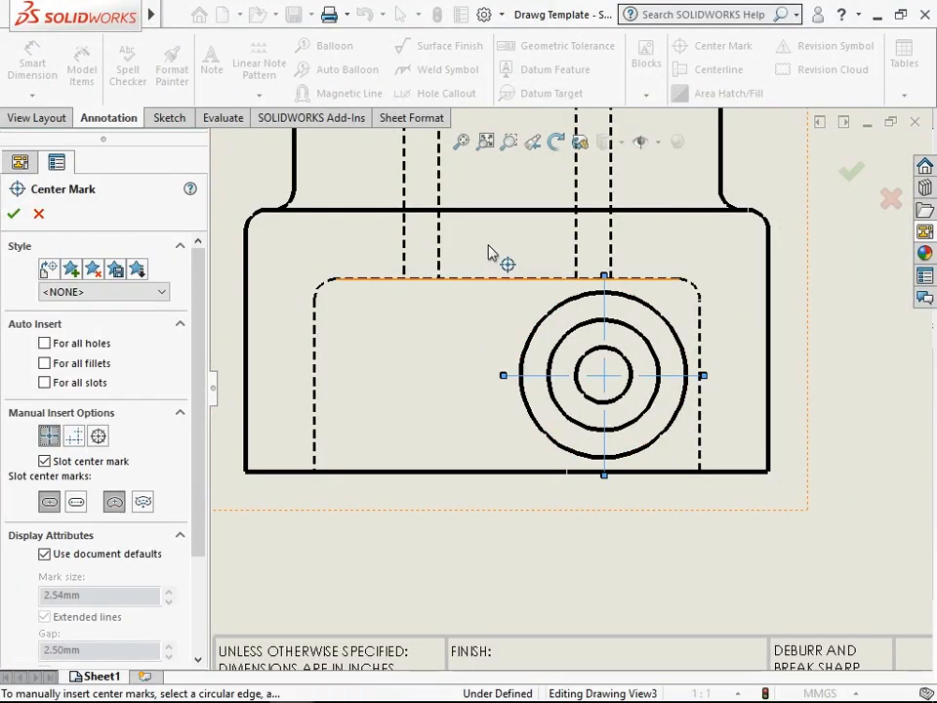
click(14, 214)
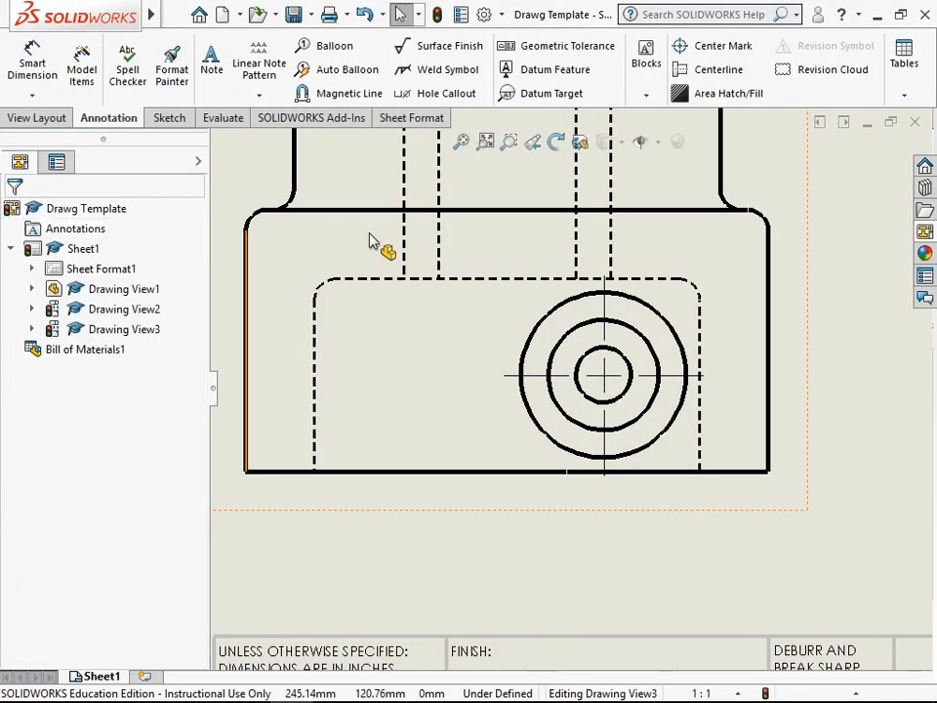
- Add a centerline through the bushing's vertical bore in the front view
click(462, 141)
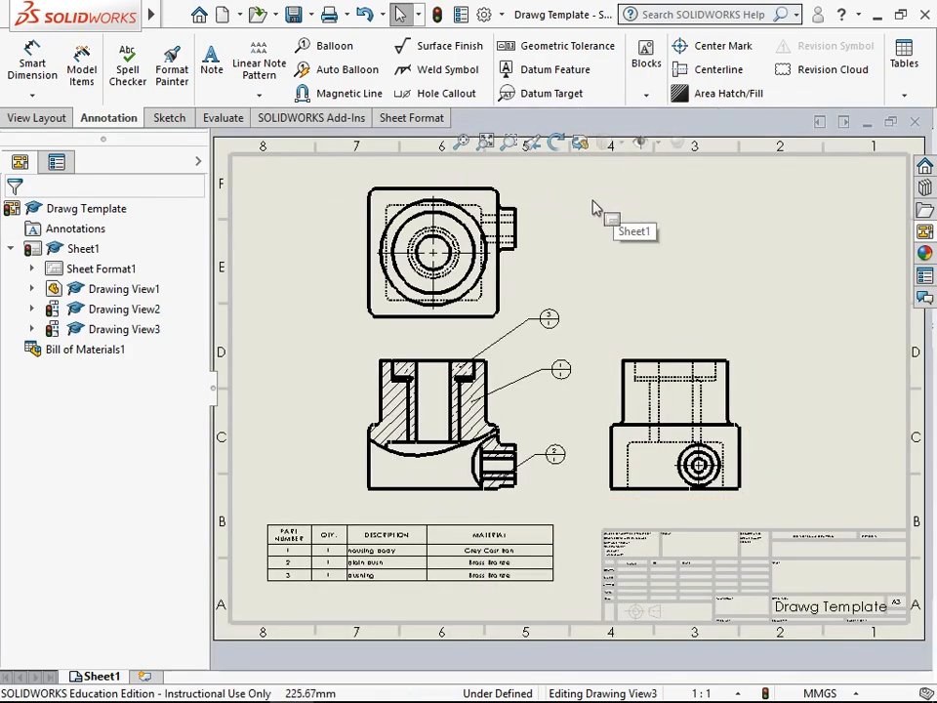
click(718, 70)
scroll(452, 406, down, 5)
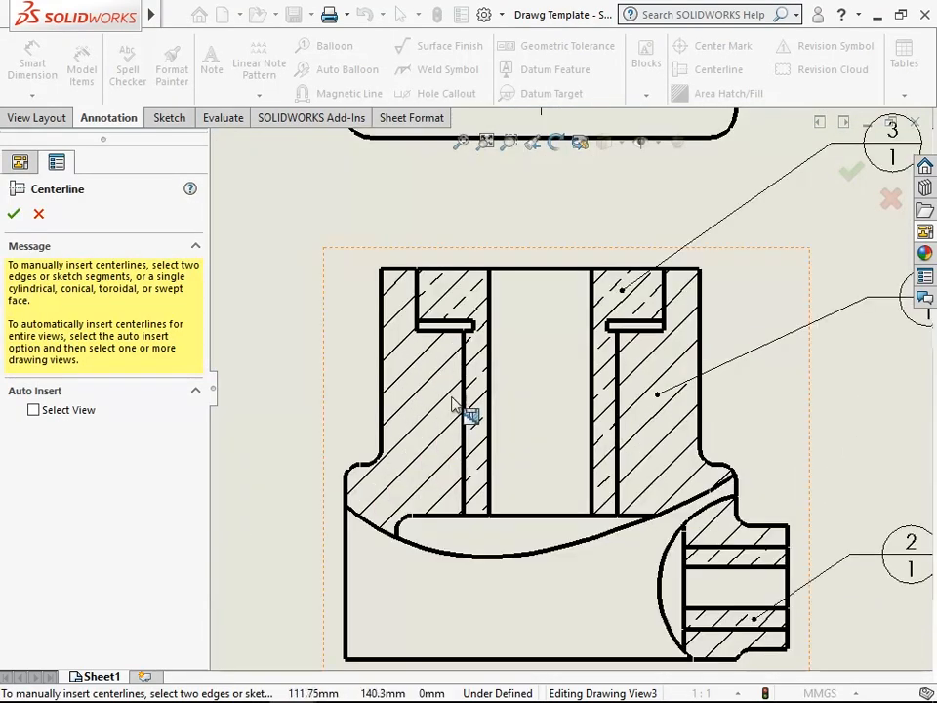
click(530, 395)
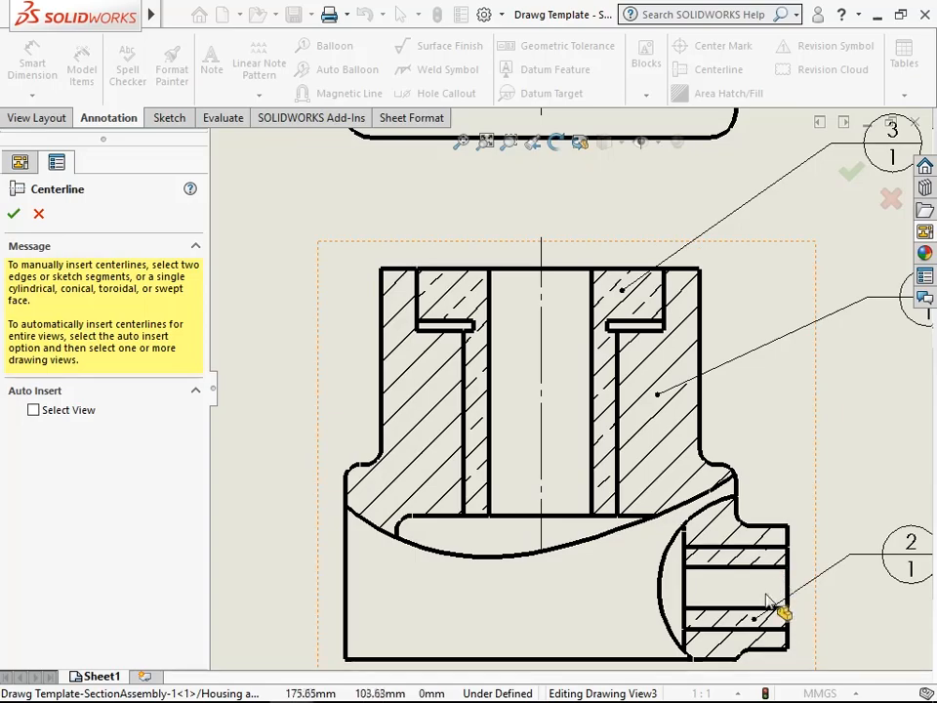
- Add a horizontal centerline through the plain bush's bore in the front view's side boss section
key(z)
scroll(816, 613, up, 4)
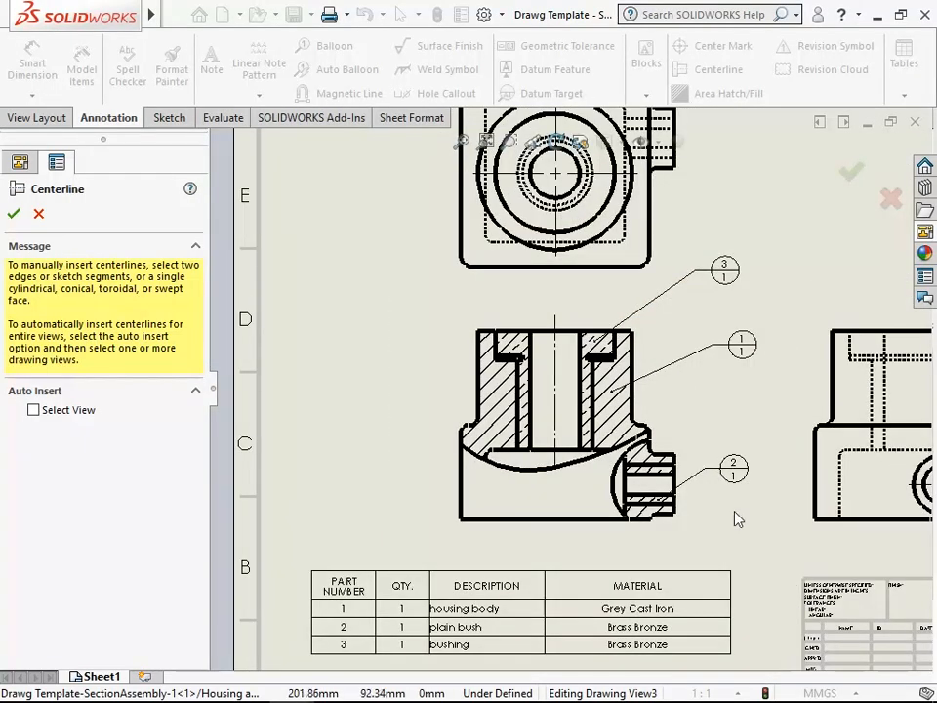
scroll(722, 517, down, 2)
scroll(664, 512, down, 4)
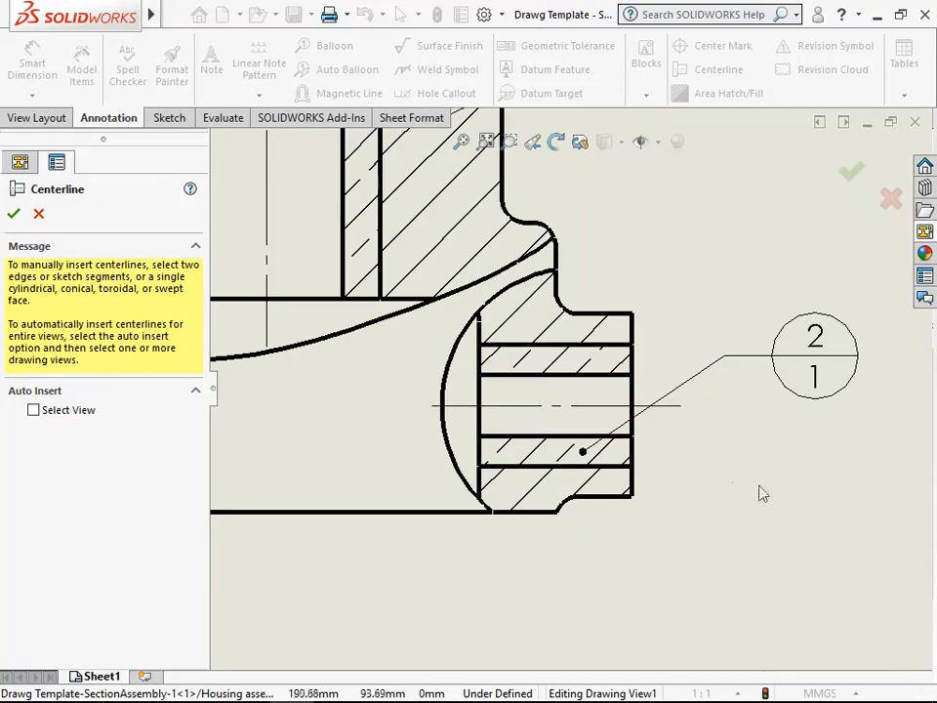
- Add a vertical centerline between the bushing's hidden edges in the right view
scroll(743, 489, up, 5)
scroll(722, 371, down, 4)
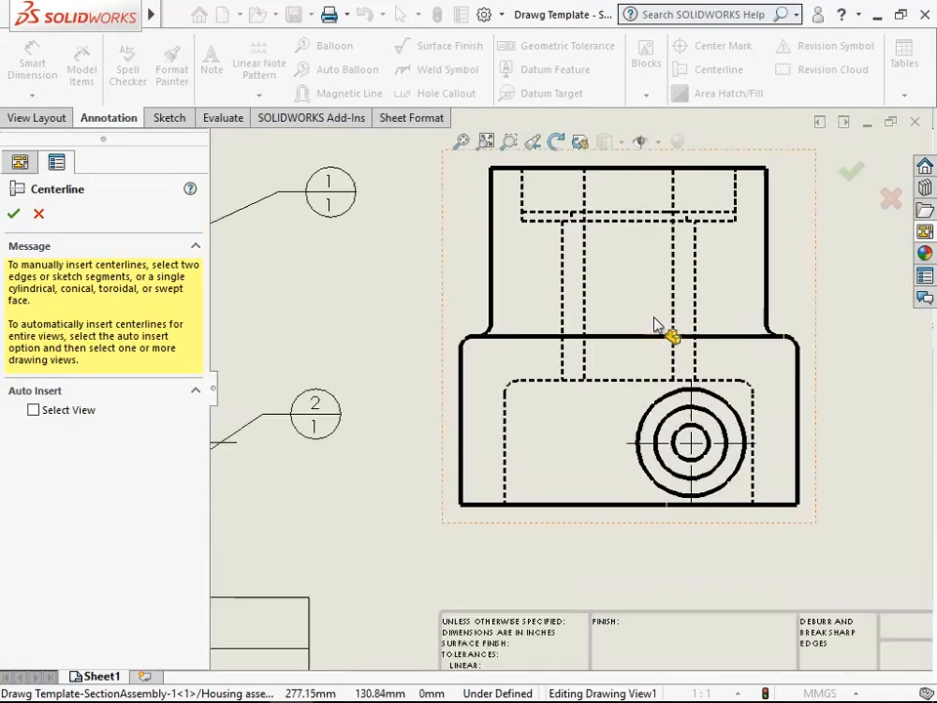
click(562, 285)
click(670, 299)
- Add a centerline between the plain bush's hidden bore edges in the top view and finish the Centerline command
scroll(560, 360, up, 4)
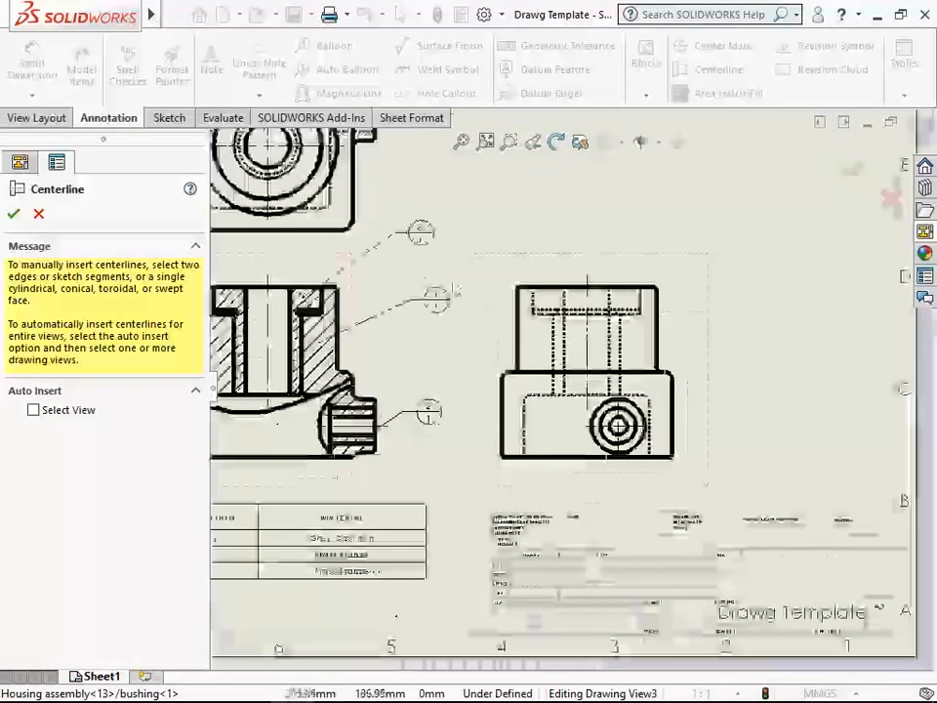
scroll(464, 246, down, 4)
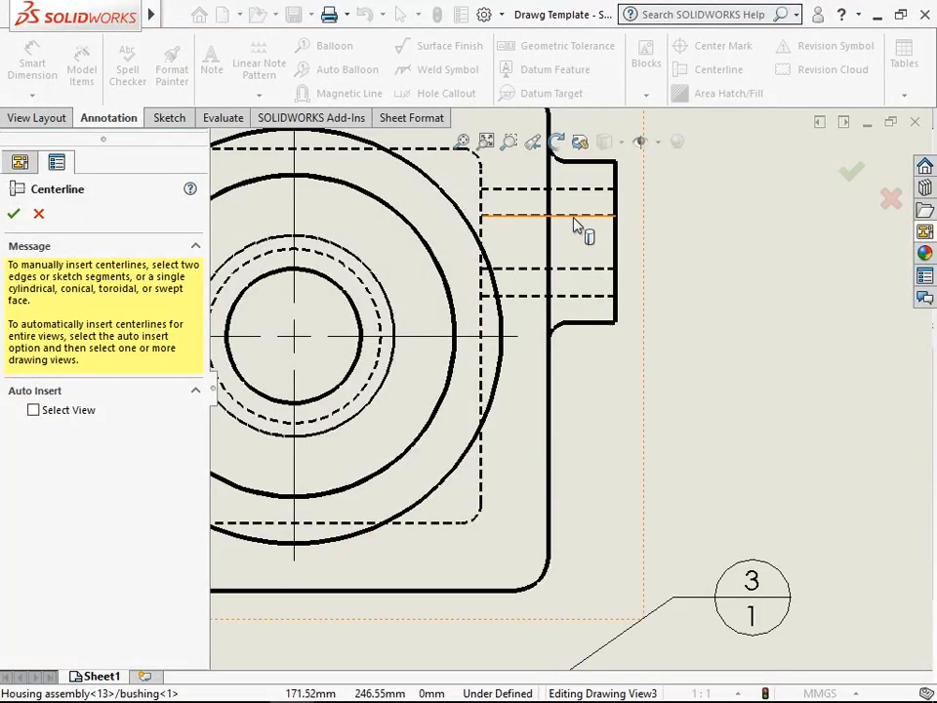
click(575, 224)
click(577, 269)
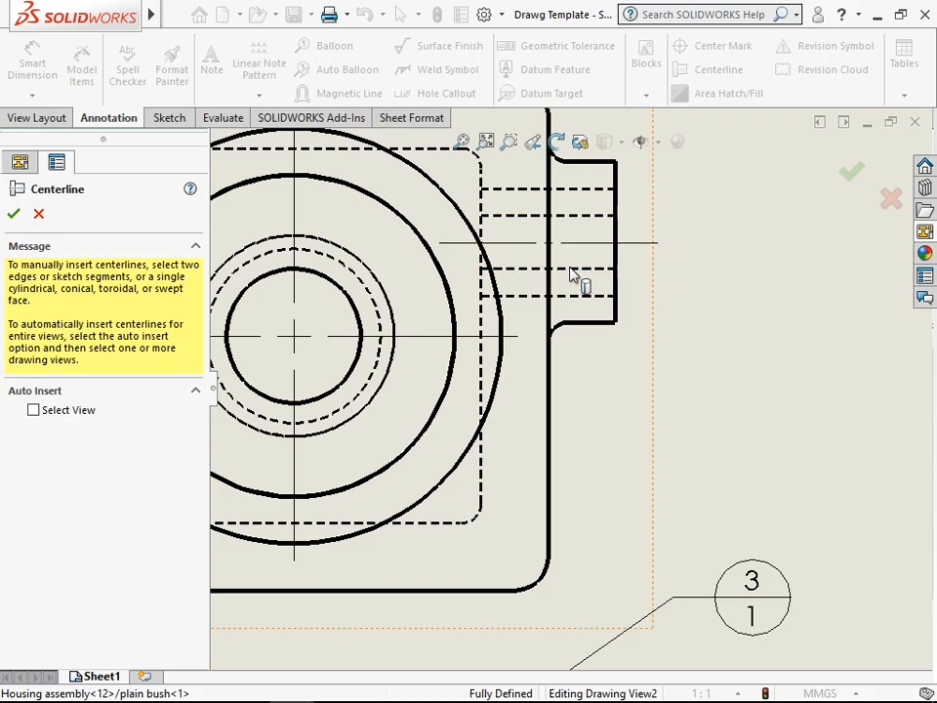
click(13, 214)
- Insert an Isometric view of the Housing assembly in the sheet's empty upper-right area, above the right view
click(462, 141)
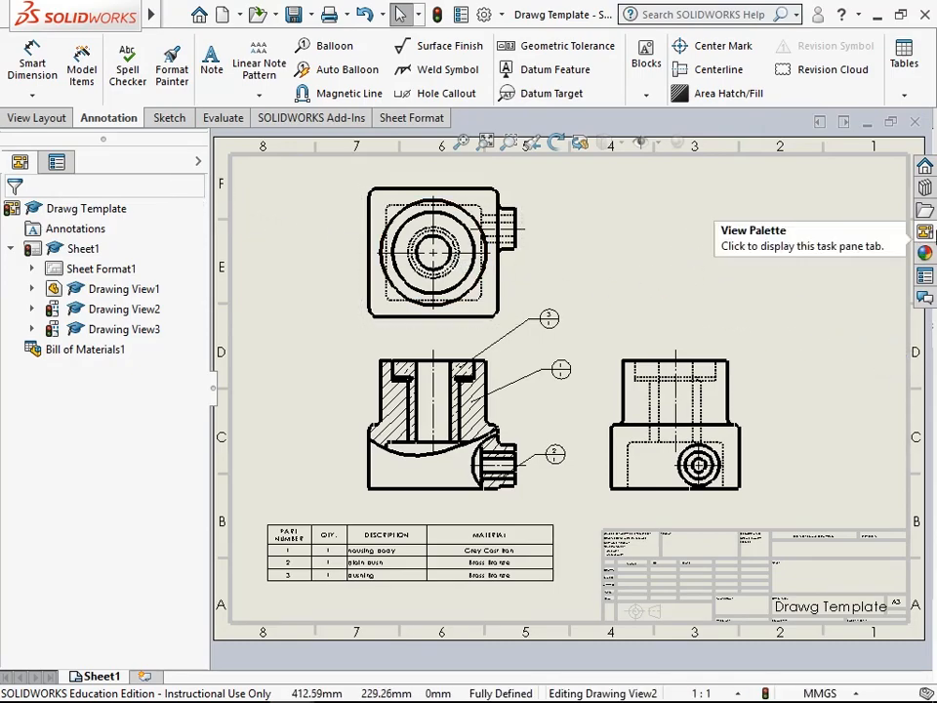
click(927, 232)
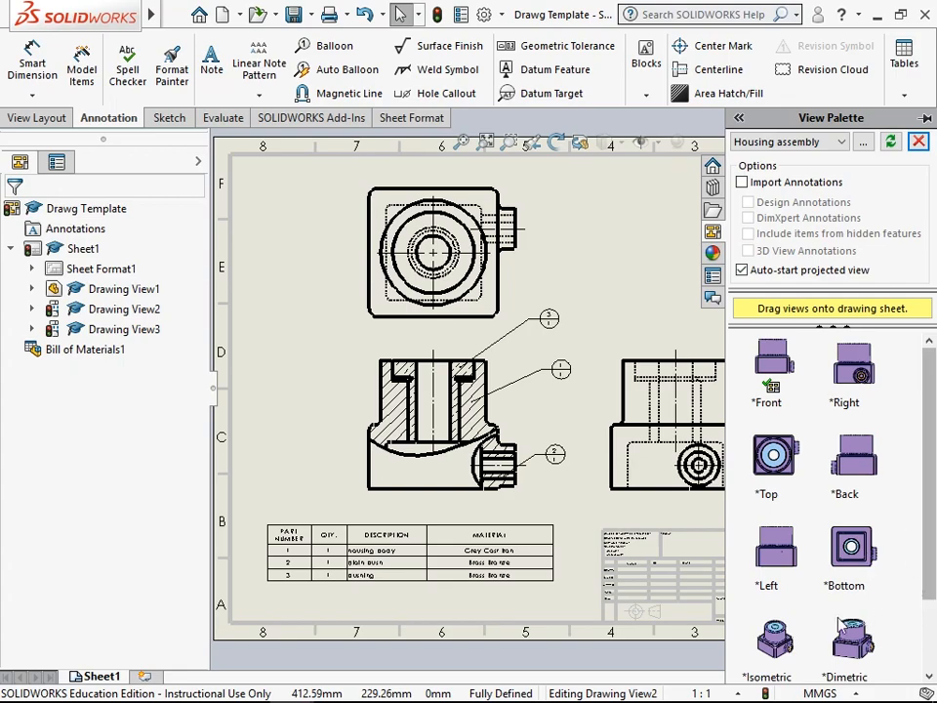
mouse_move(774, 639)
mouse_down()
mouse_move(681, 394)
mouse_move(736, 245)
mouse_move(784, 264)
mouse_move(791, 255)
mouse_up()
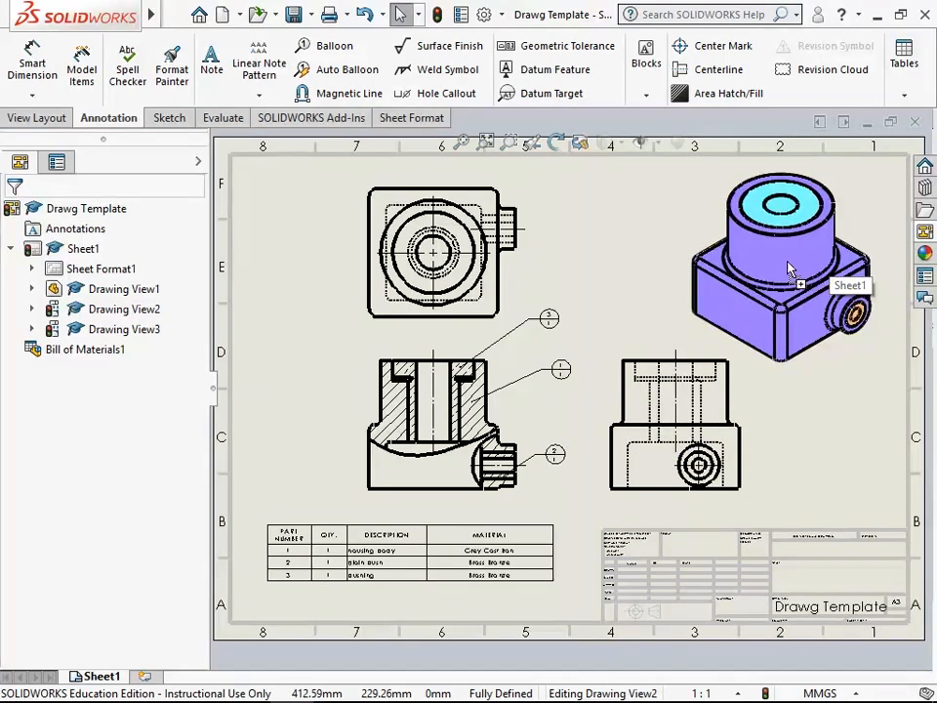
click(843, 406)
click(742, 332)
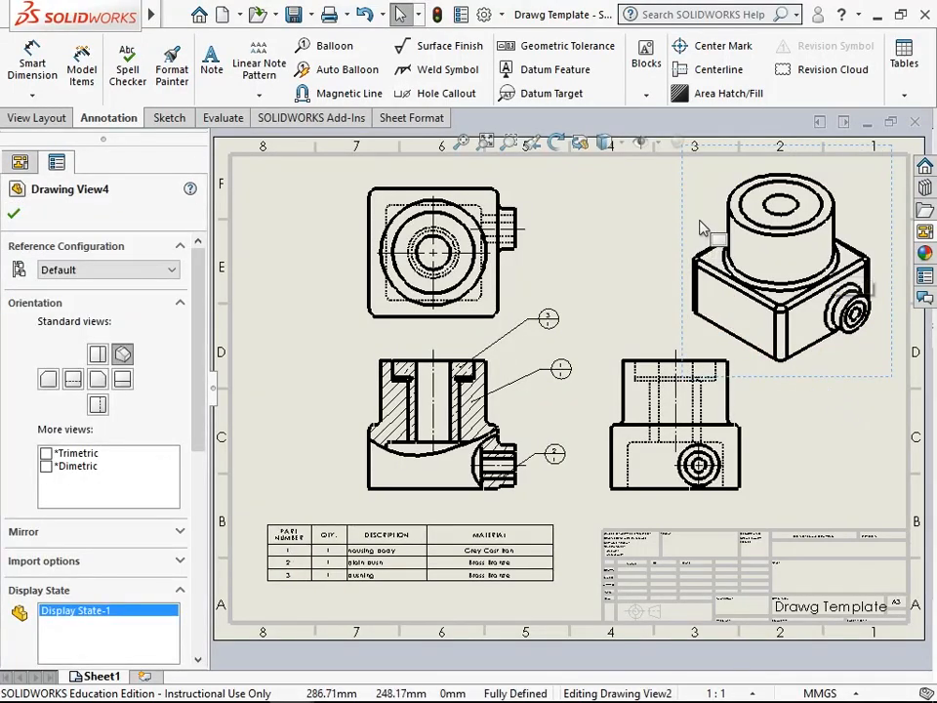
- Display the isometric view as Shaded With Edges and set its tangent edges to Tangent Edges With Font
scroll(107, 458, down, 5)
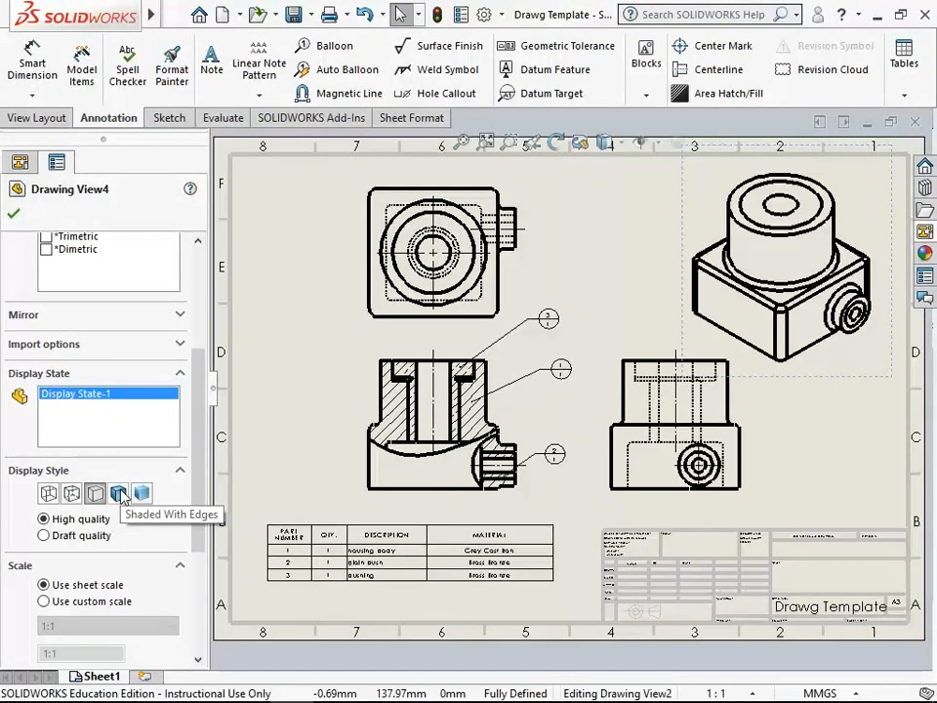
click(119, 494)
click(19, 161)
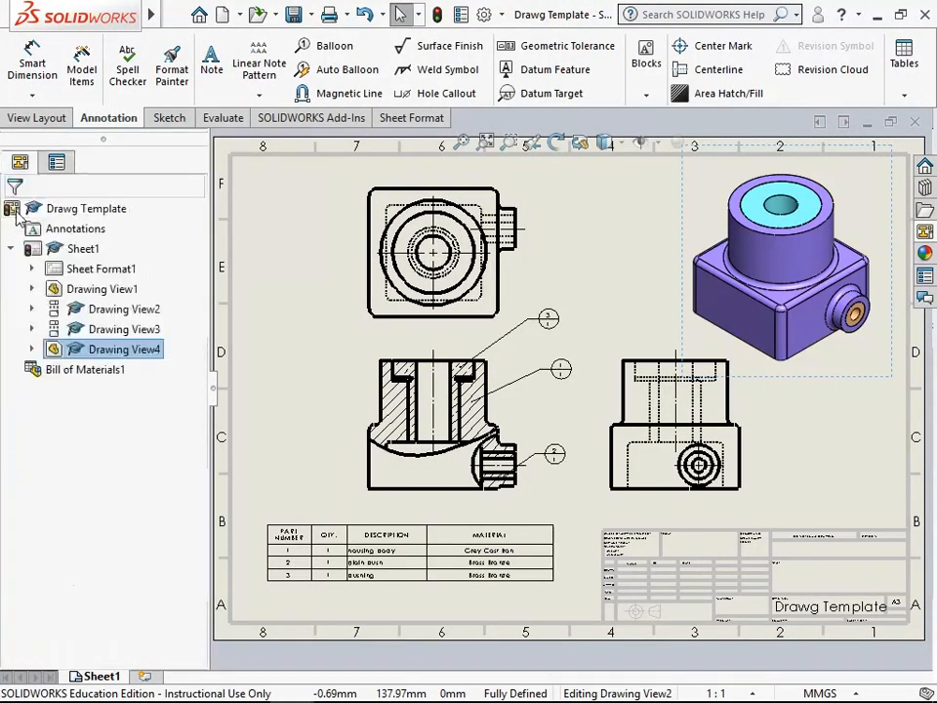
right_click(701, 223)
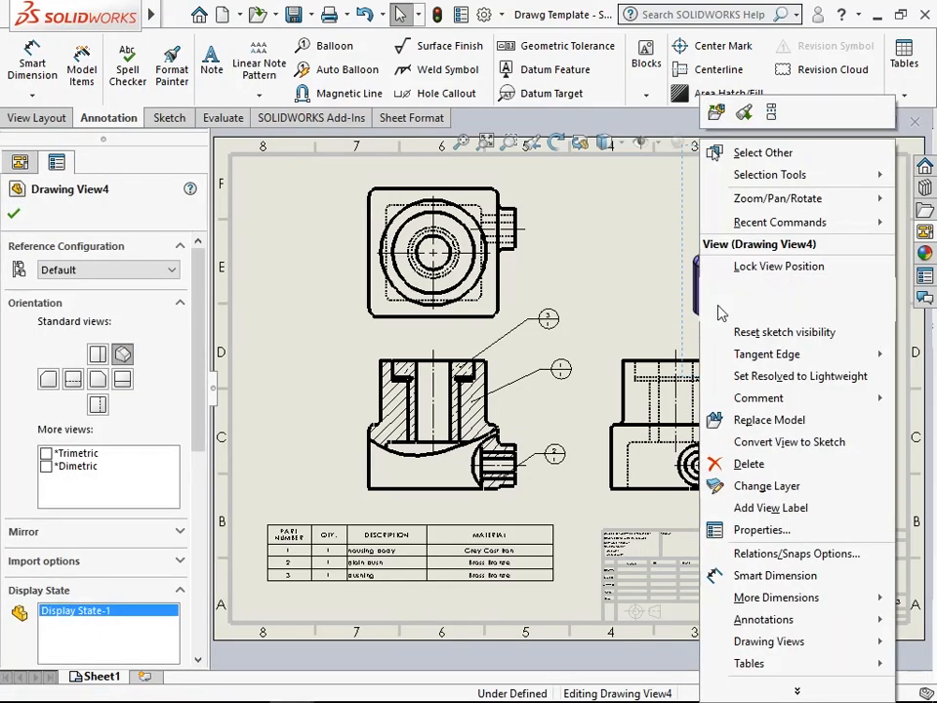
mouse_move(729, 359)
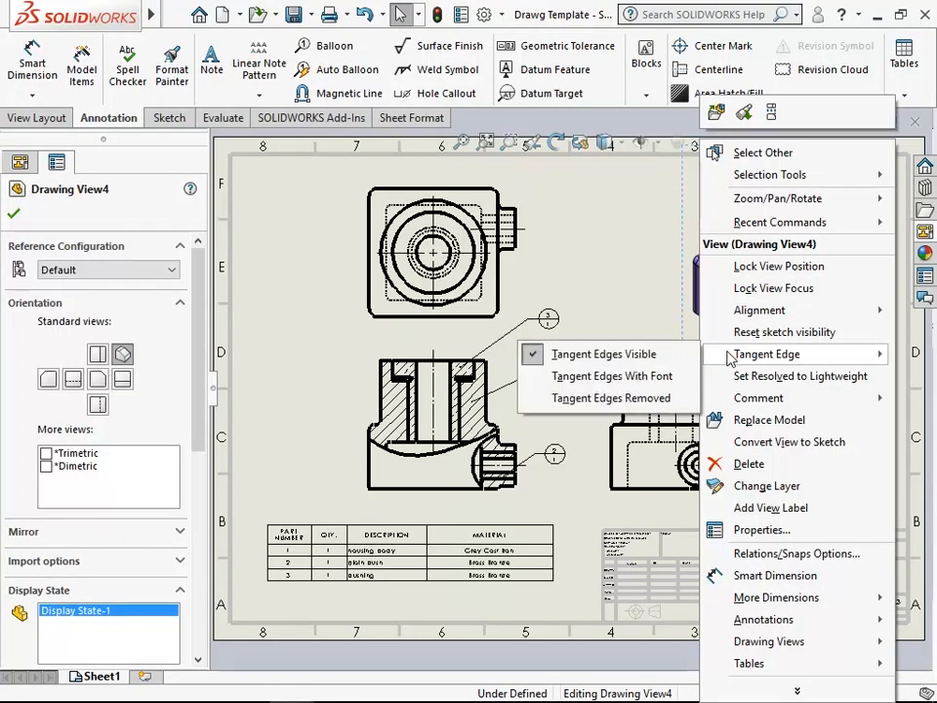
click(642, 380)
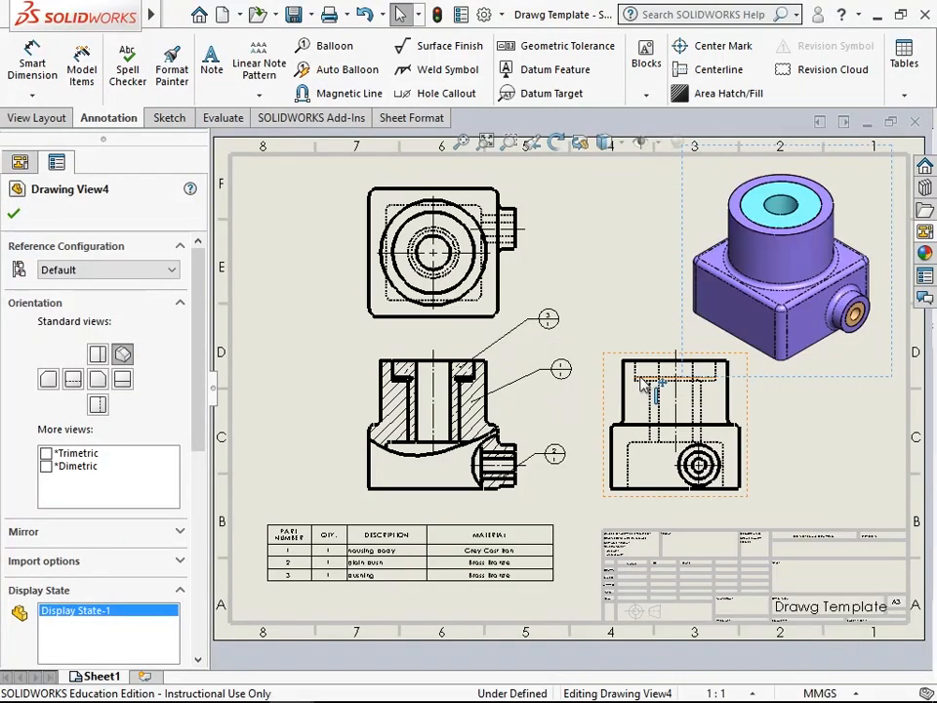
click(16, 214)
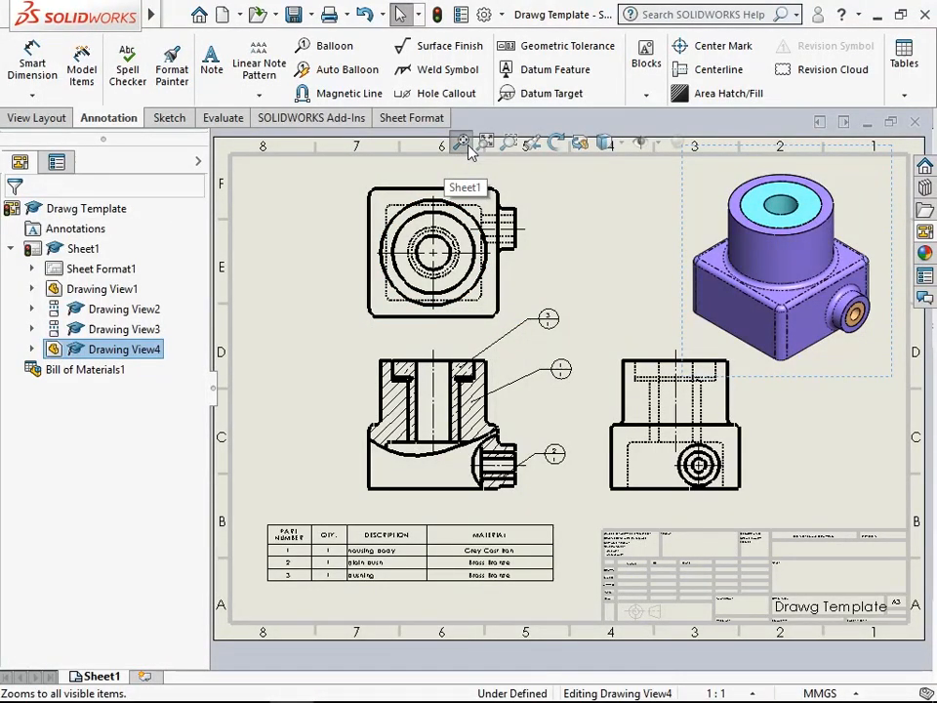
- Narrow the MATERIAL and DESCRIPTION columns of the bill of materials to fit their text
scroll(415, 524, down, 5)
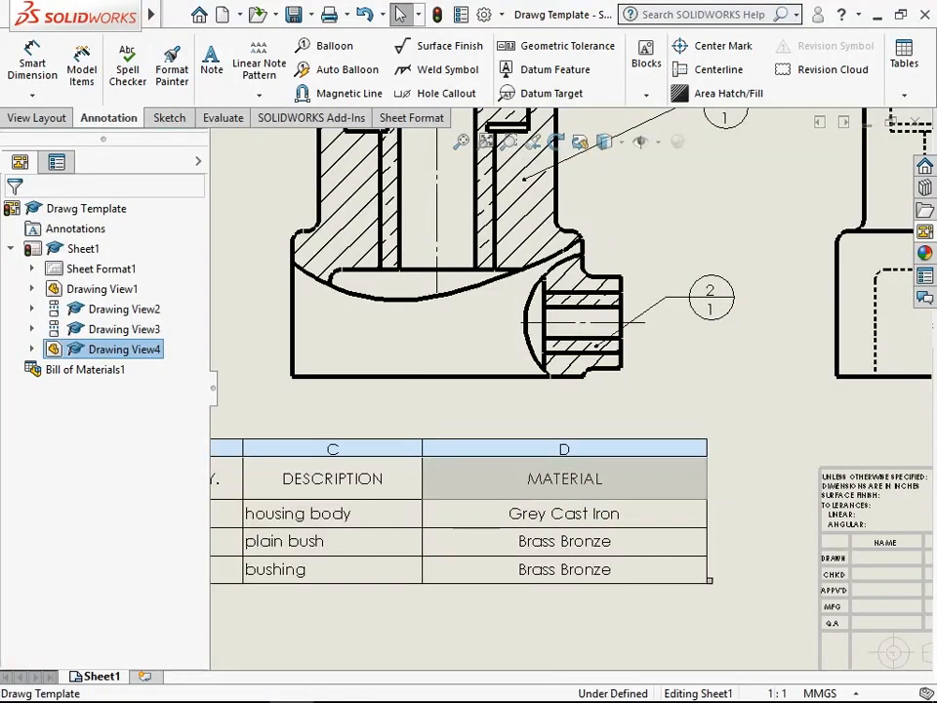
click(624, 556)
scroll(556, 547, up, 3)
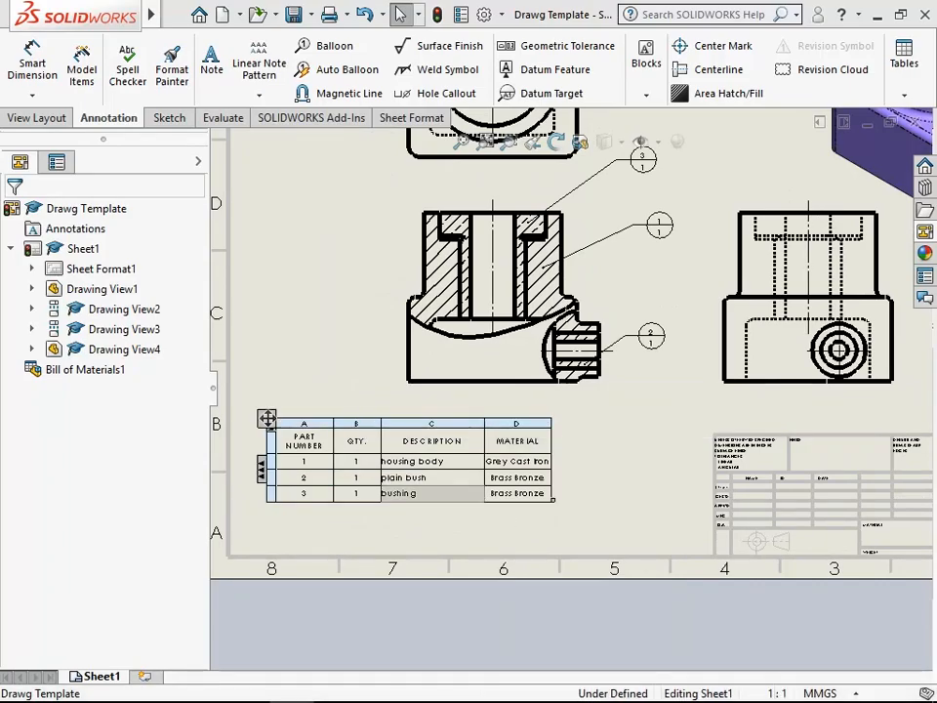
click(483, 514)
scroll(474, 479, down, 4)
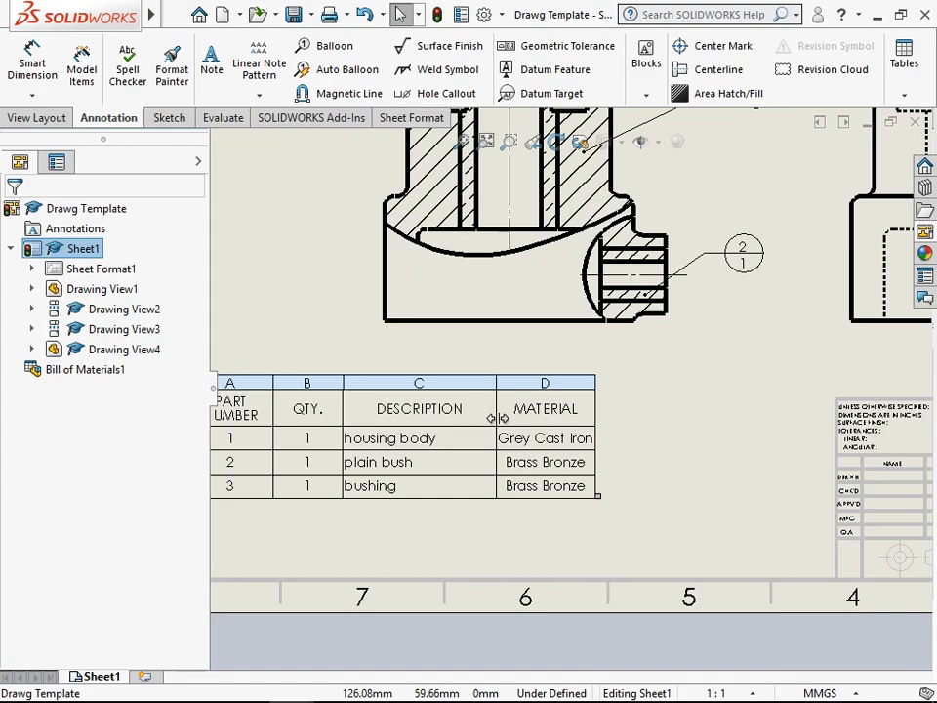
drag(497, 417, 437, 419)
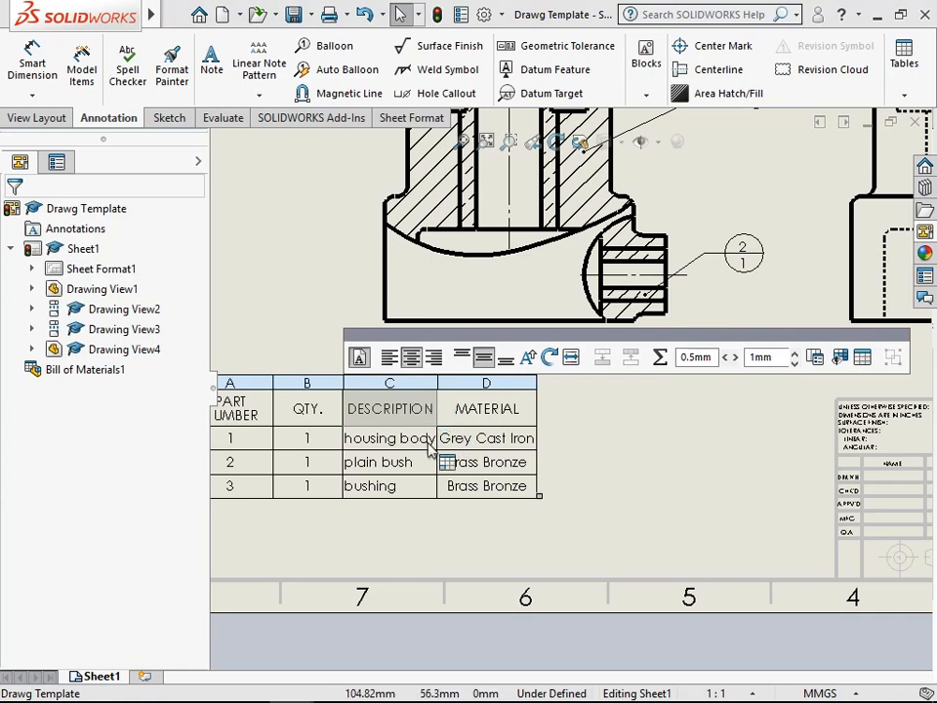
click(377, 554)
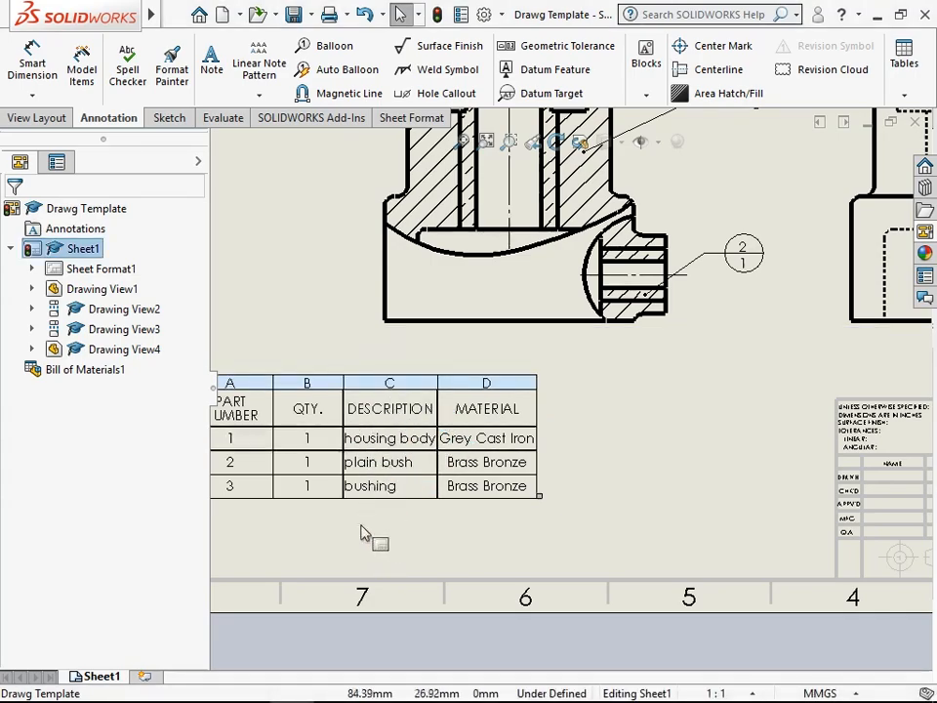
- Fit the QTY. and PART NUMBER columns of the bill of materials to the width of their text
scroll(370, 531, up, 3)
scroll(377, 415, down, 2)
scroll(377, 415, down, 1)
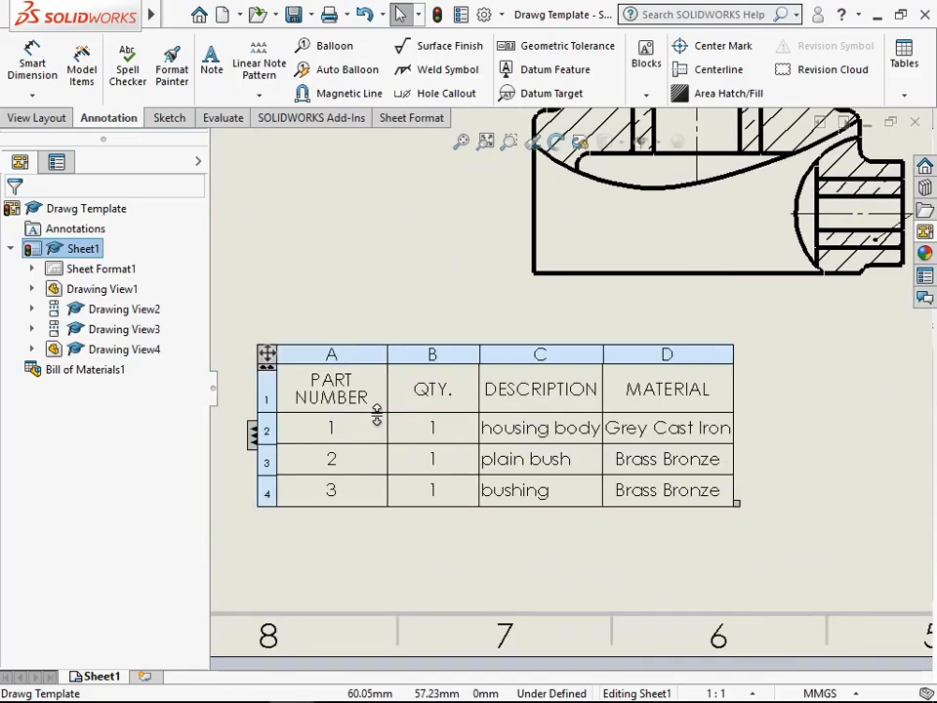
double_click(479, 400)
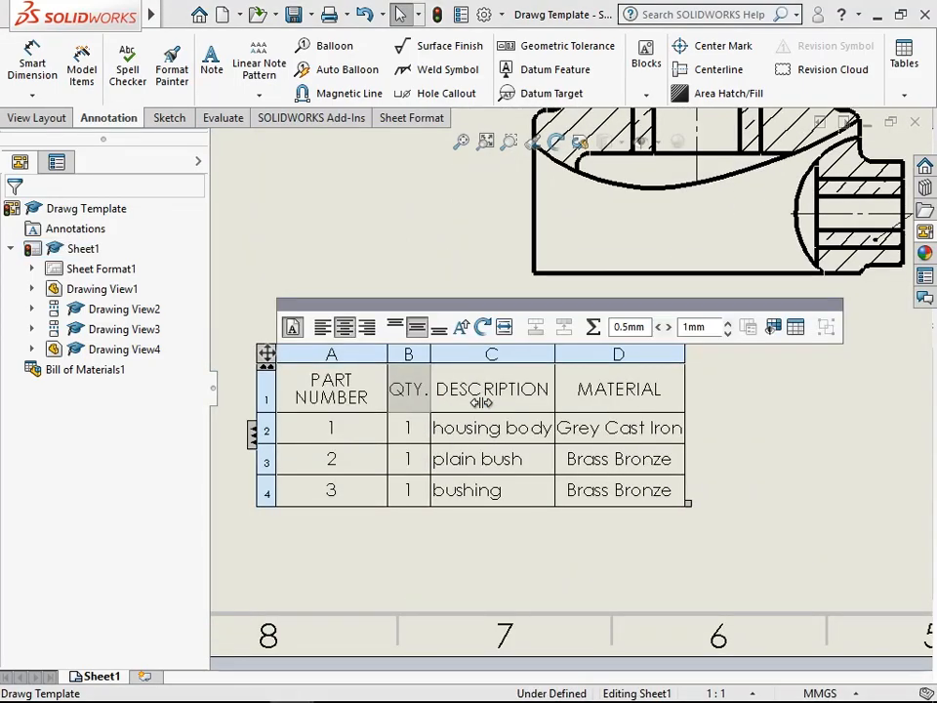
double_click(389, 398)
click(397, 562)
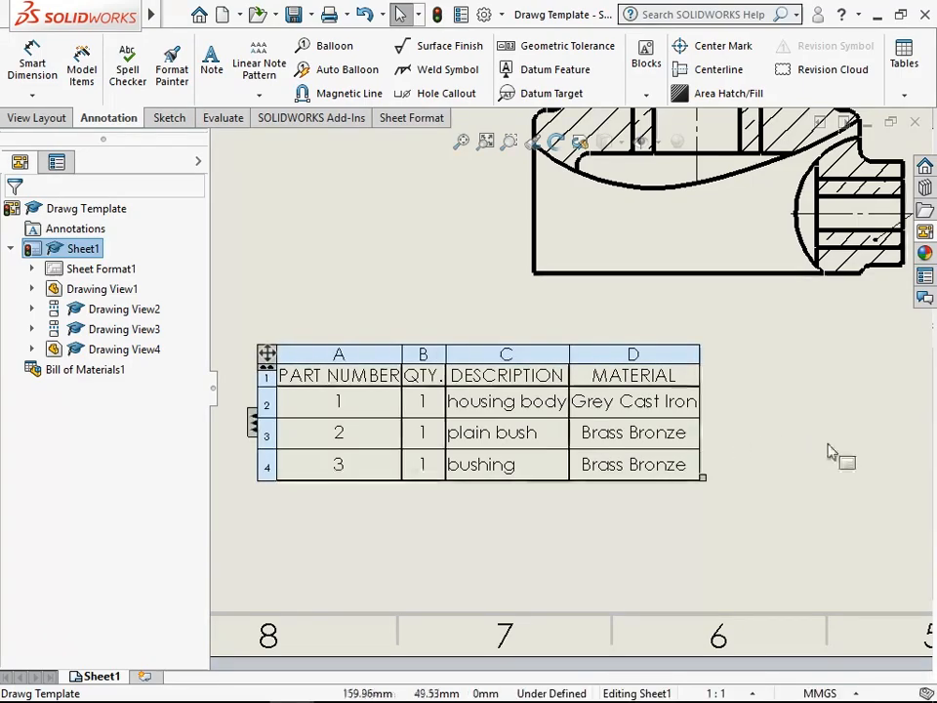
- Change the housing body's material in the bill of materials to Cast Iron, keeping the link to the model property
scroll(815, 390, up, 5)
scroll(703, 334, down, 4)
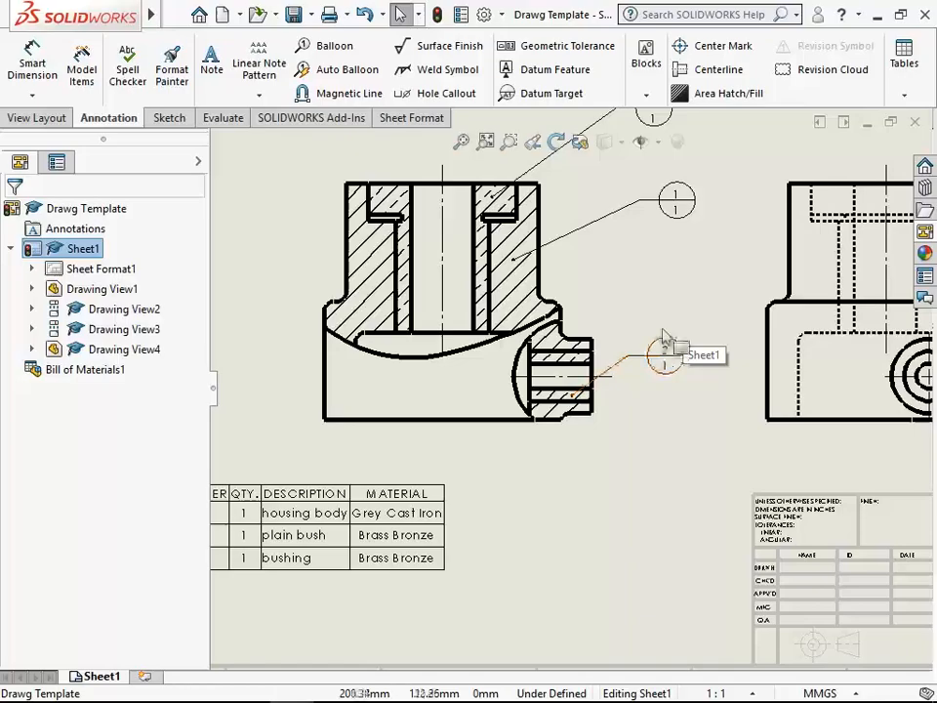
scroll(634, 235, up, 2)
scroll(302, 556, down, 5)
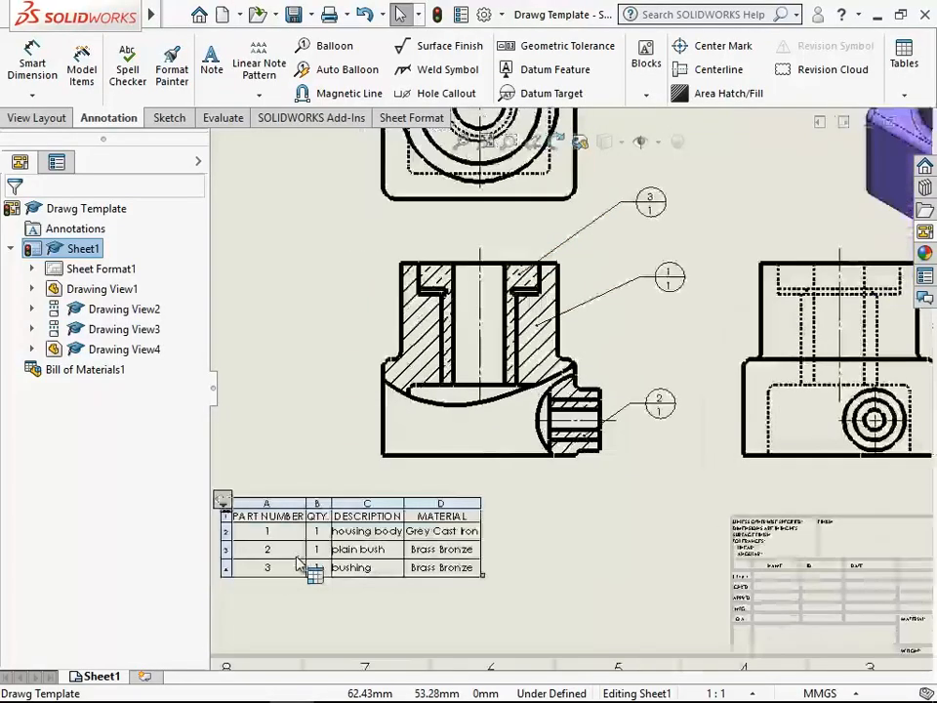
click(393, 527)
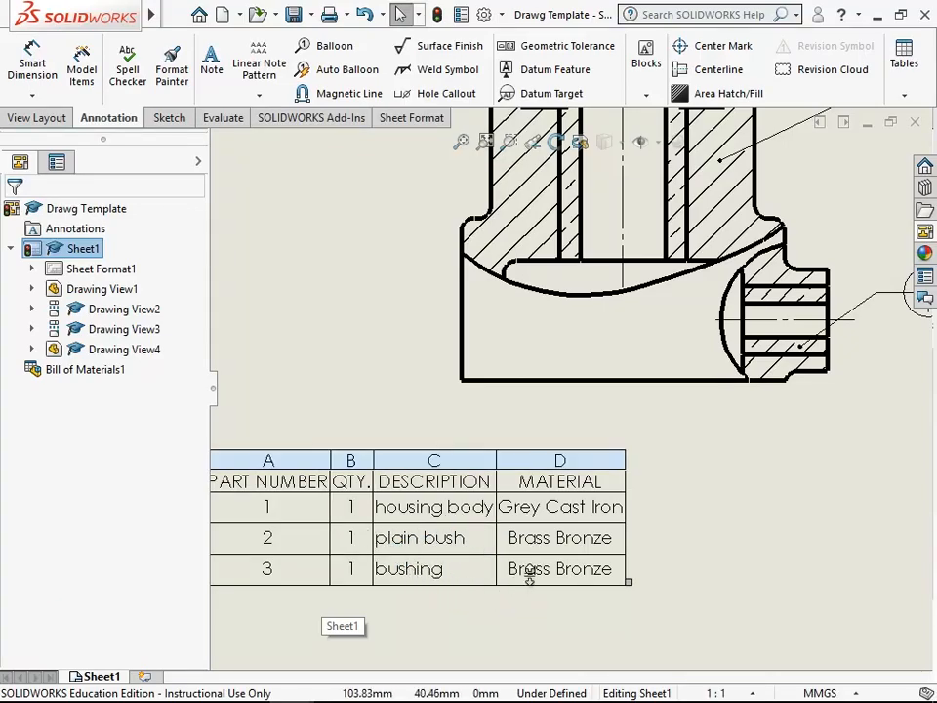
double_click(561, 516)
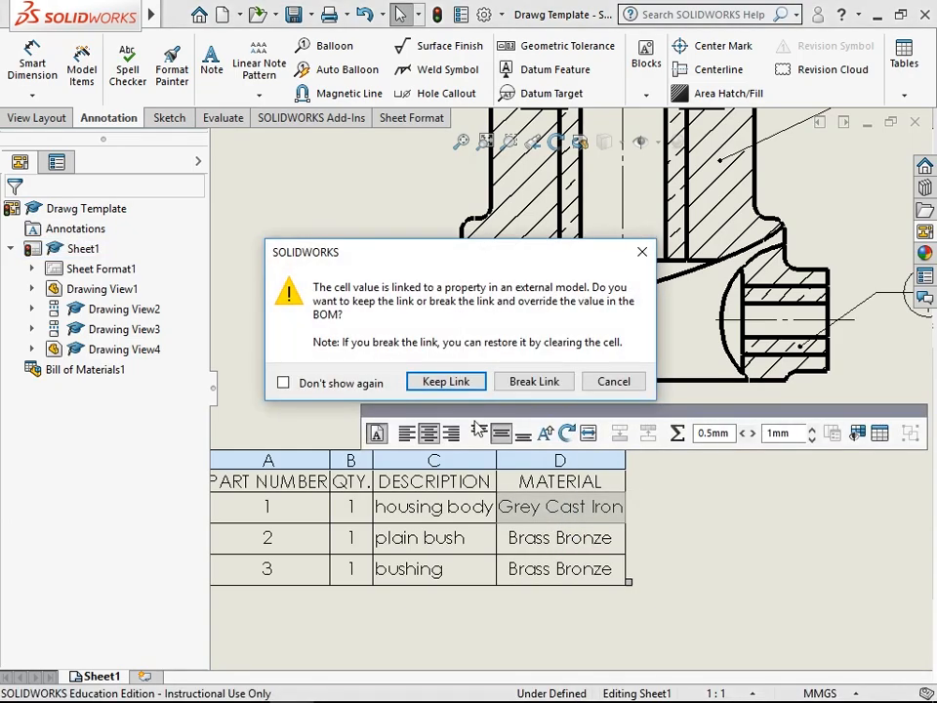
click(445, 381)
double_click(522, 514)
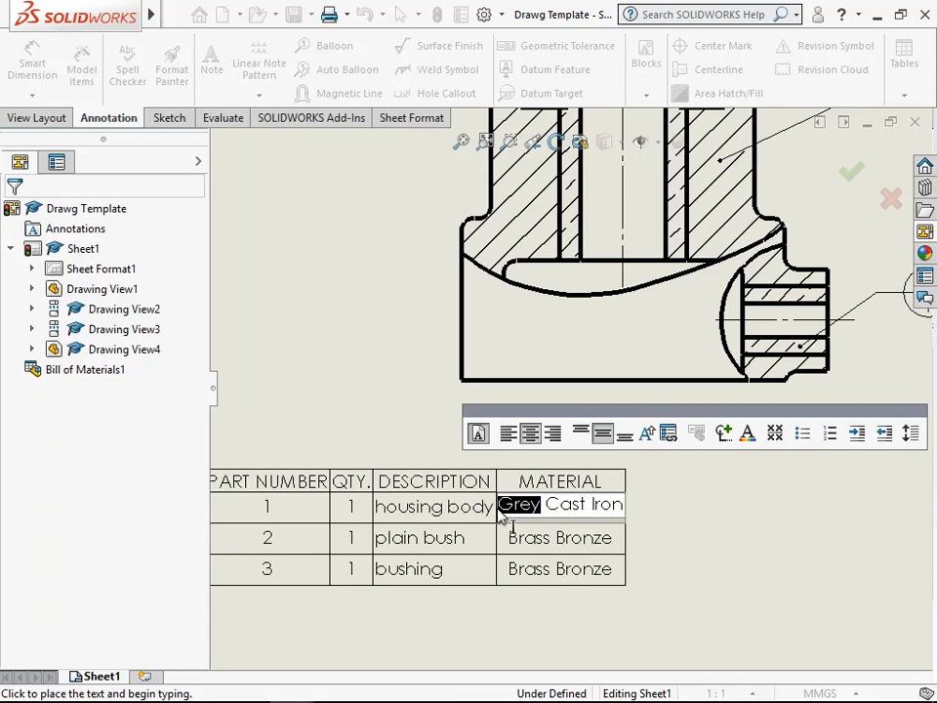
key(Delete)
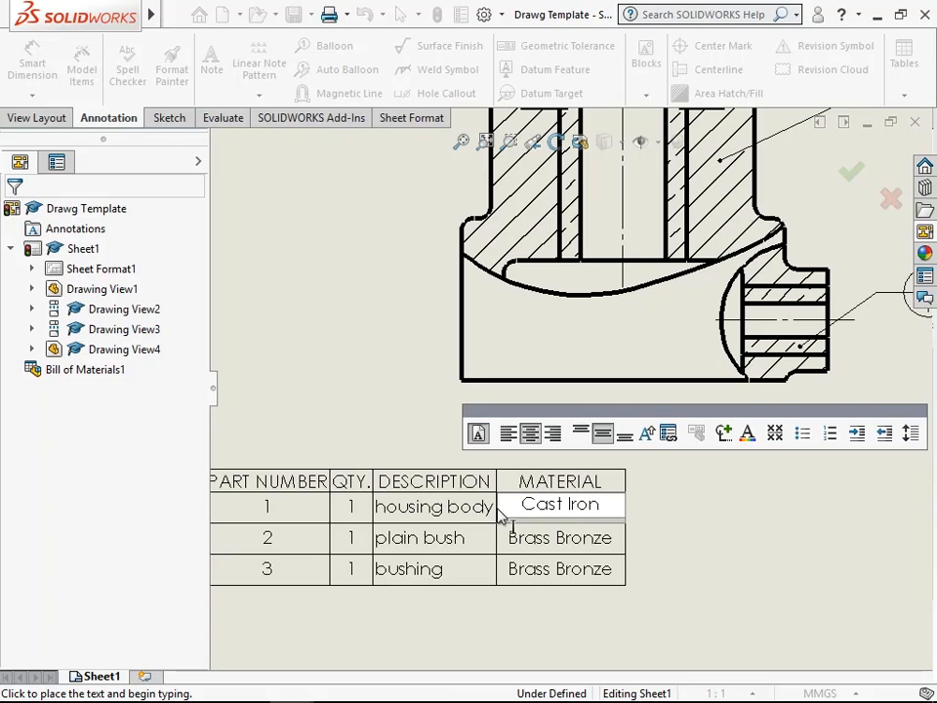
click(690, 560)
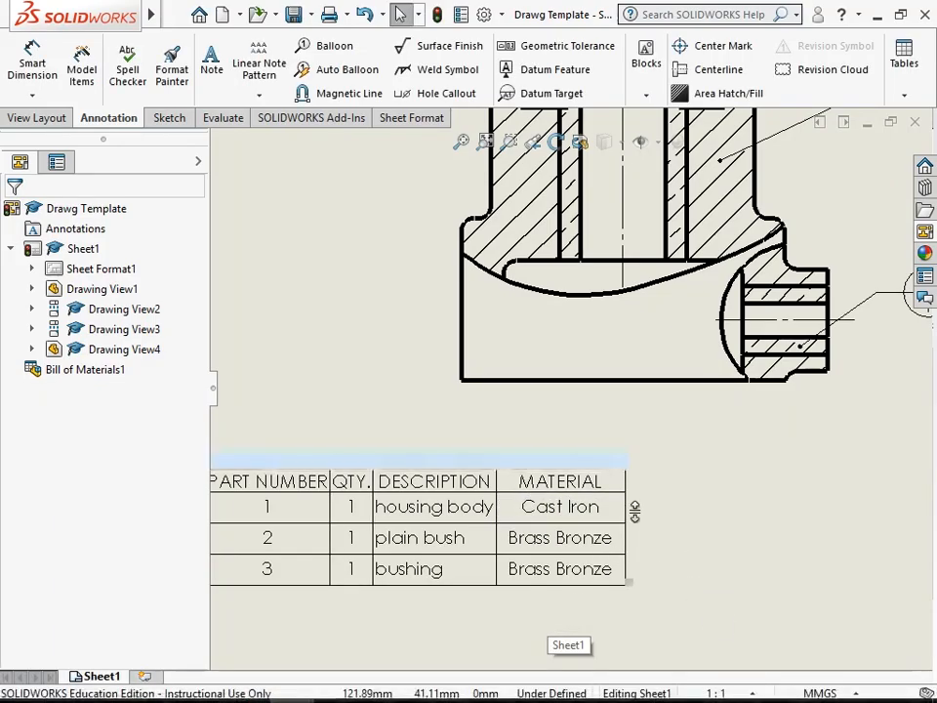
- Dimension the housing's overall height in the front view from bottom to top edge, placing it left of the view
click(462, 142)
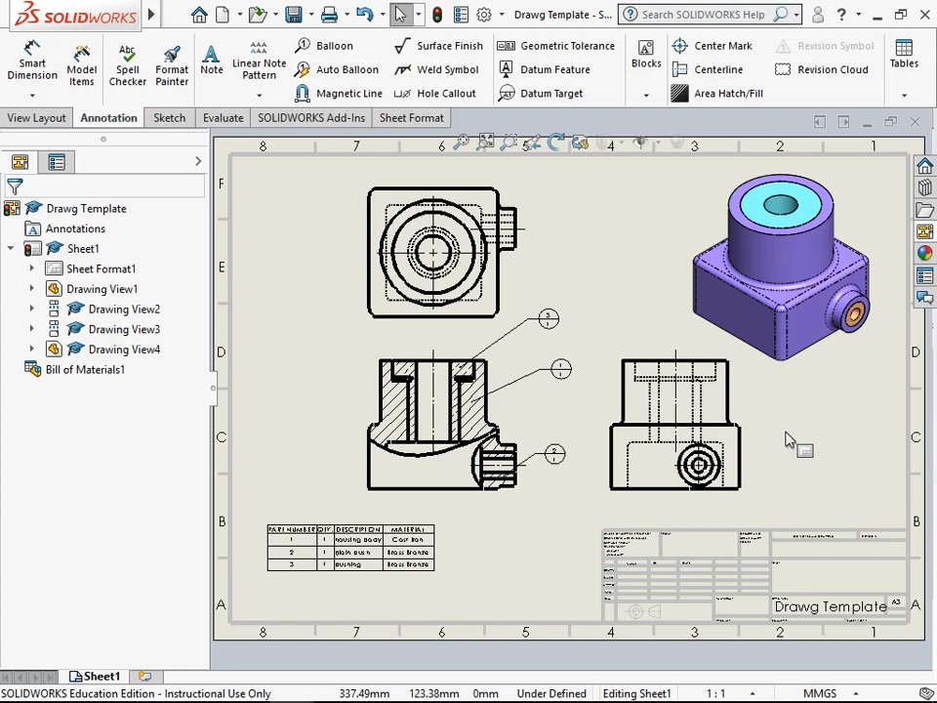
click(169, 118)
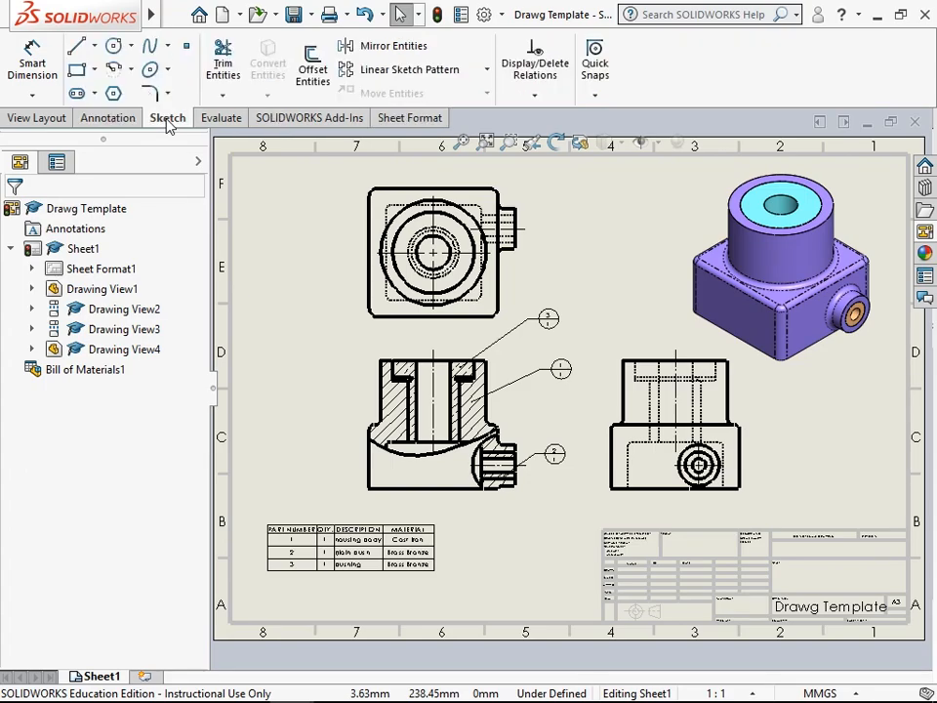
click(31, 58)
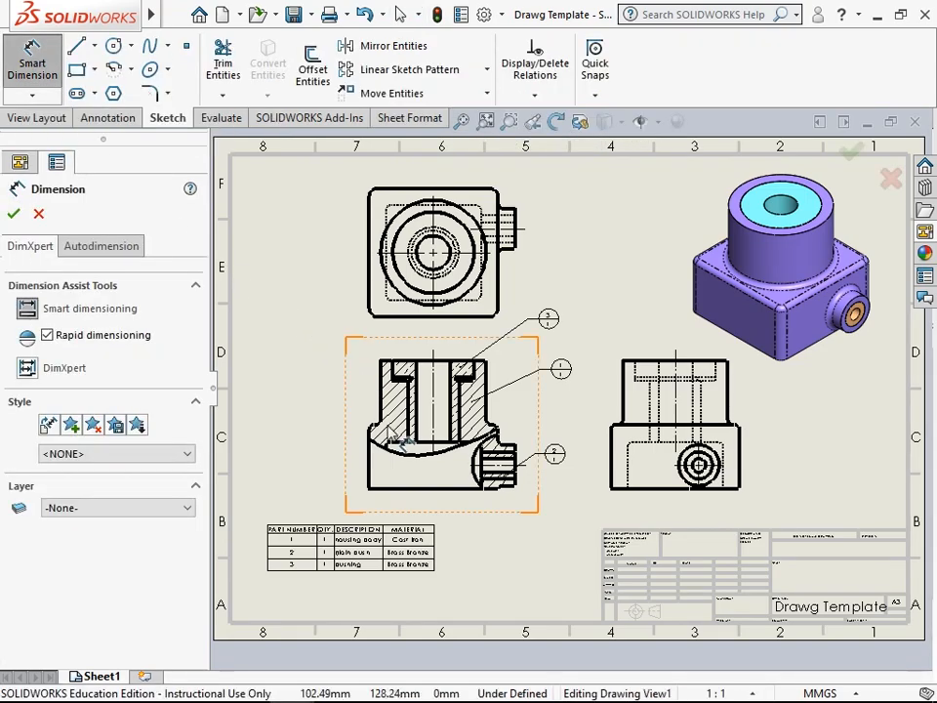
click(406, 489)
scroll(403, 370, down, 5)
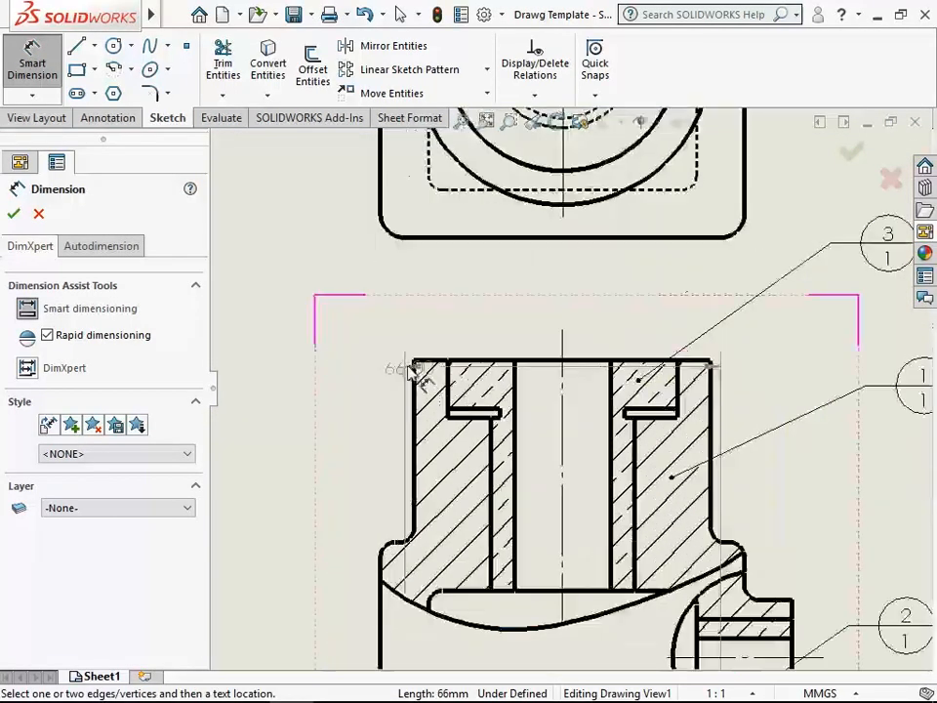
scroll(429, 371, up, 5)
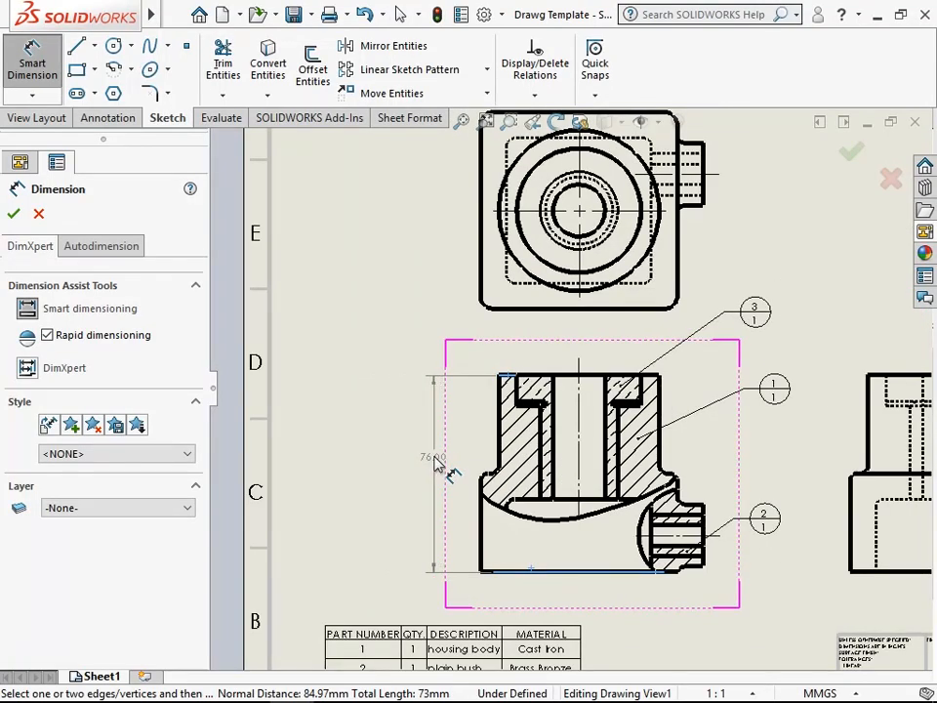
click(430, 457)
- Dimension the overall width in the front view from the housing's left edge to the side boss's end face, placing it below the view
scroll(556, 583, down, 2)
scroll(483, 517, up, 2)
scroll(483, 517, down, 2)
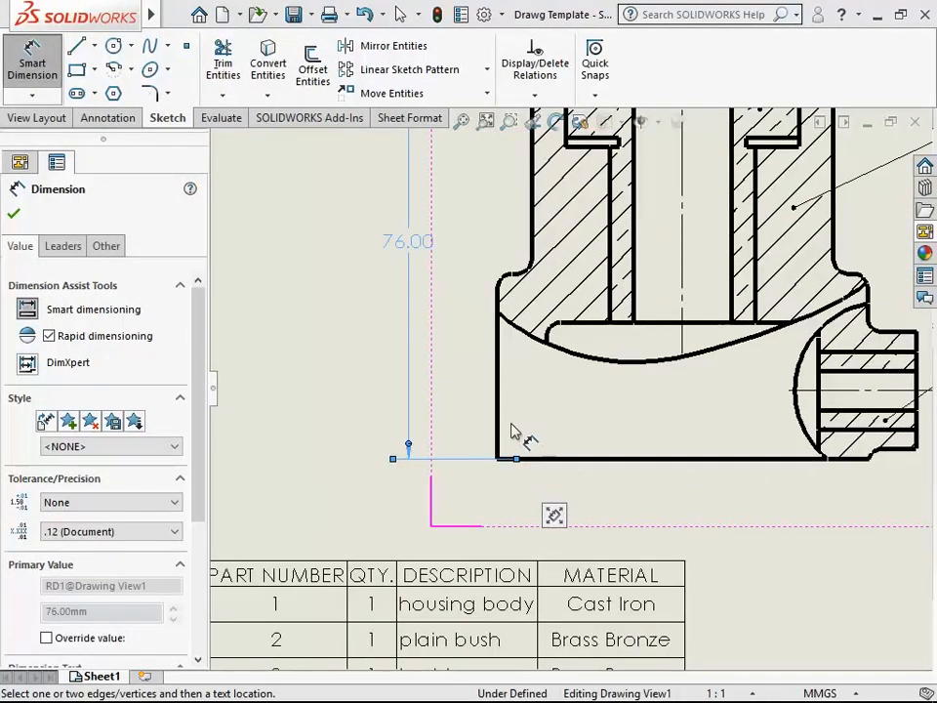
click(498, 301)
scroll(662, 481, up, 2)
scroll(688, 415, down, 4)
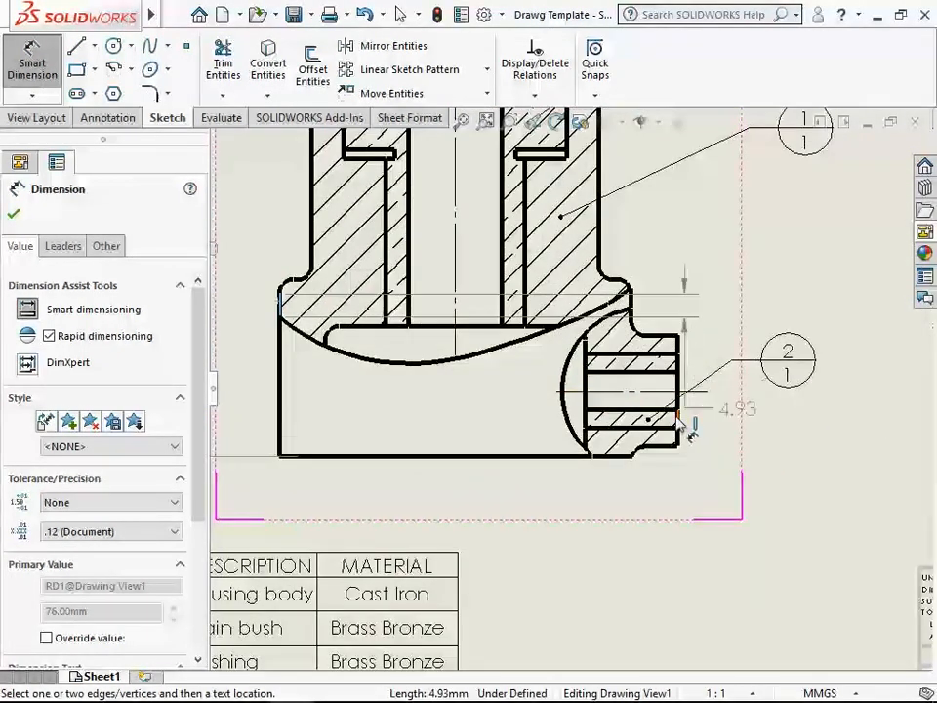
click(679, 392)
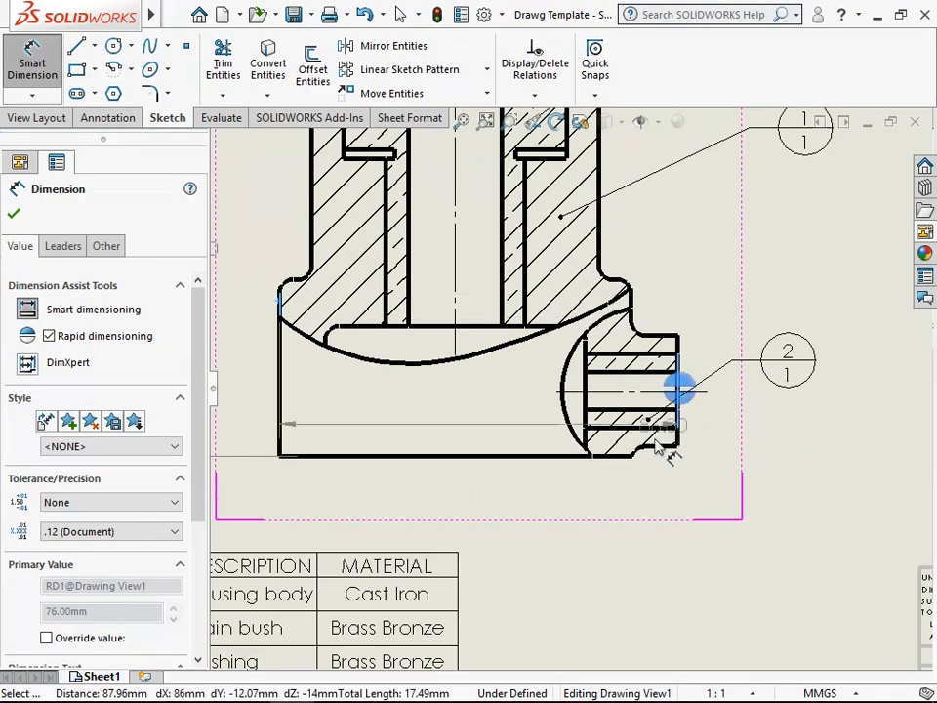
click(482, 496)
- Dimension the housing body's depth between its outer horizontal edges in the top view, placing it left of the view, and finish dimensioning
scroll(541, 489, up, 4)
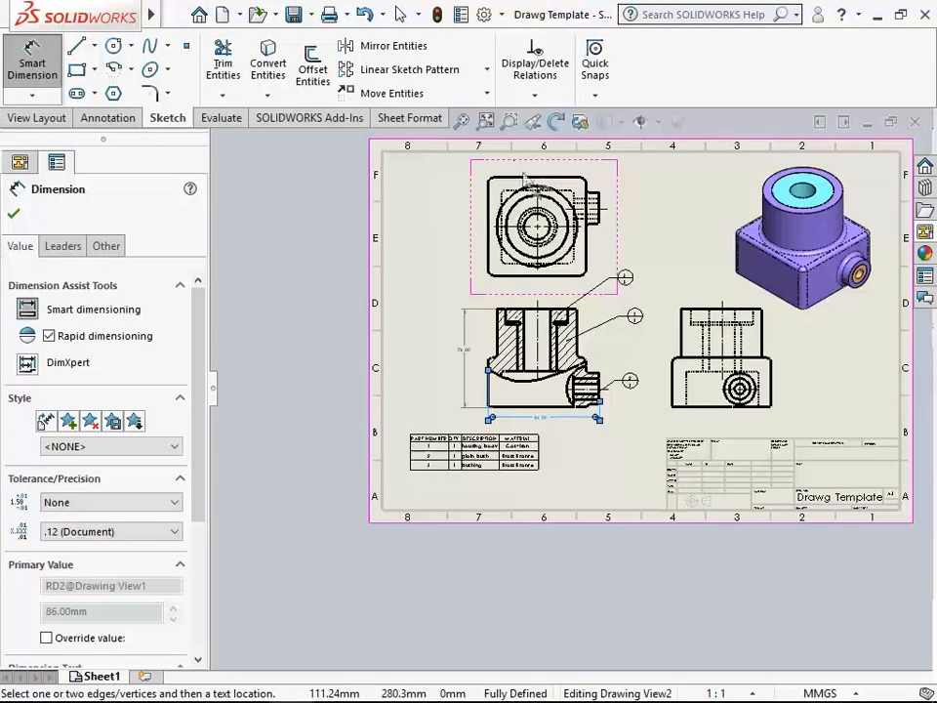
scroll(534, 198, down, 3)
scroll(535, 198, down, 2)
click(501, 233)
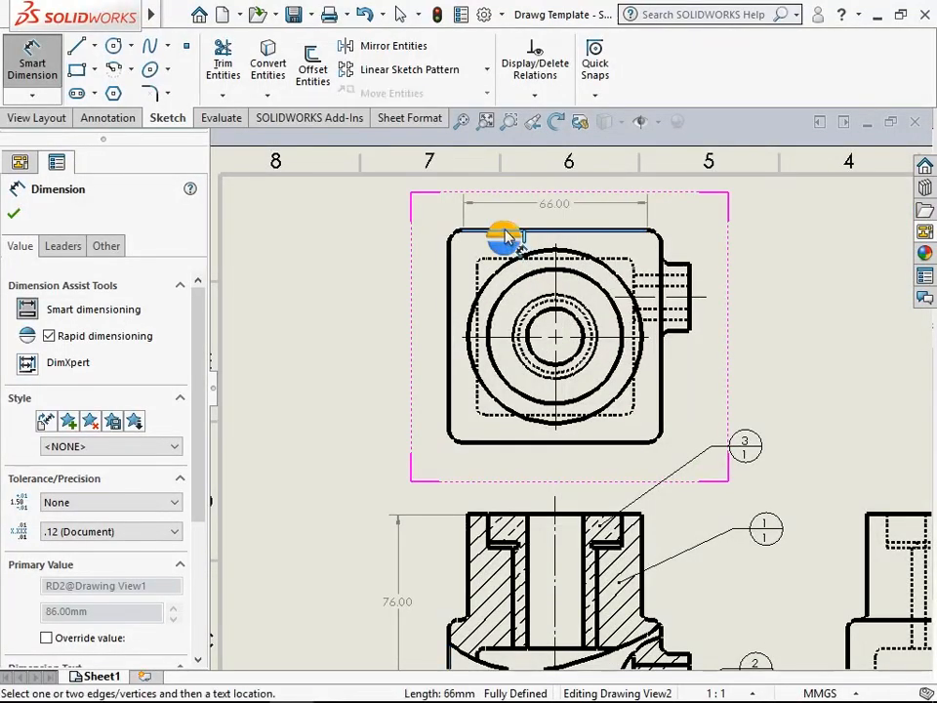
click(493, 442)
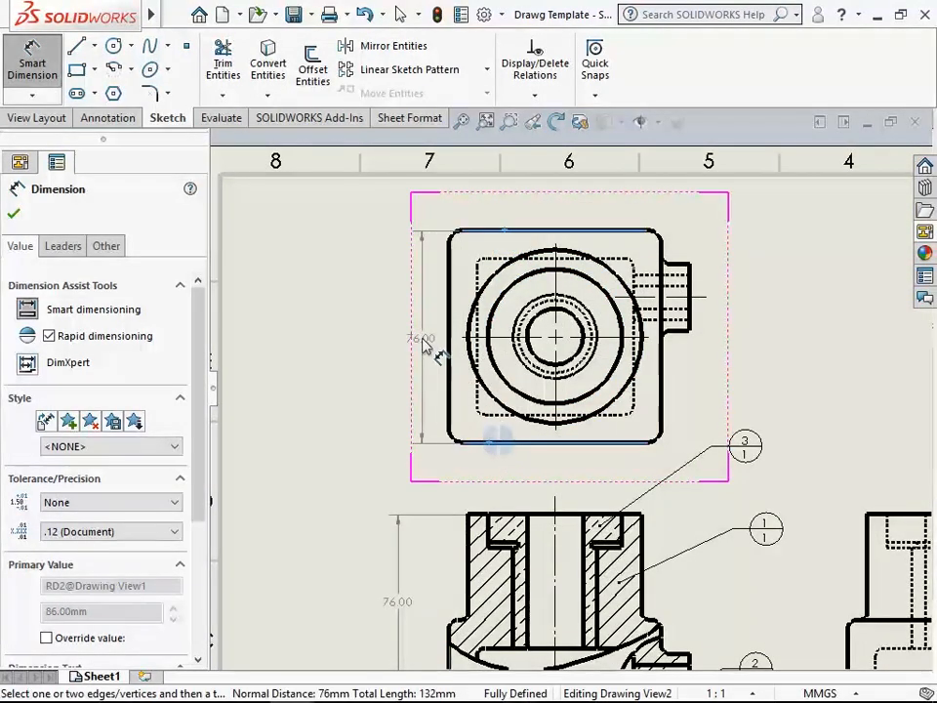
click(408, 333)
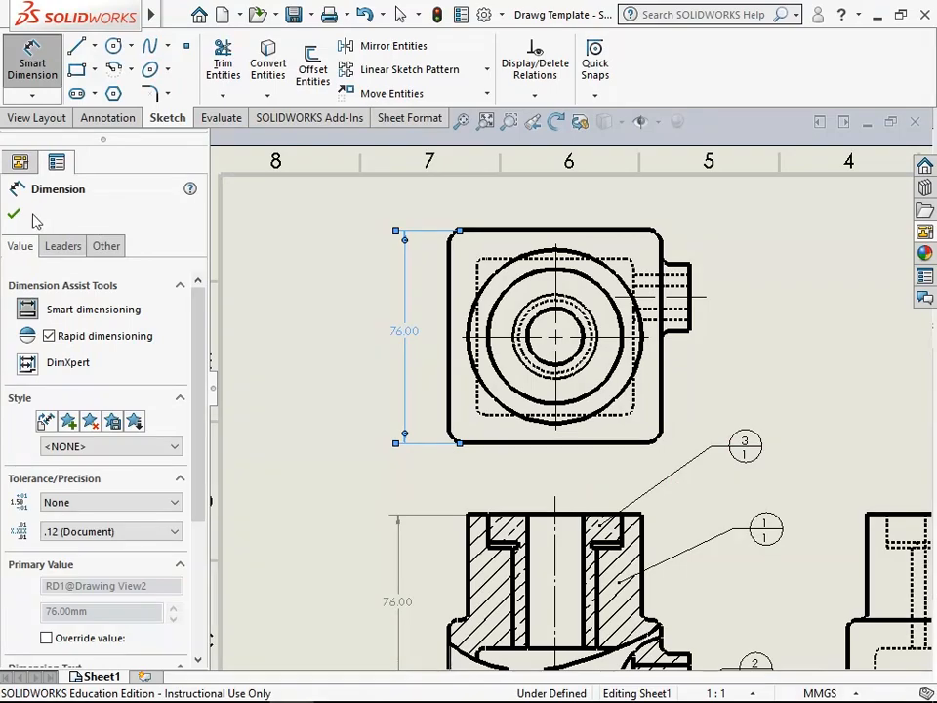
click(15, 213)
click(88, 247)
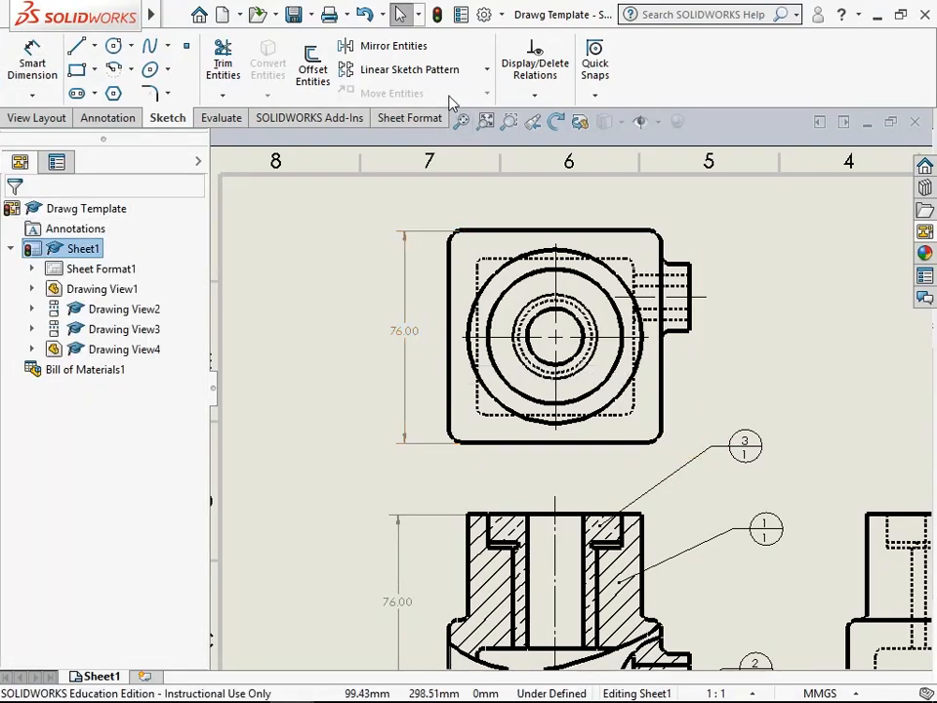
- Set the document's primary dimension precision to None so dimensions use no decimal places
click(483, 14)
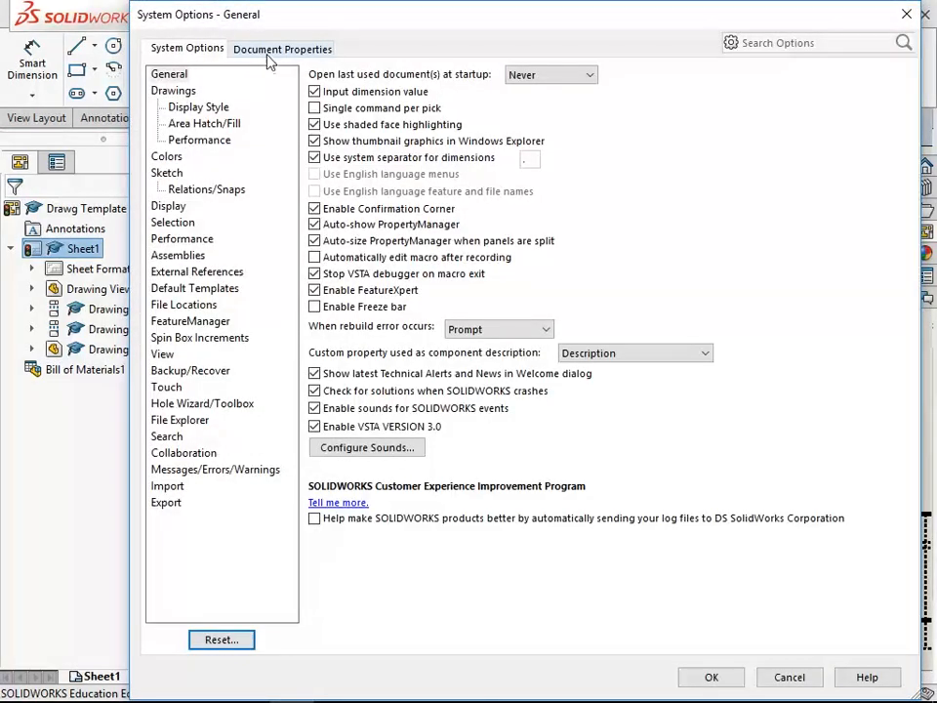
click(273, 47)
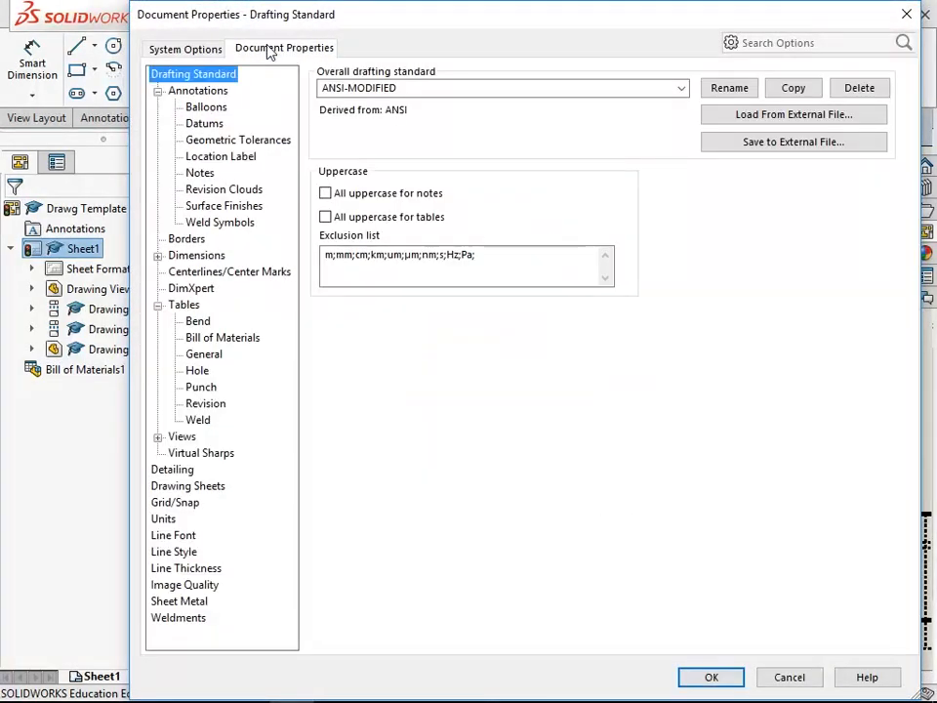
click(200, 256)
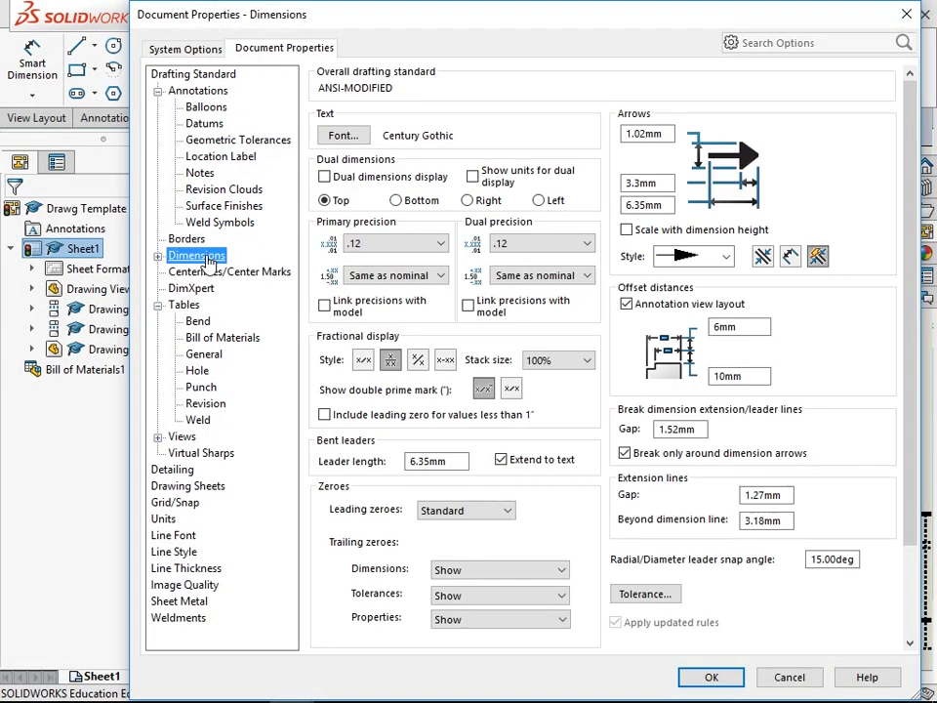
click(393, 243)
click(383, 256)
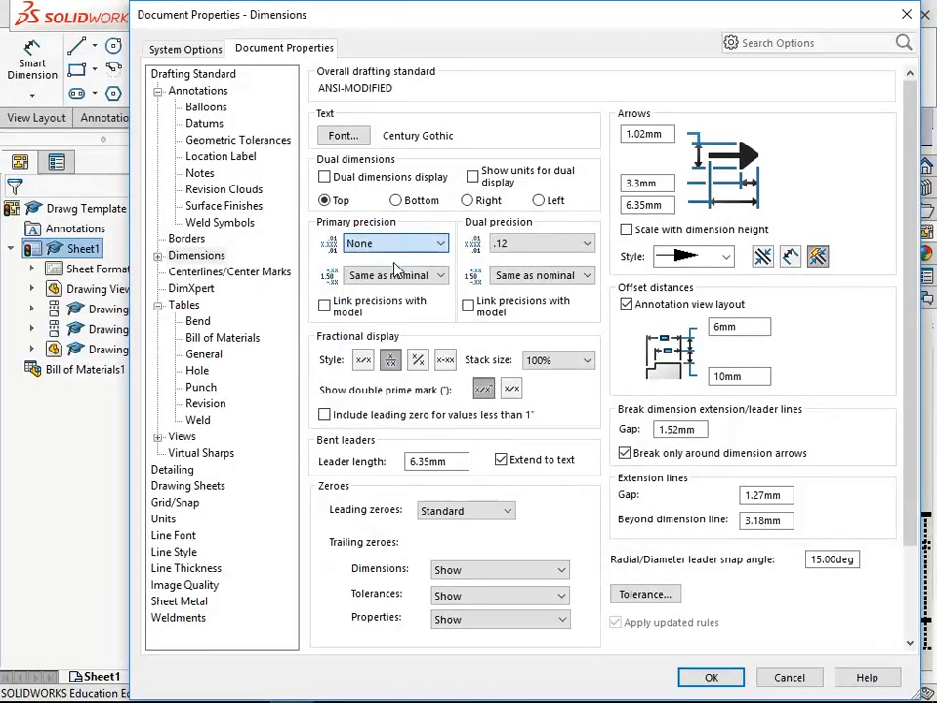
click(711, 676)
- Display the Layer toolbar in the drawing environment
scroll(571, 380, up, 5)
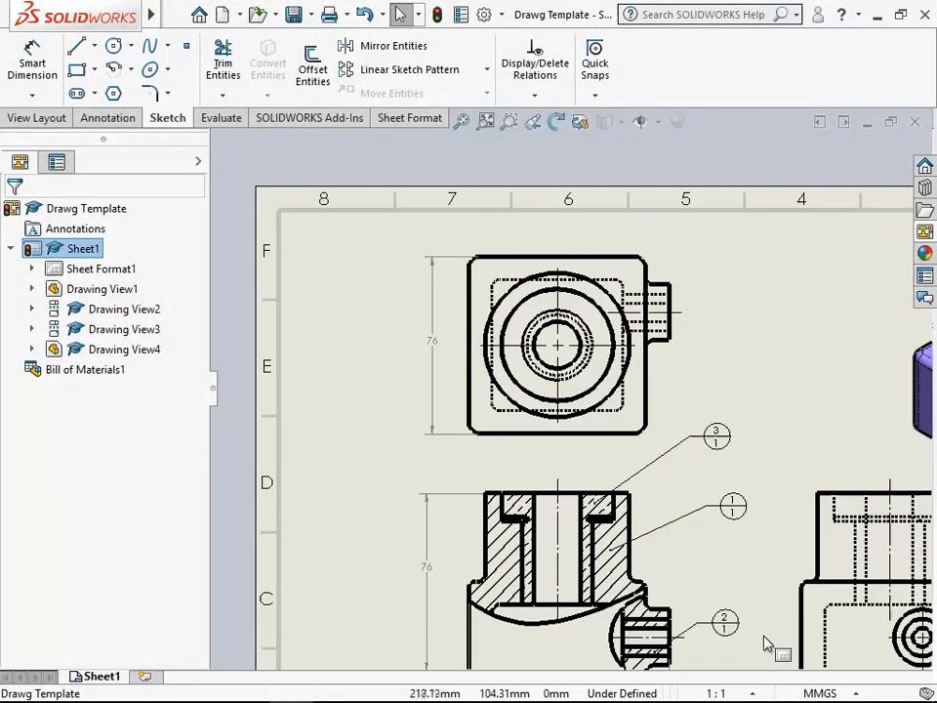
click(461, 121)
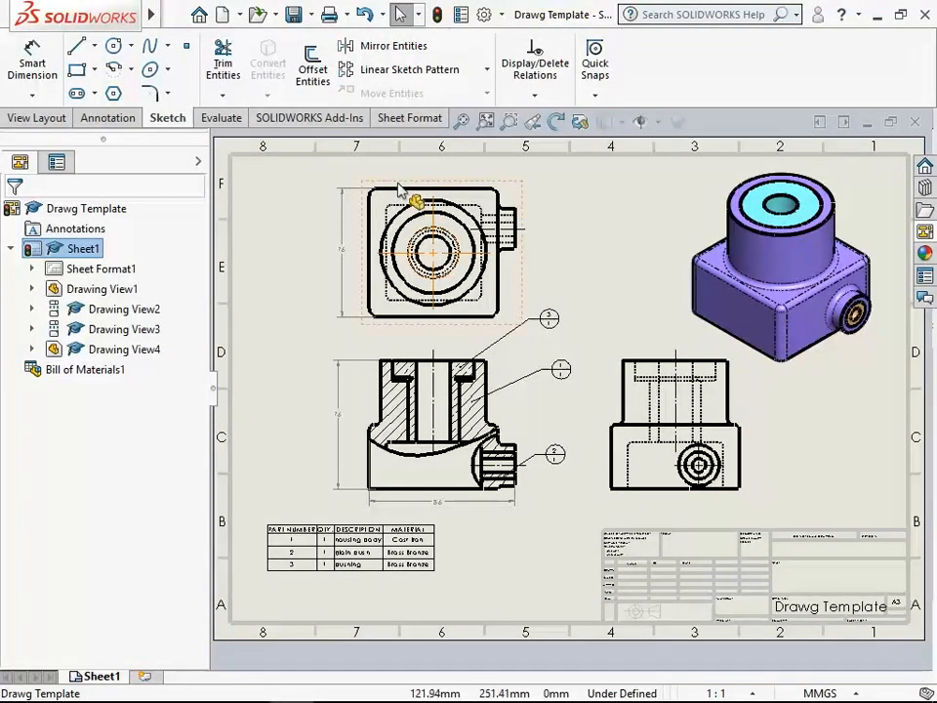
mouse_move(136, 15)
click(259, 18)
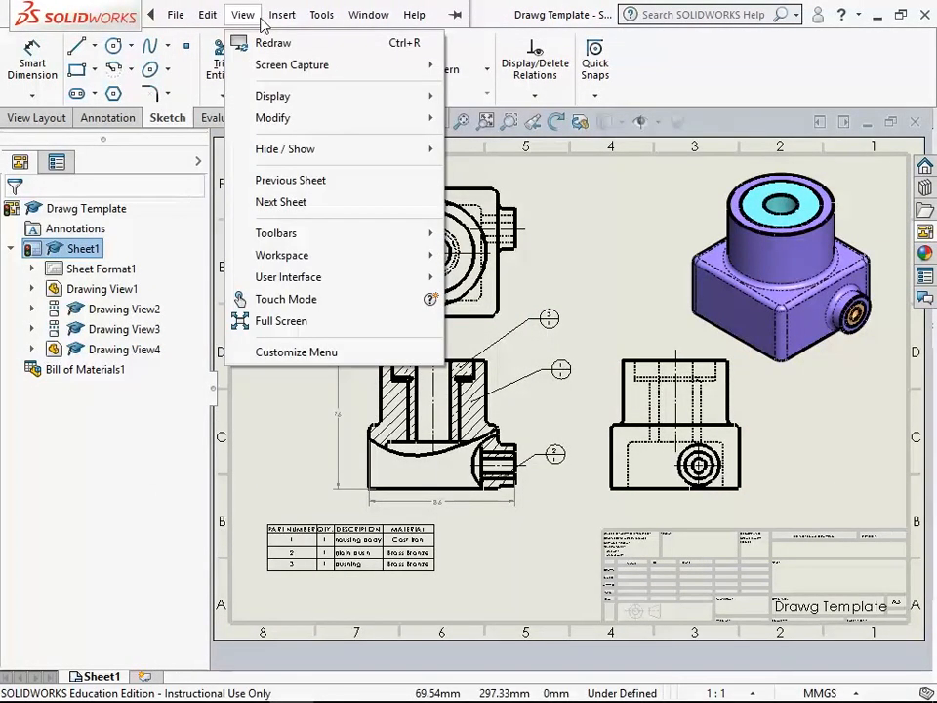
mouse_move(271, 21)
mouse_move(243, 16)
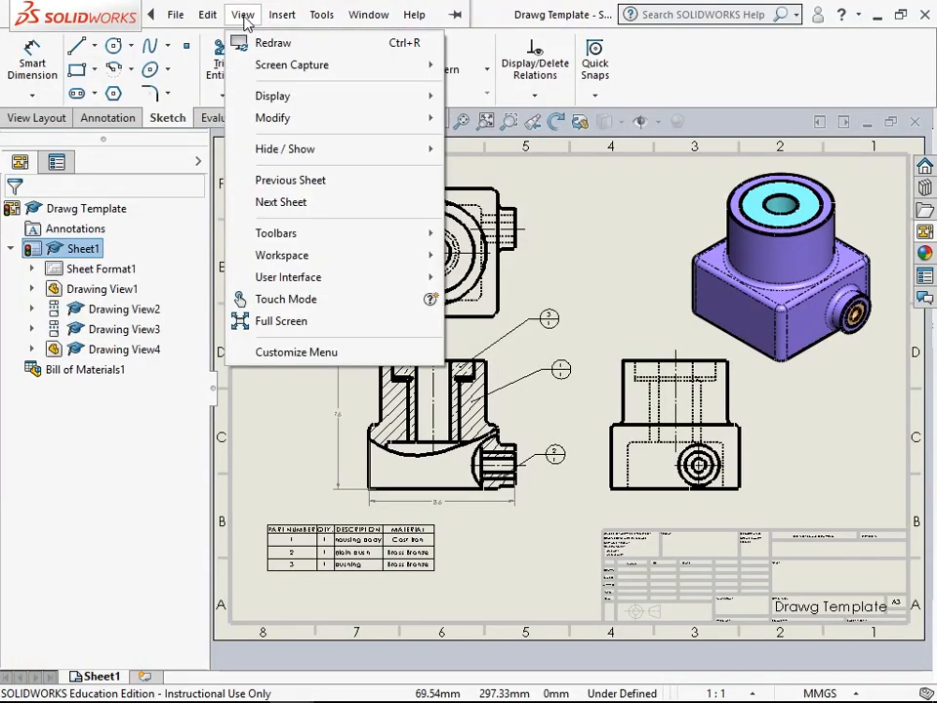
mouse_move(293, 234)
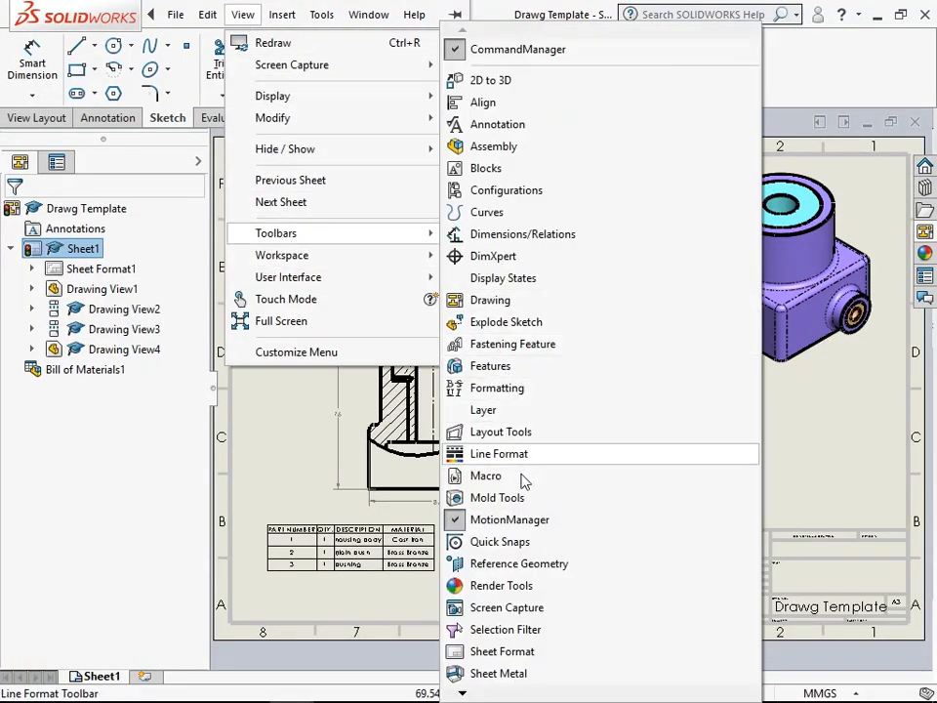
click(507, 412)
- Open the layer manager and create a layer named DIMENSION with red as its colour
click(354, 612)
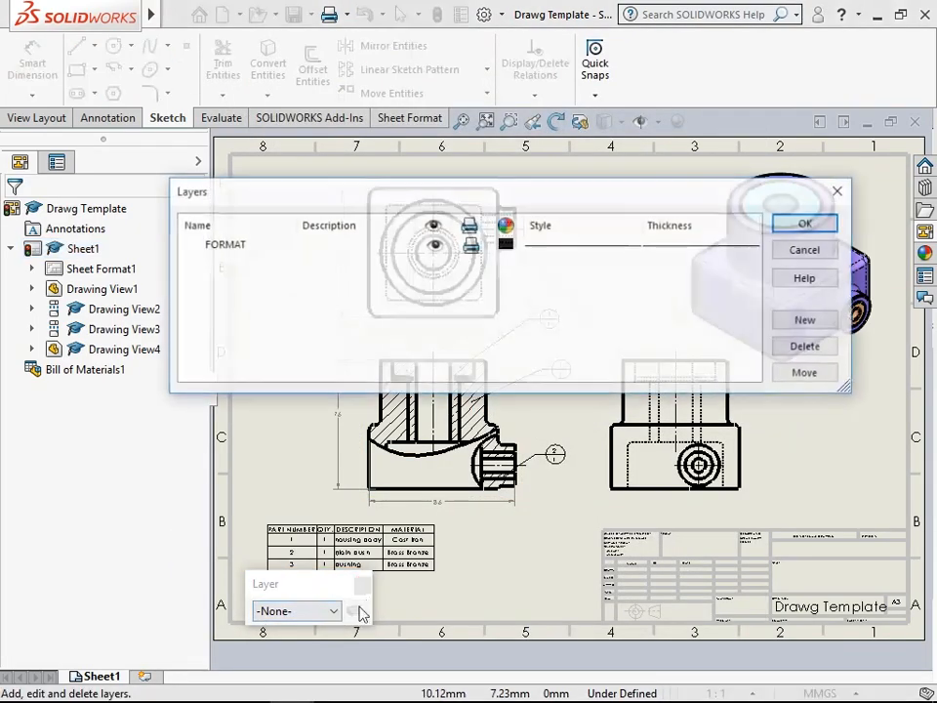
click(806, 322)
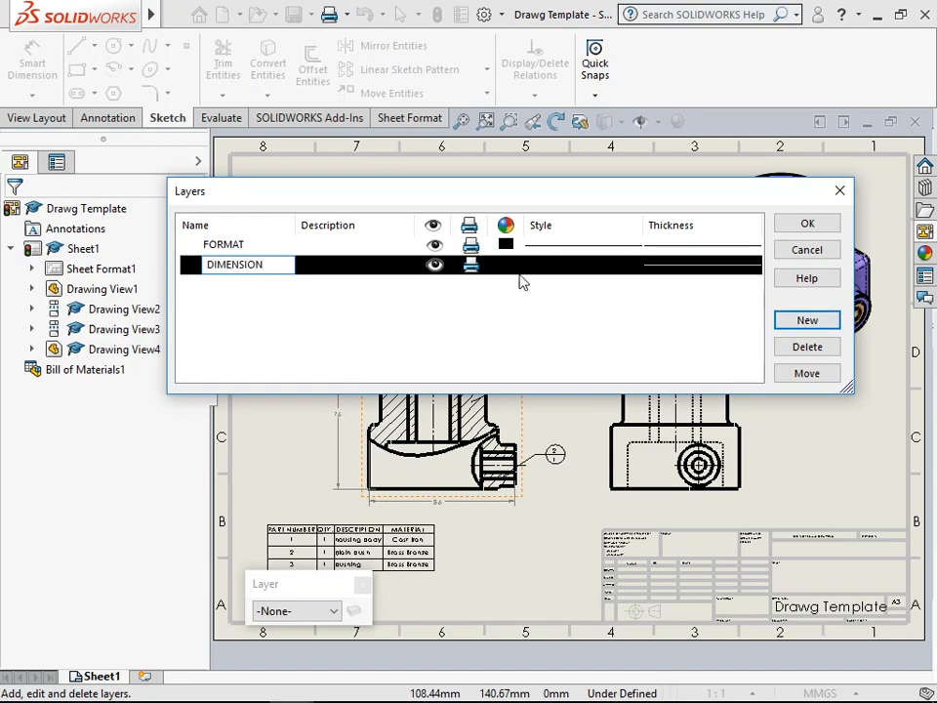
text(DIMENSION)
click(506, 266)
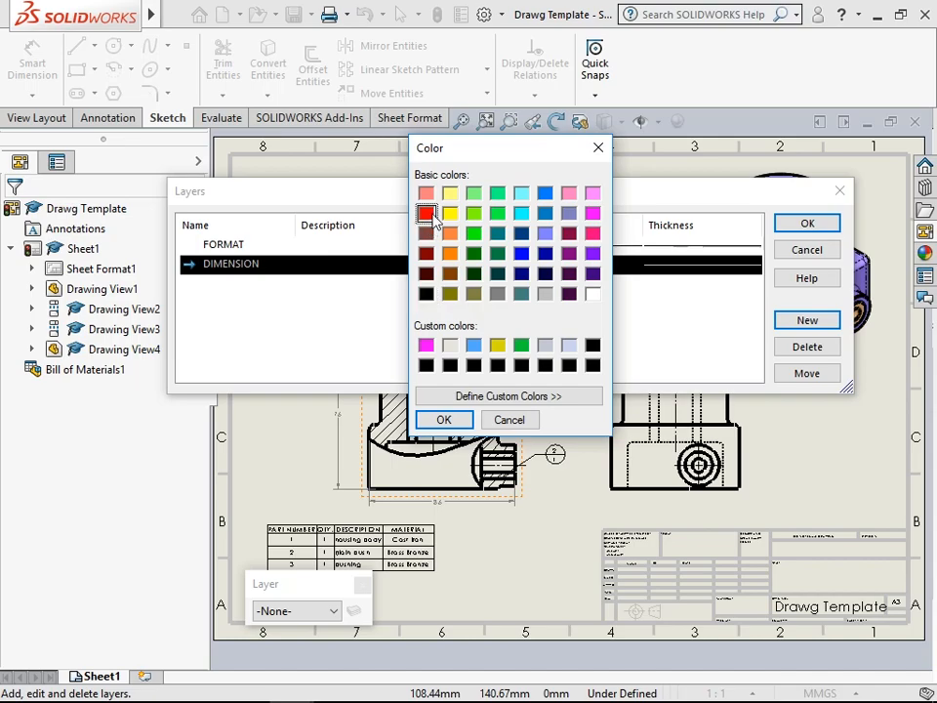
click(459, 414)
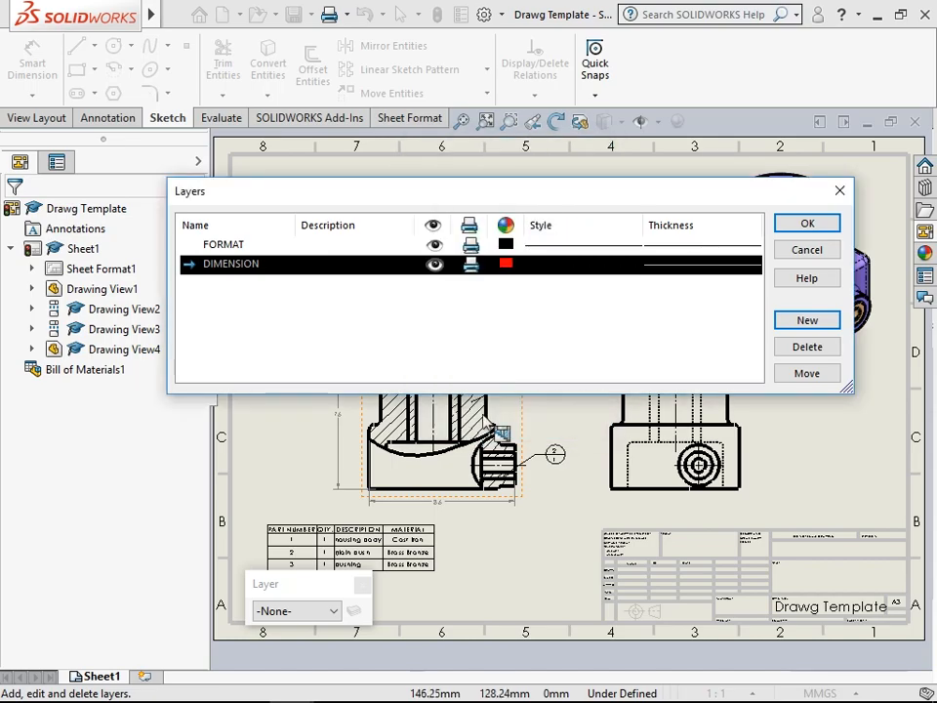
- Add a second layer named BALOON with blue as its colour and accept the layer definitions
click(804, 323)
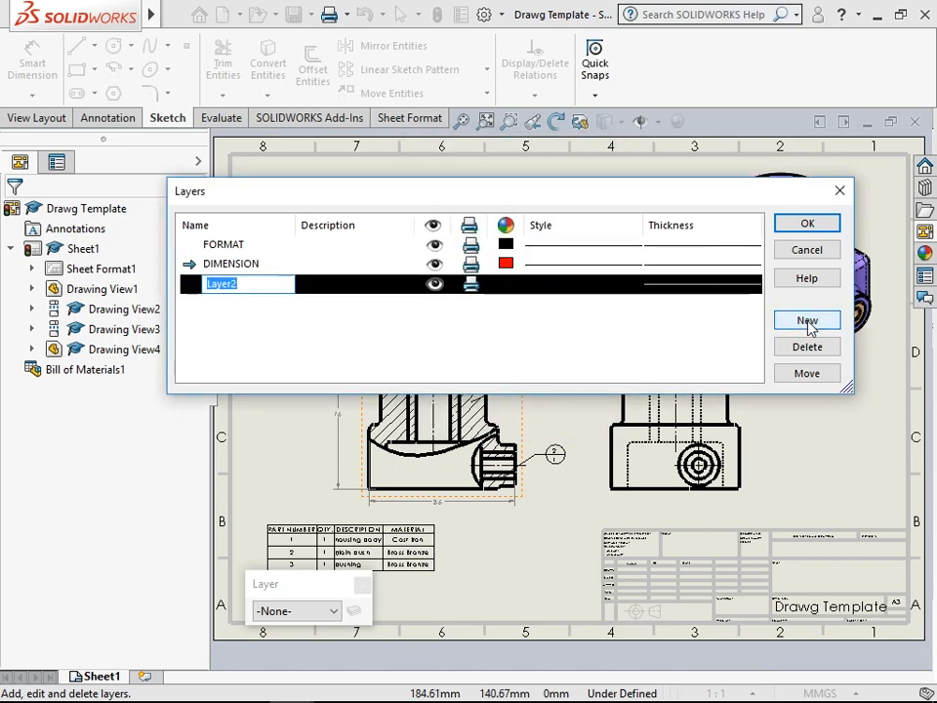
text(BALOON)
click(505, 289)
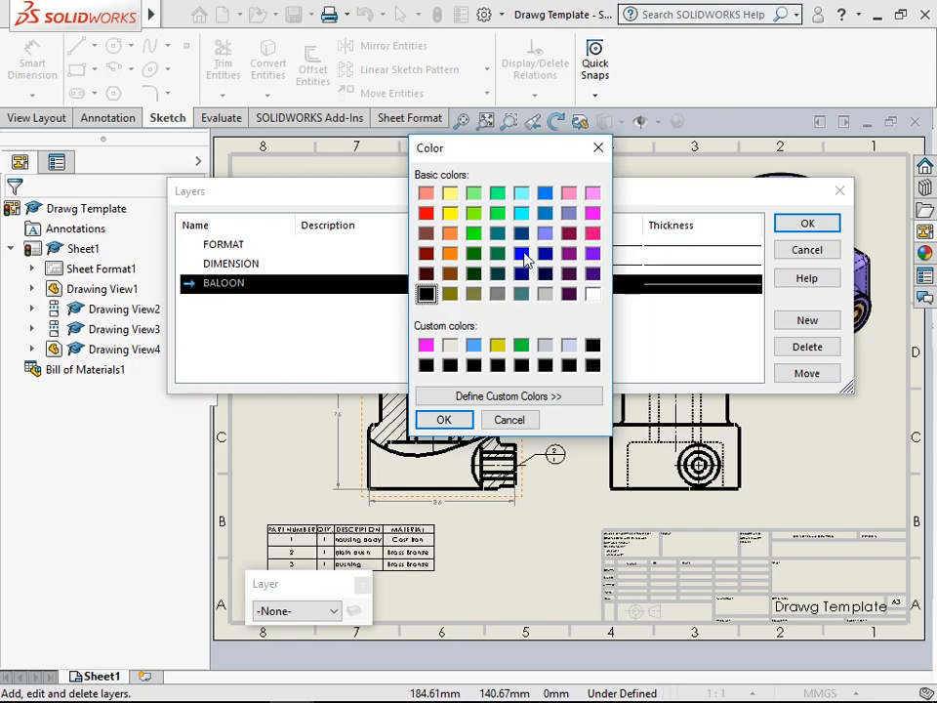
click(444, 419)
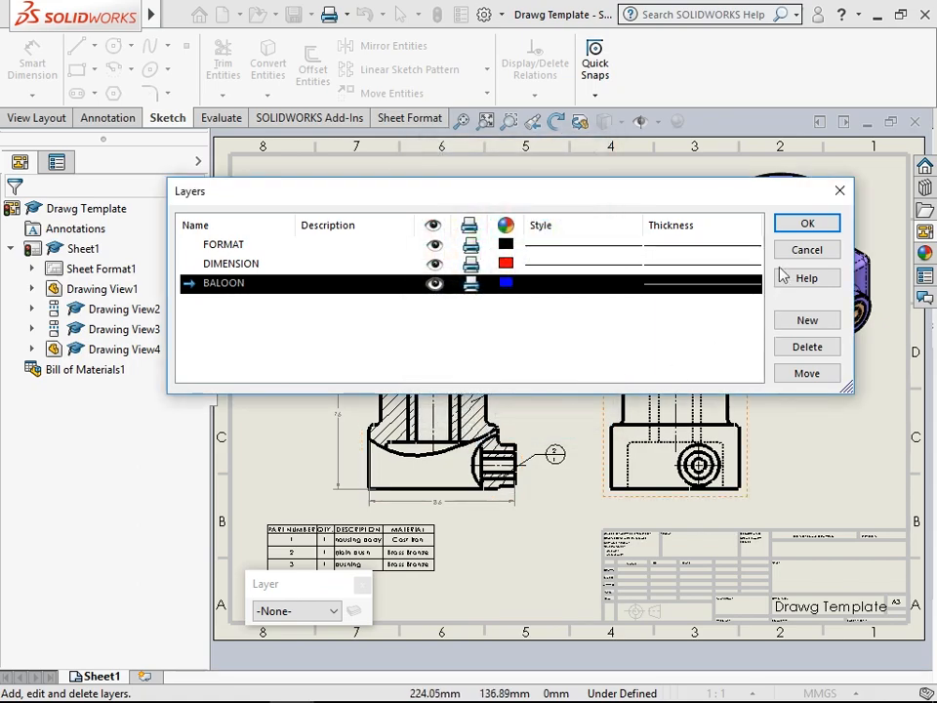
click(806, 222)
click(539, 559)
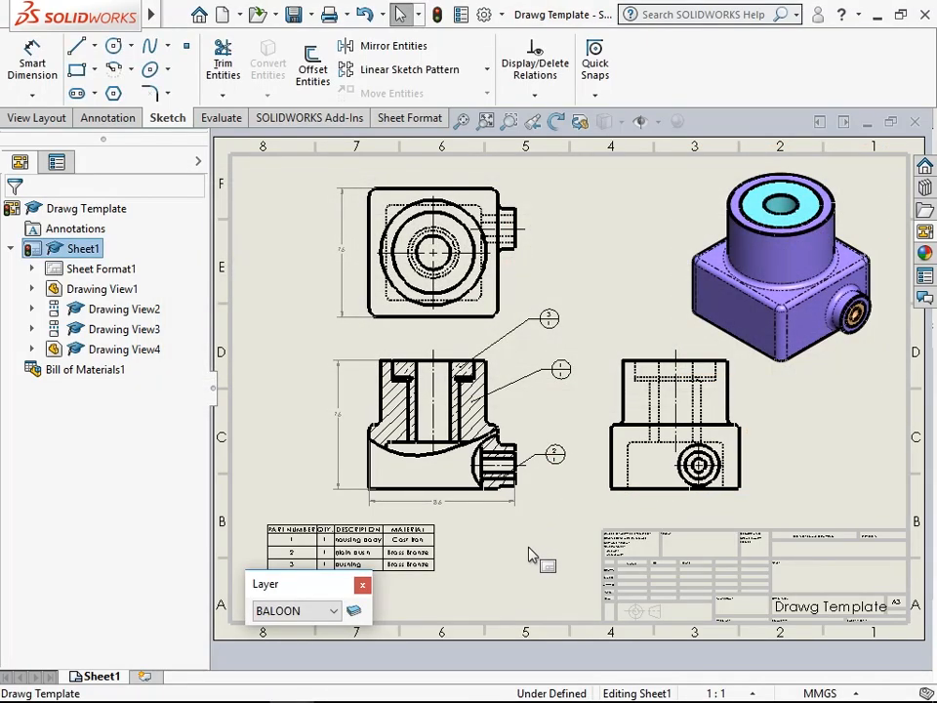
- Assign the front view's height and width dimensions and the top view's depth dimension to the DIMENSION layer
click(475, 504)
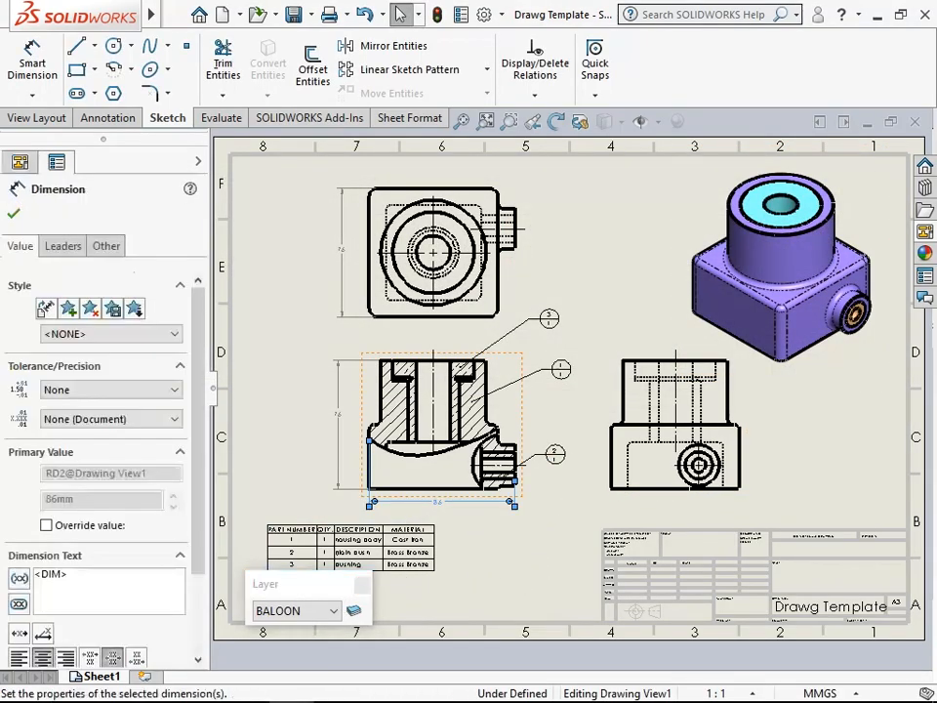
ctrl+click(339, 449)
ctrl+click(342, 304)
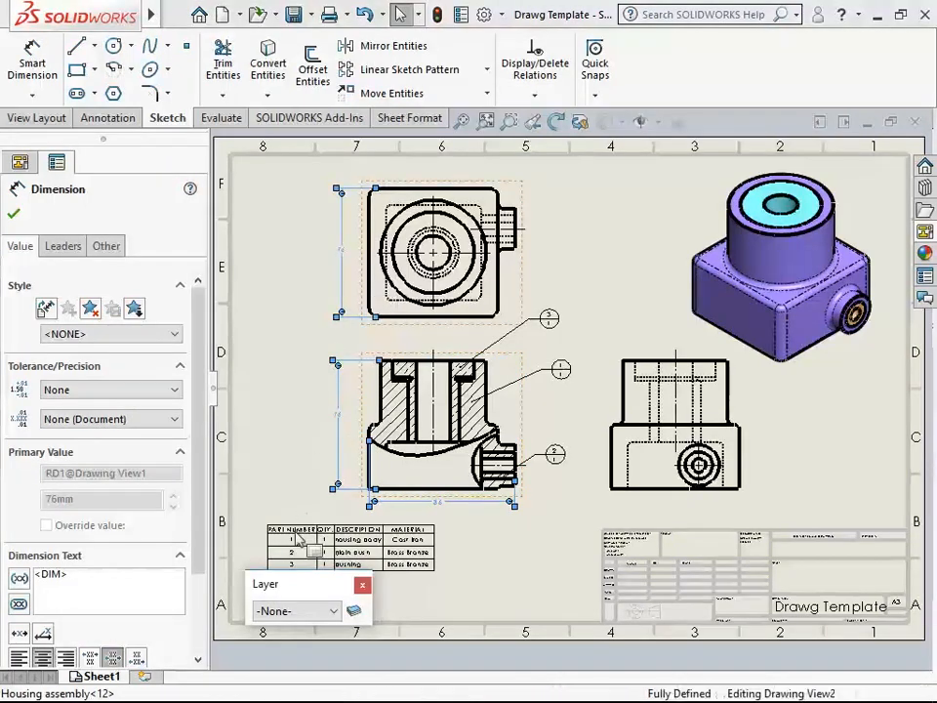
click(322, 611)
click(311, 670)
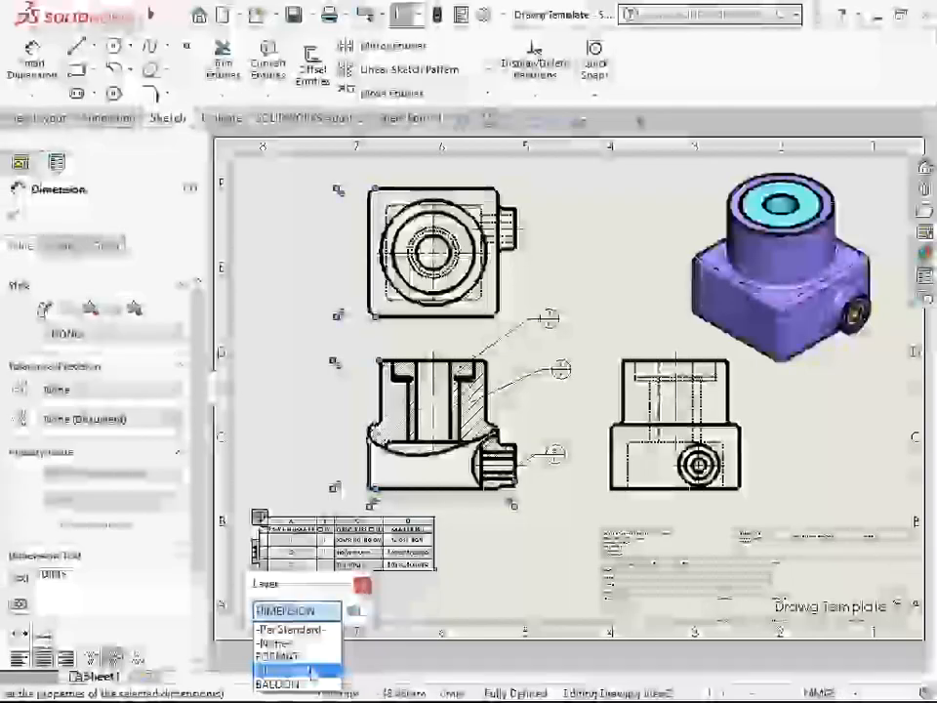
click(310, 477)
- Assign all three balloons of the front view to the BALOON layer
scroll(518, 459, down, 2)
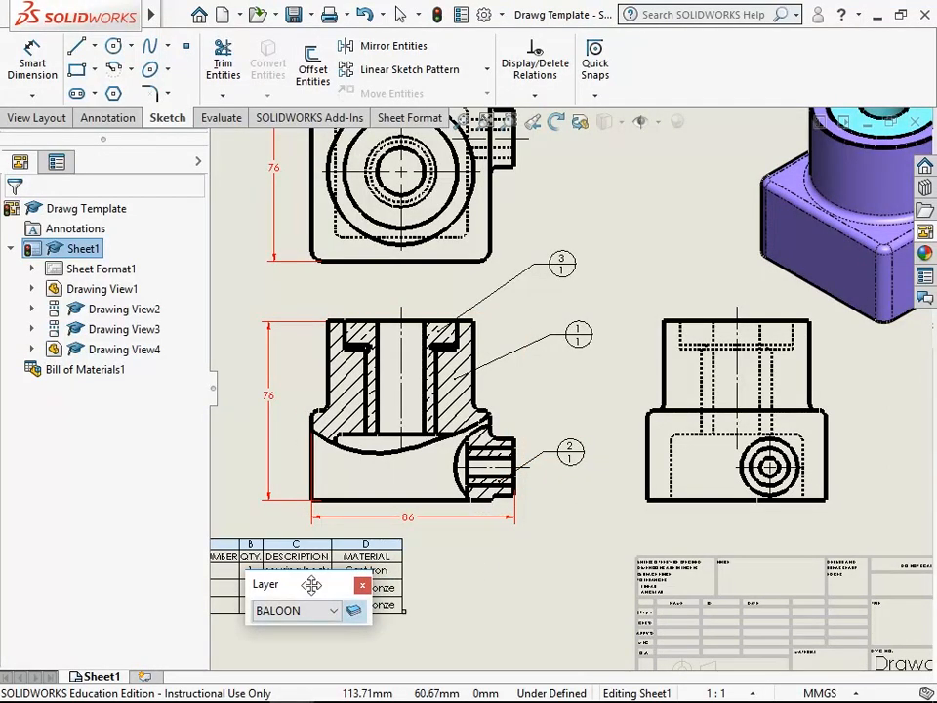
drag(311, 584, 527, 558)
click(569, 452)
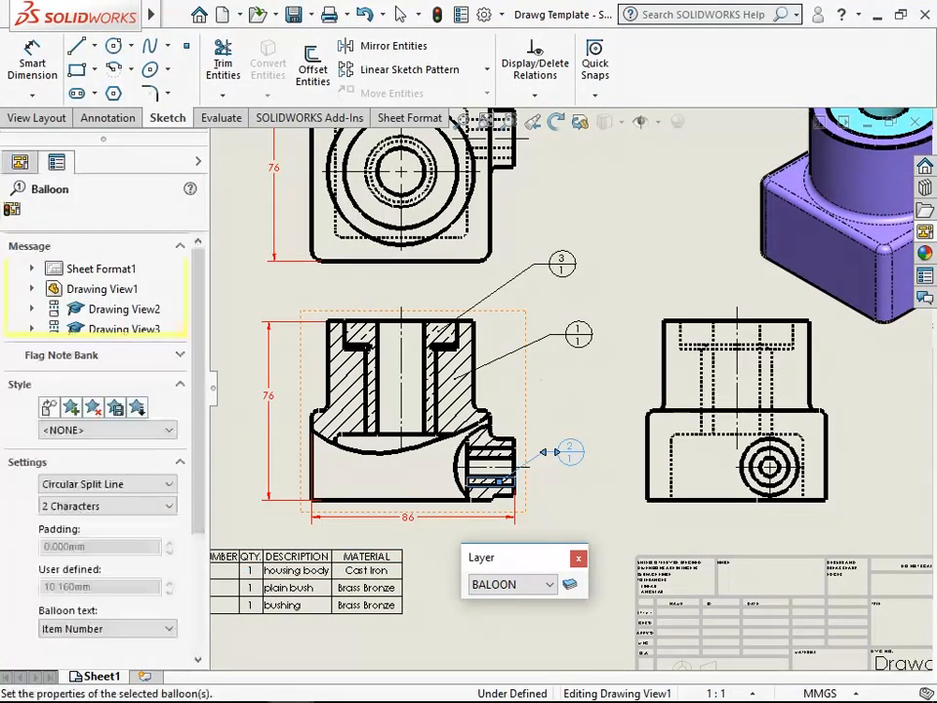
ctrl+click(548, 346)
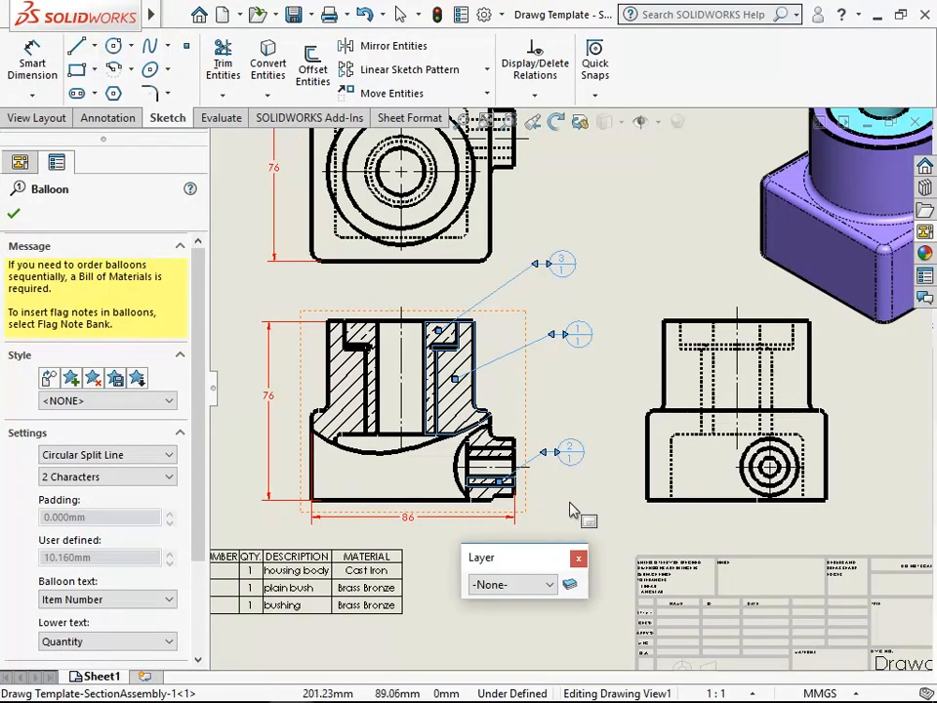
click(528, 590)
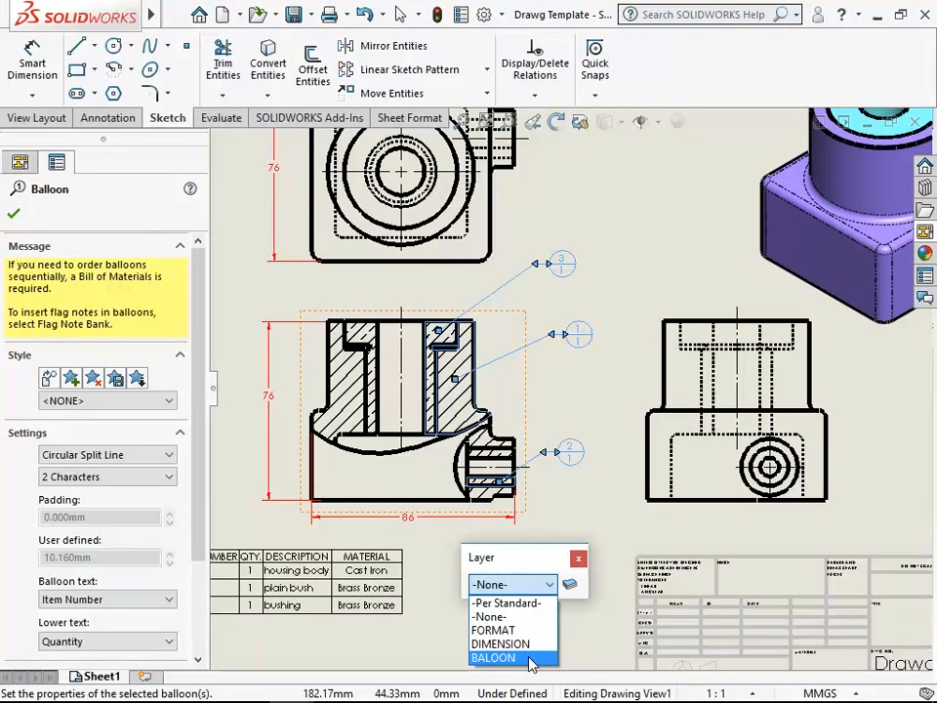
click(532, 659)
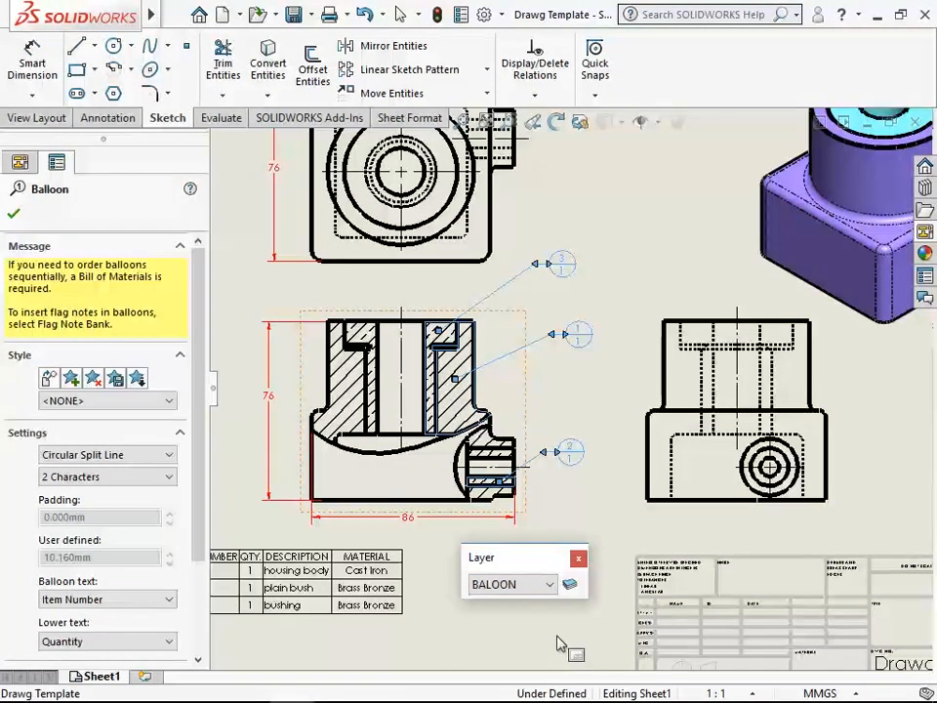
click(14, 213)
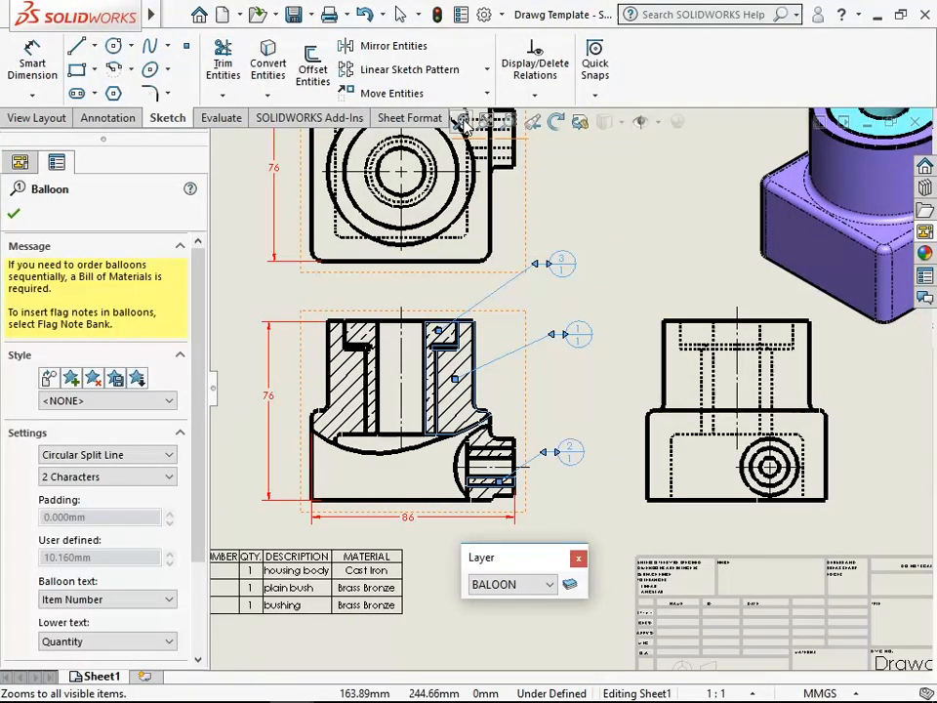
- Move the Layer toolbar clear of the views to below the bill of materials, and deselect the balloons
click(461, 121)
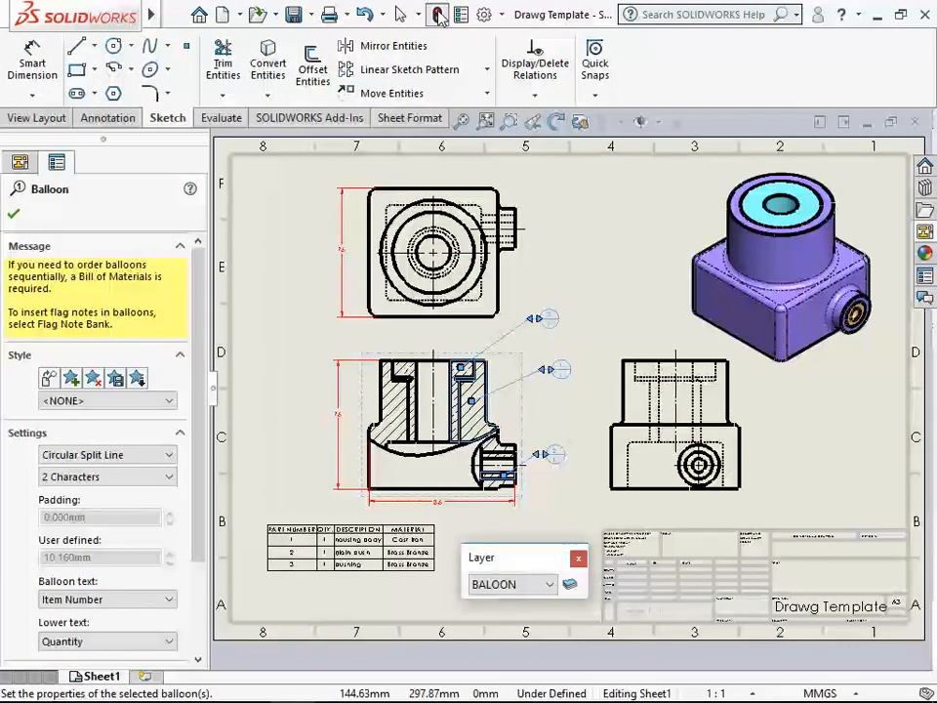
drag(530, 554, 259, 624)
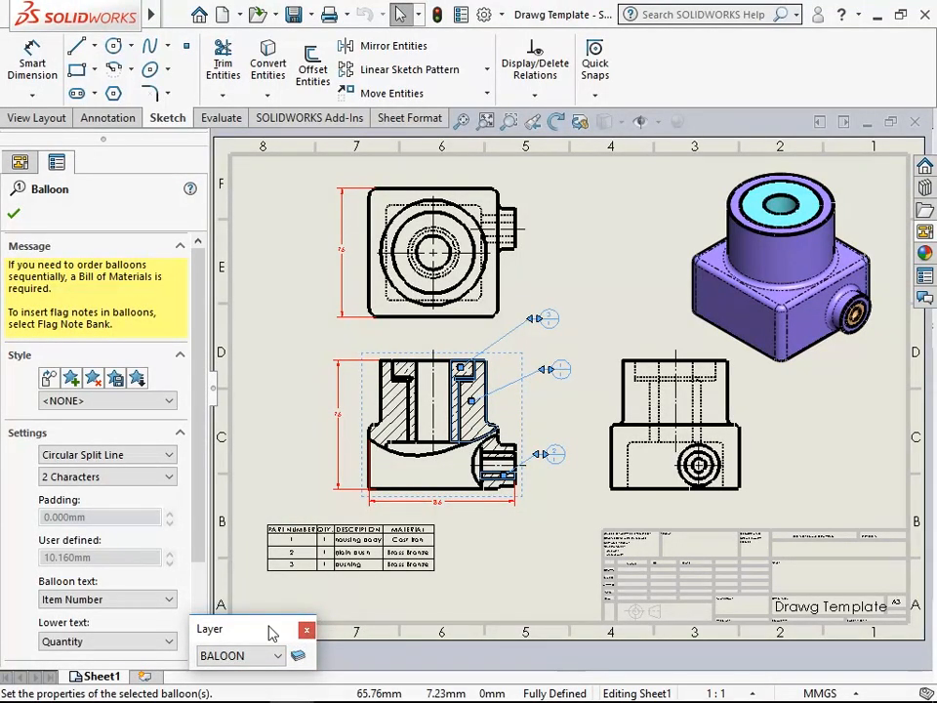
click(488, 568)
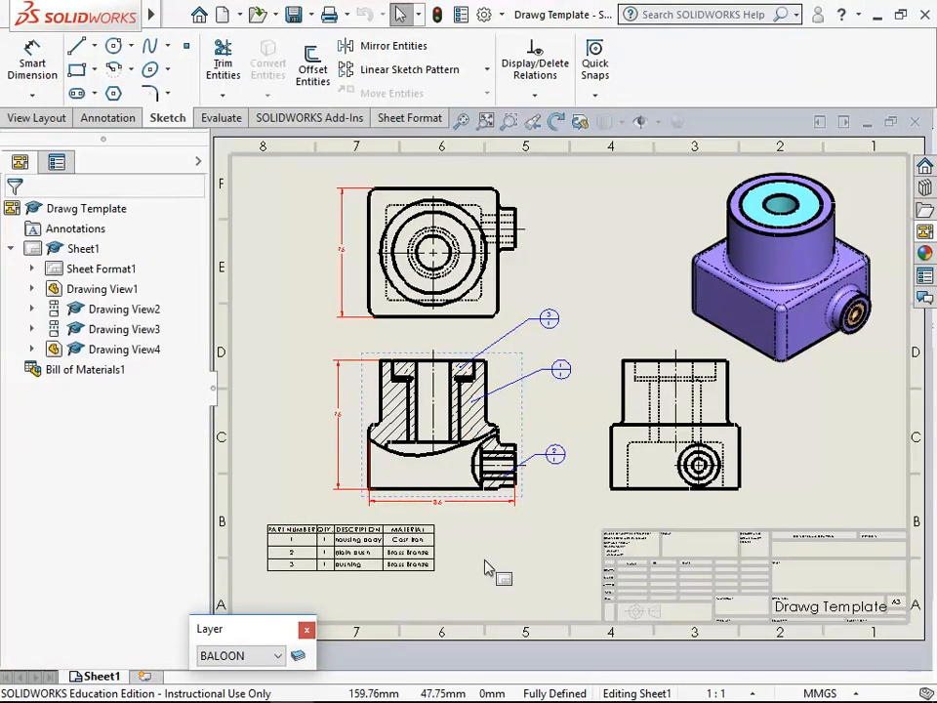